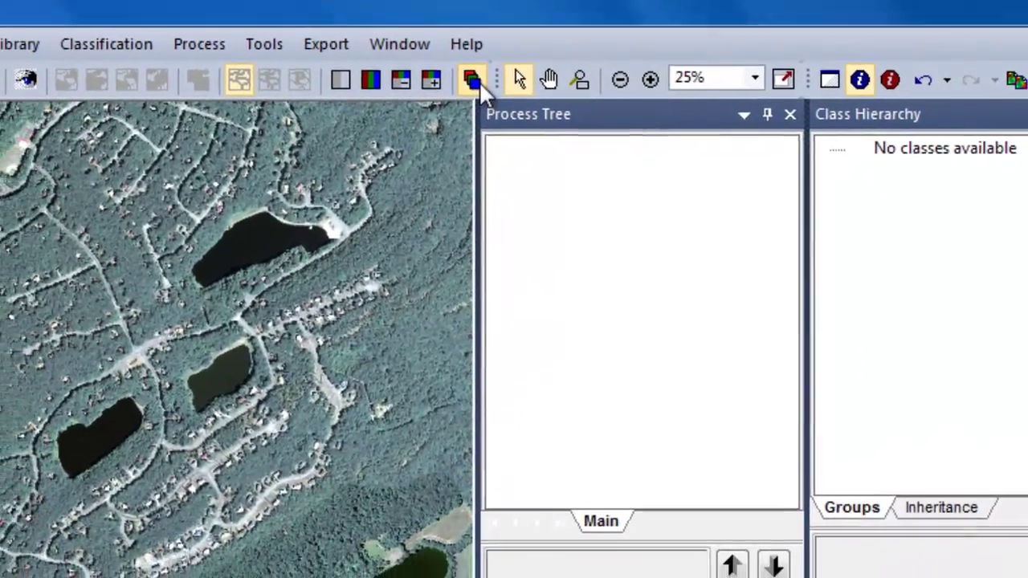
- Map NIR to red, Red to green and Green to blue, with equalizing set to none
left_click(451, 97)
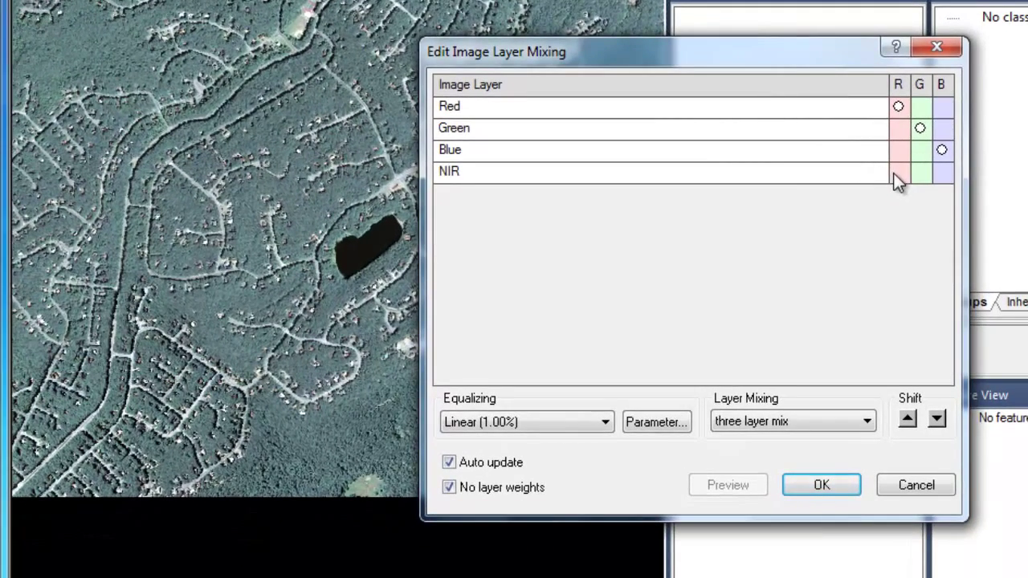
left_click(851, 232)
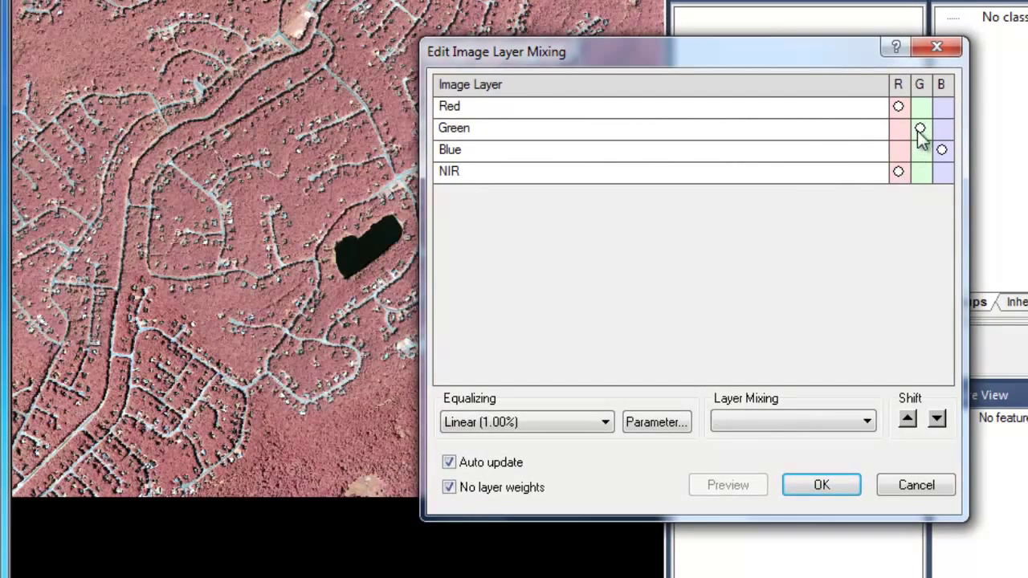
left_click(919, 106)
left_click(942, 128)
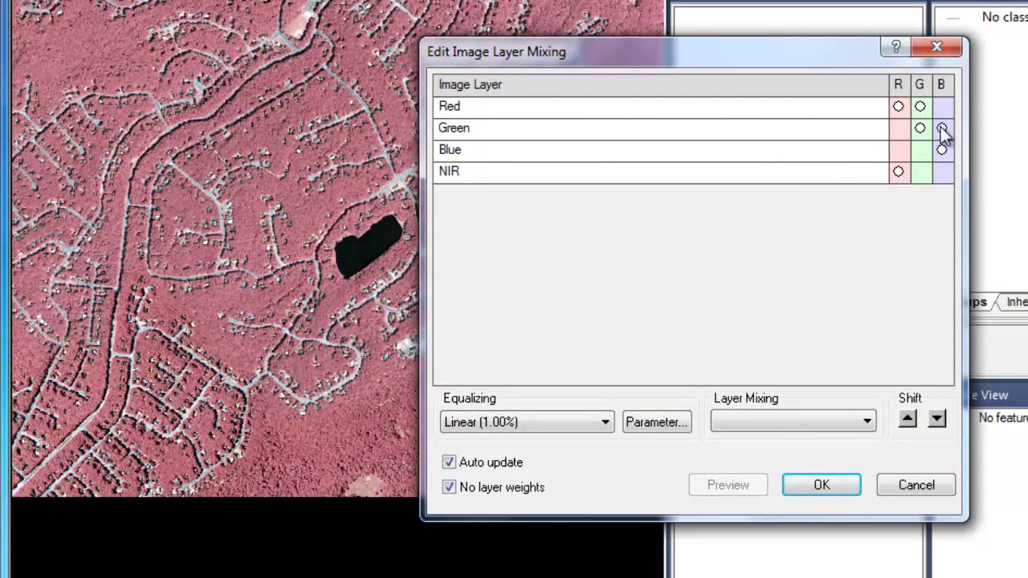
left_click(919, 128)
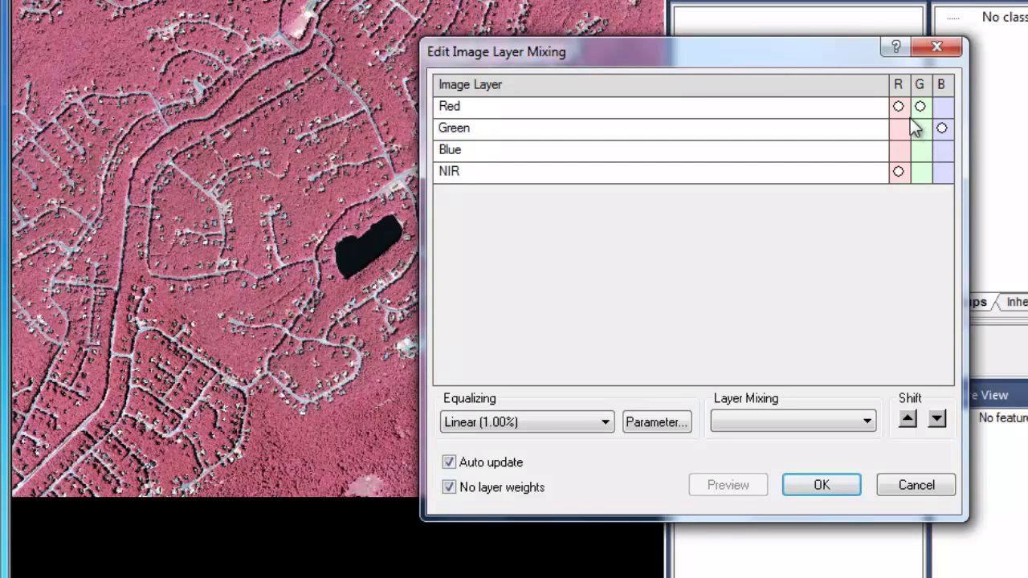
left_click(898, 106)
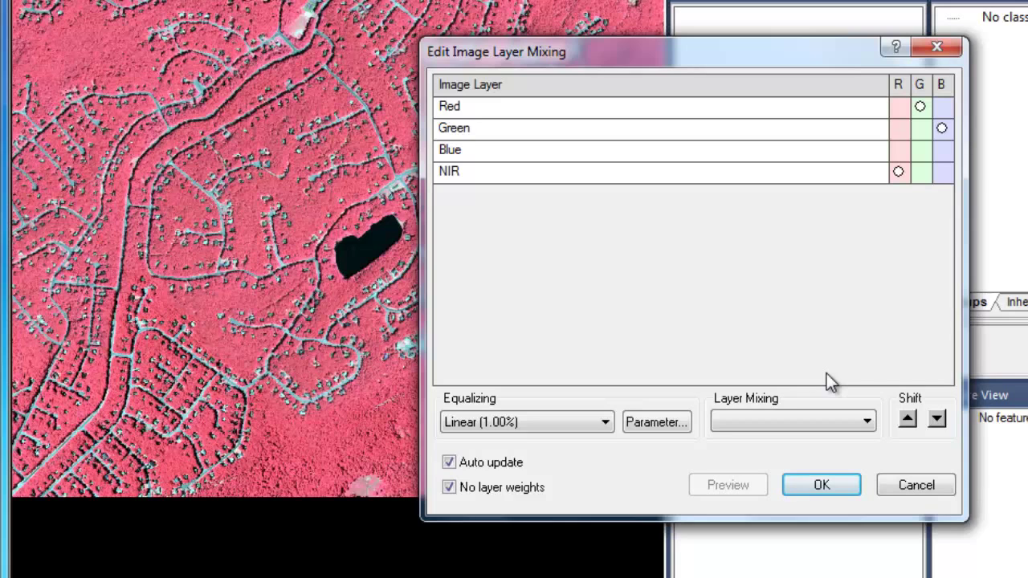
left_click(605, 422)
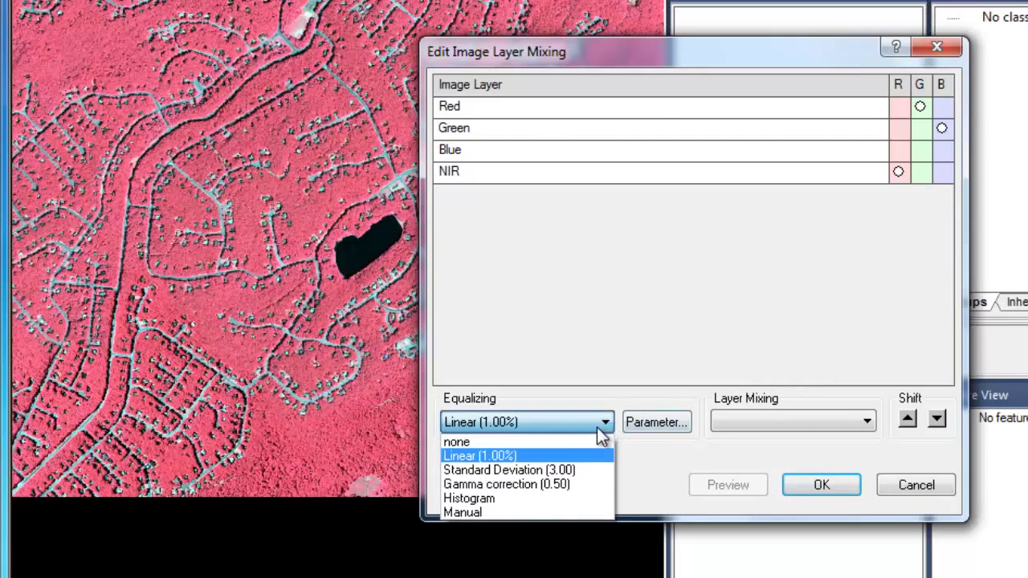
left_click(585, 441)
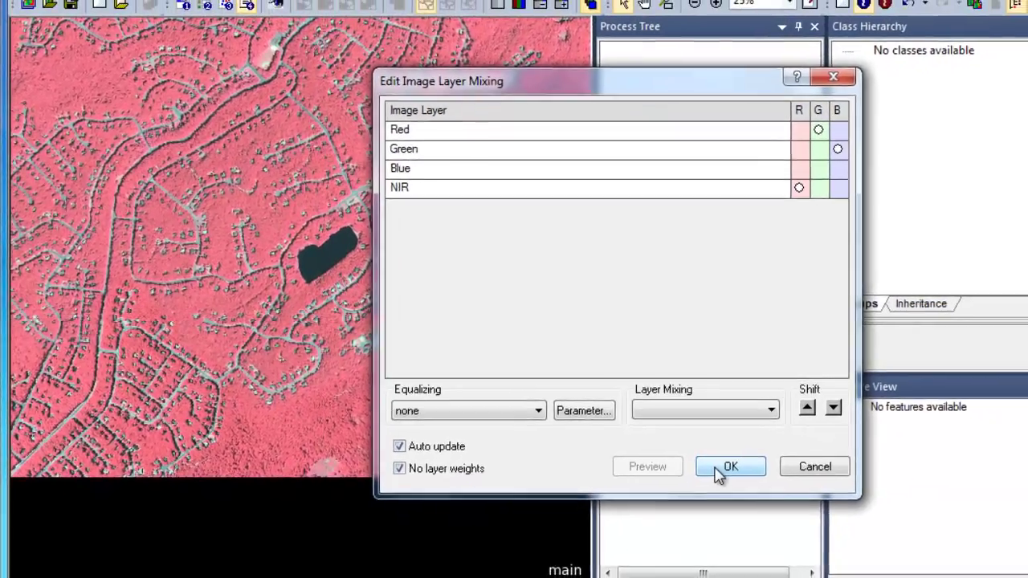
left_click(723, 468)
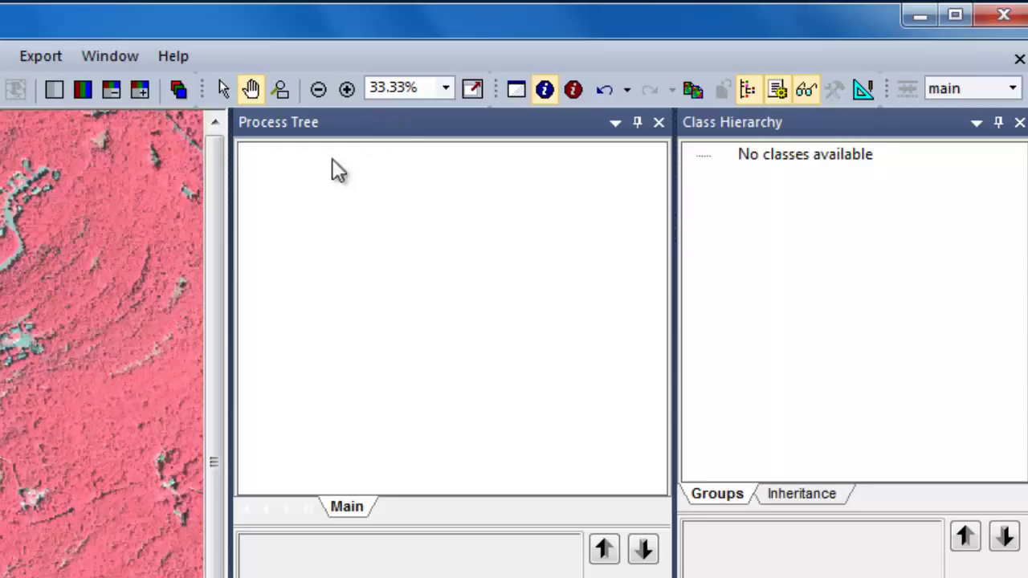
- Append a new process to the empty process tree and name it 'Extract Water'
right_click(260, 179)
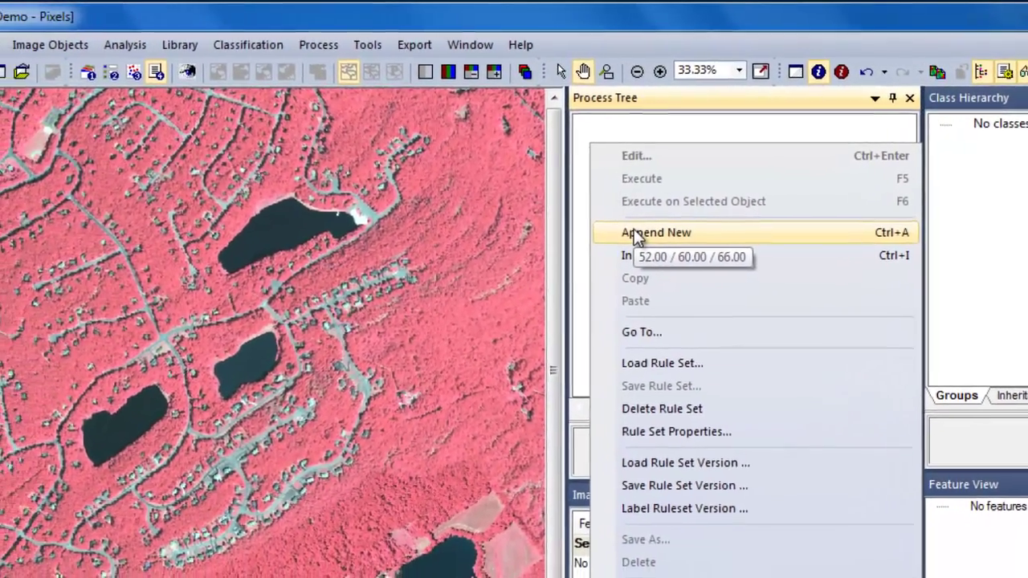
left_click(633, 232)
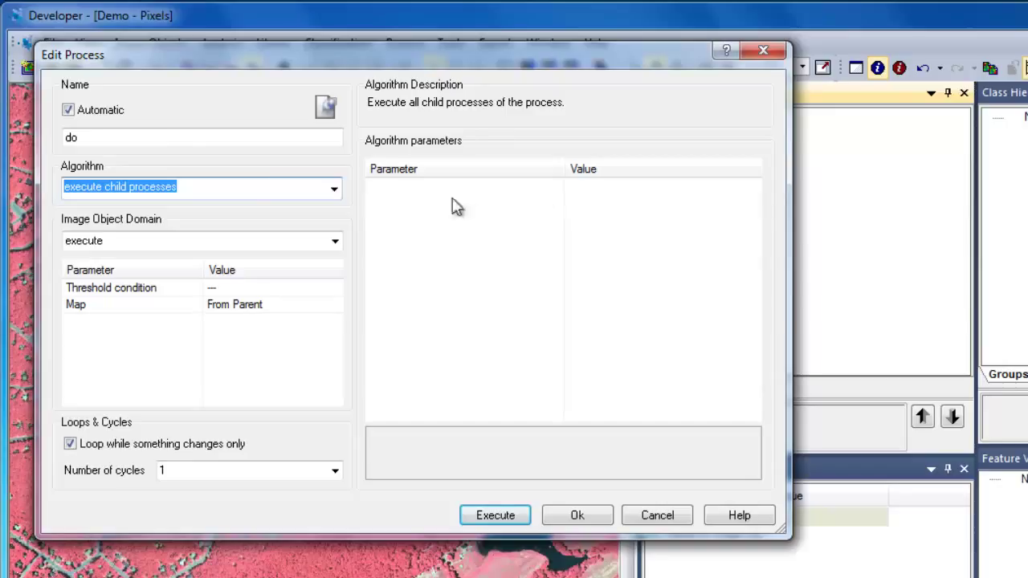
left_click(103, 137)
left_click_drag(103, 137, 51, 142)
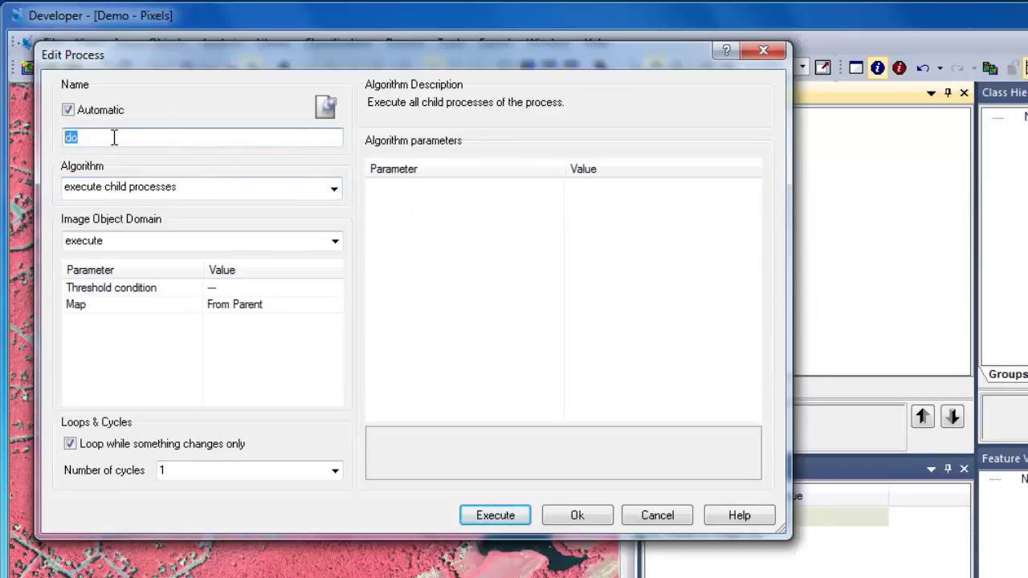
type("Extract Water")
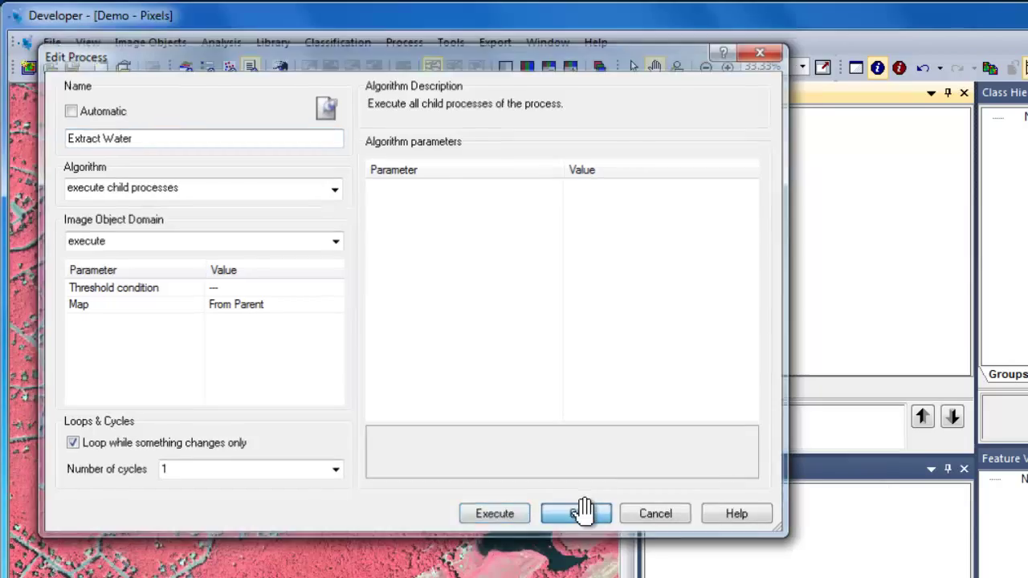
left_click(578, 515)
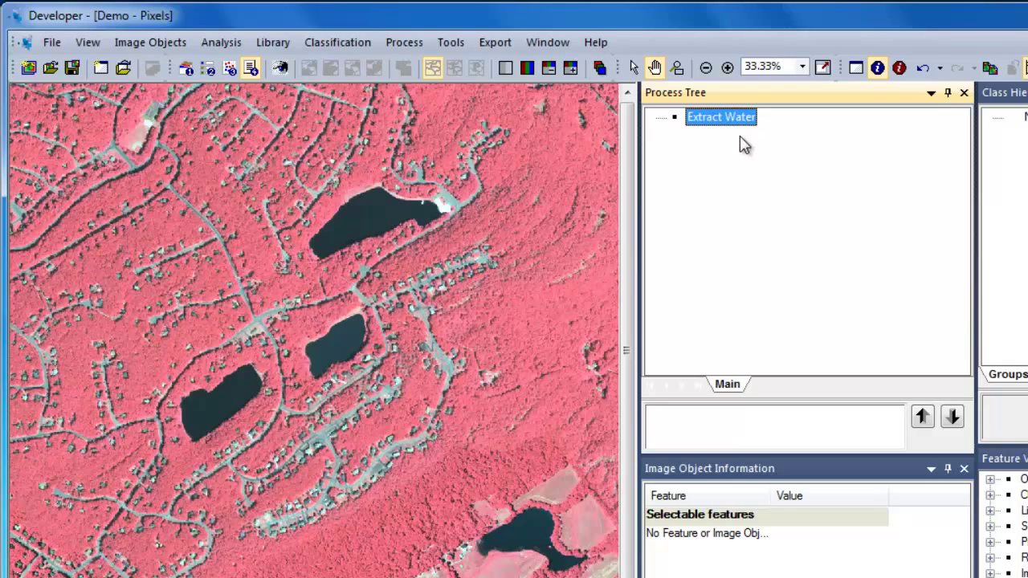
- Insert a multiresolution segmentation child on pixel level that creates 'Level 1'
right_click(711, 117)
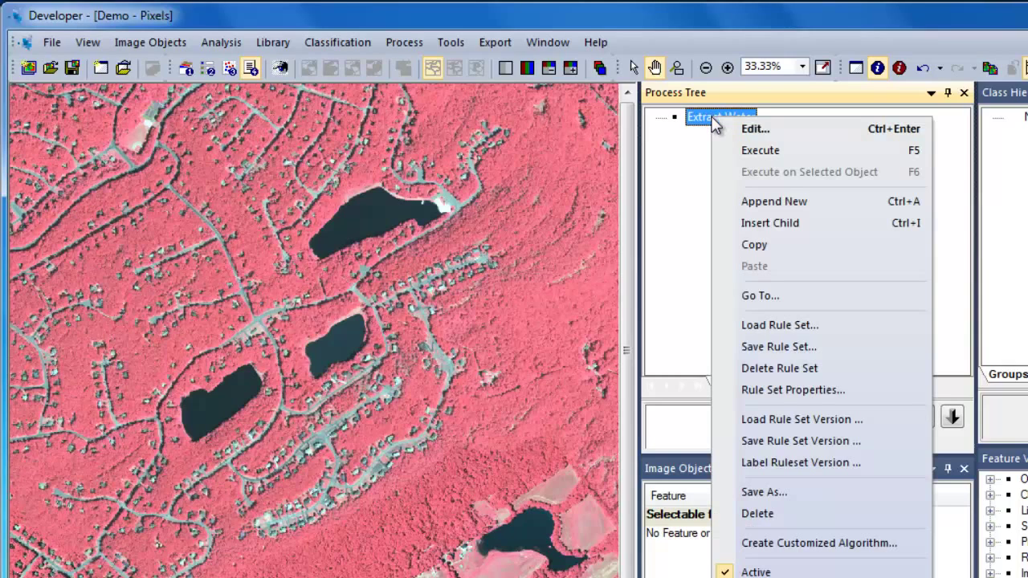
left_click(755, 223)
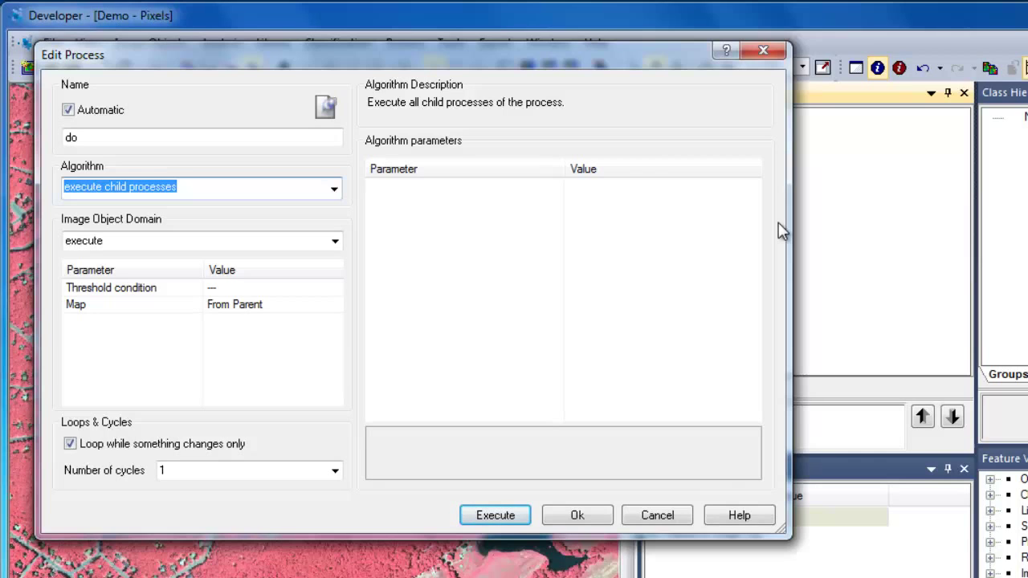
left_click(336, 193)
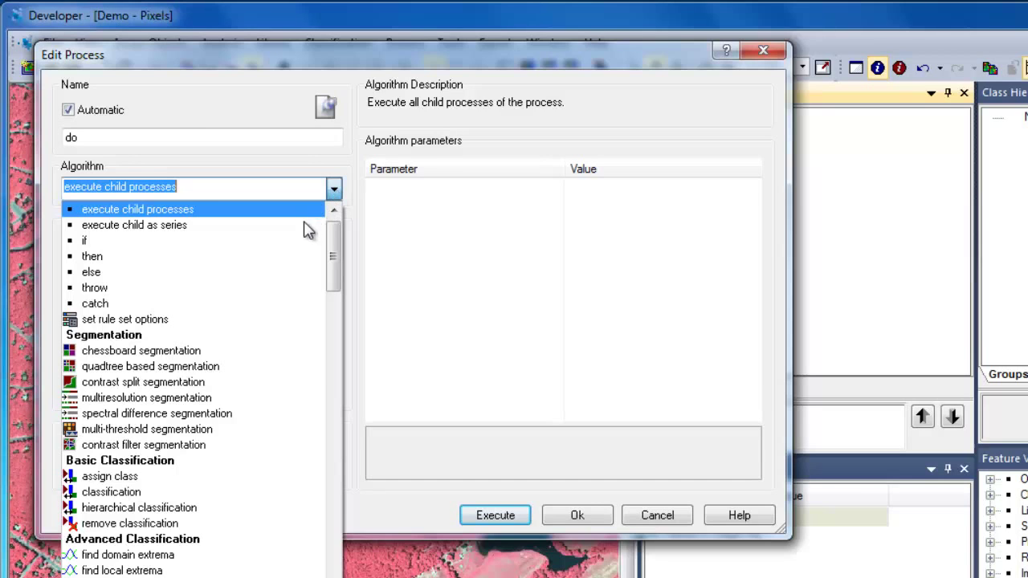
left_click(298, 397)
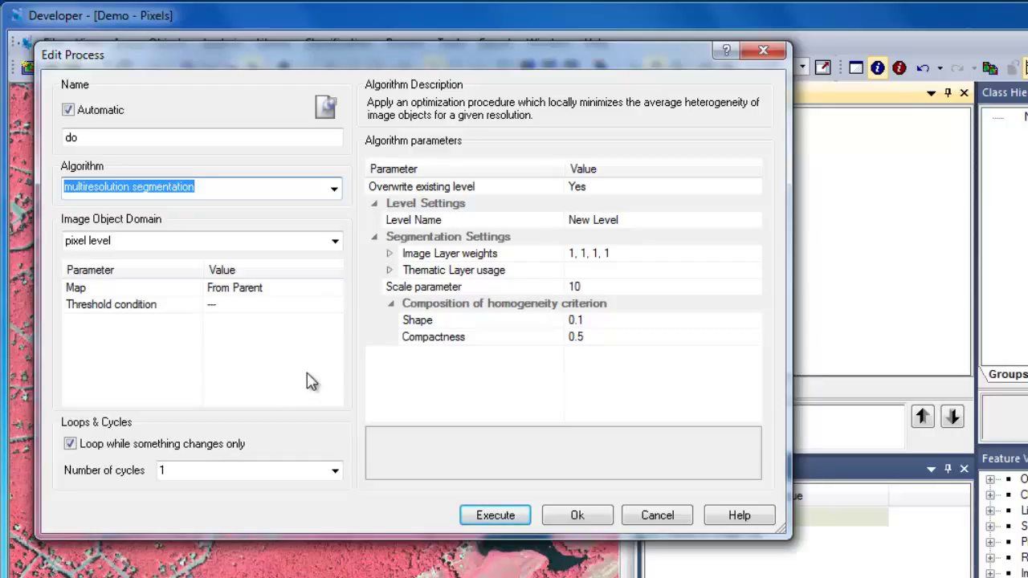
left_click(335, 241)
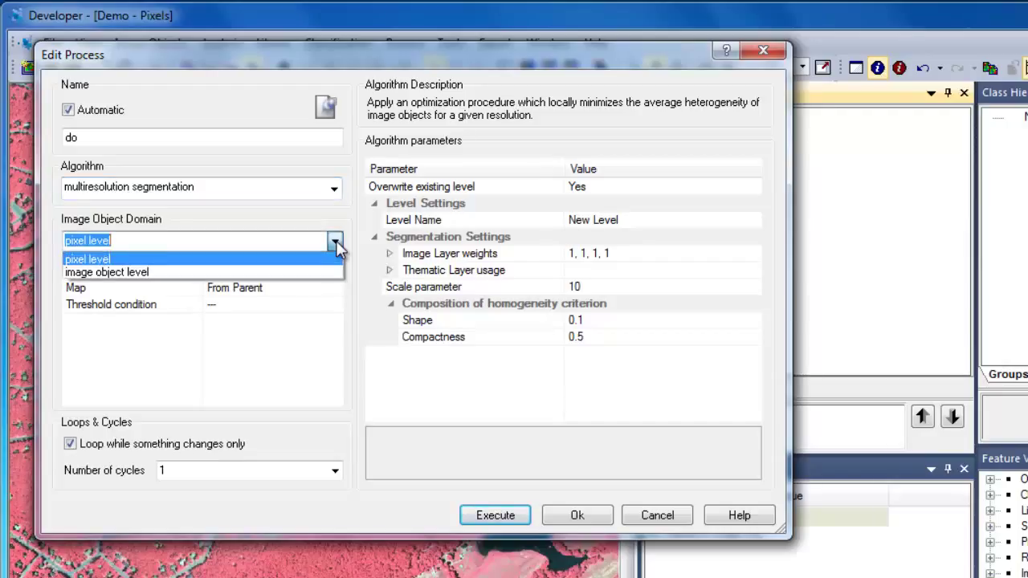
left_click(336, 240)
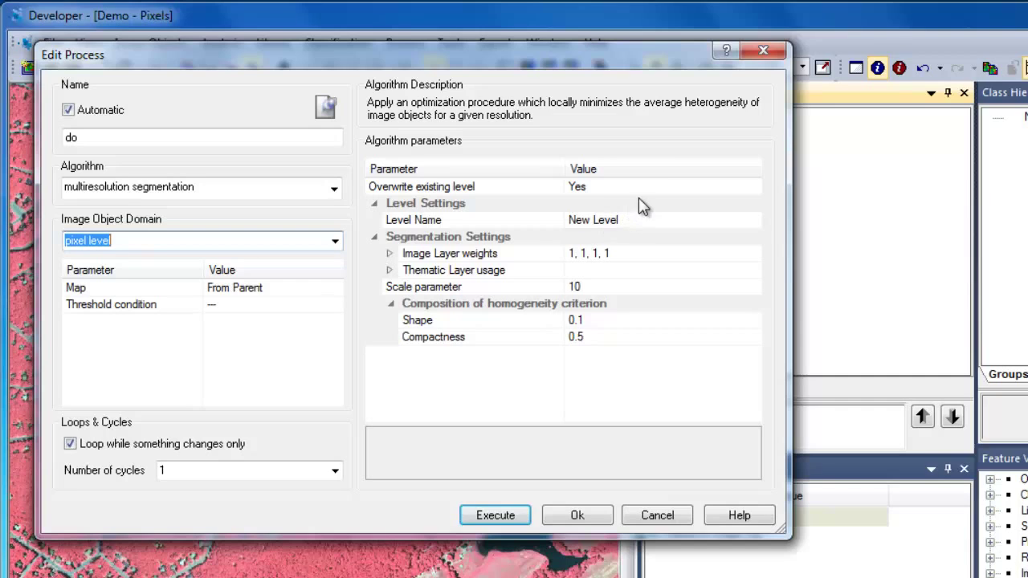
left_click(652, 219)
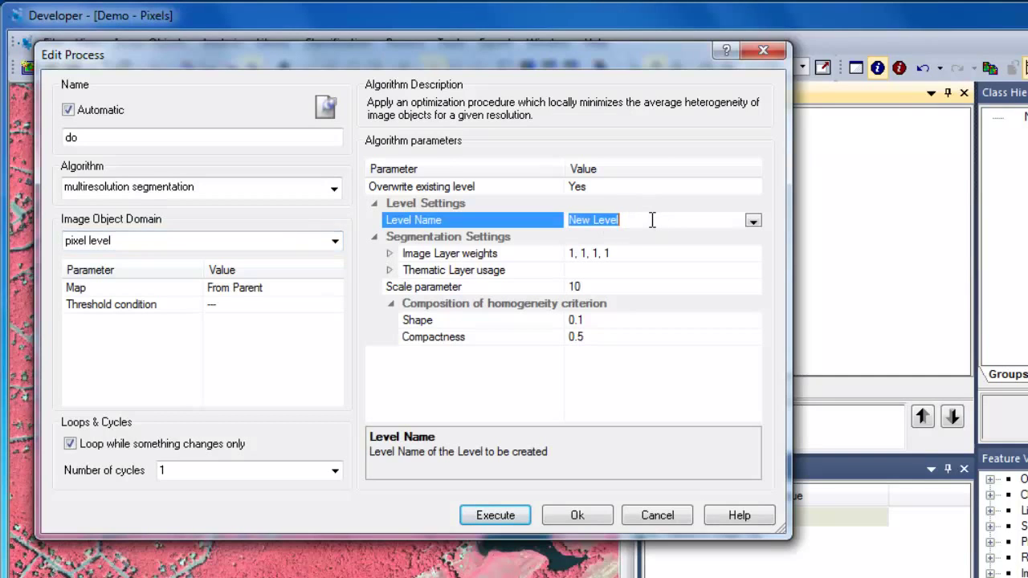
type("Level 1")
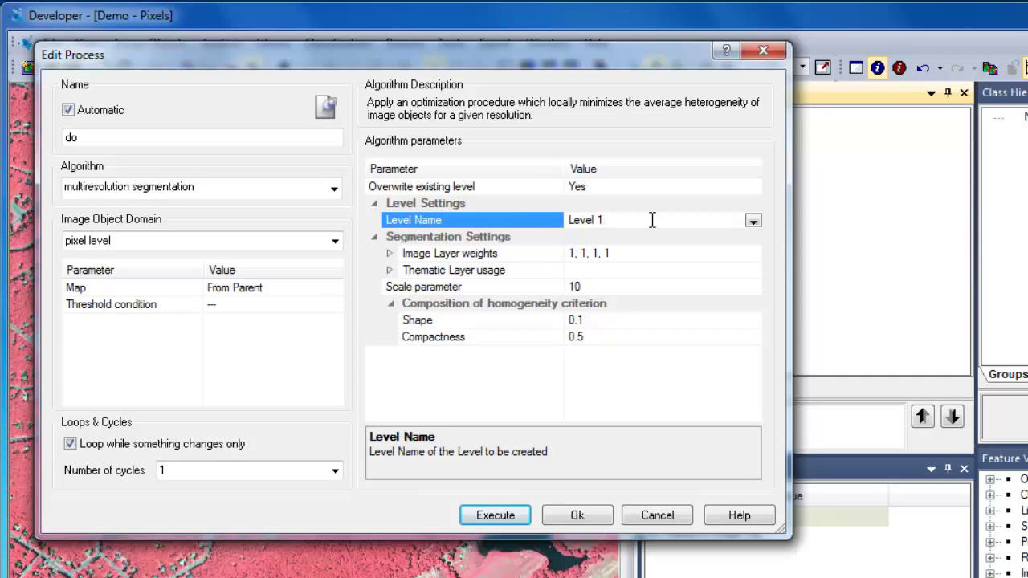
left_click(674, 242)
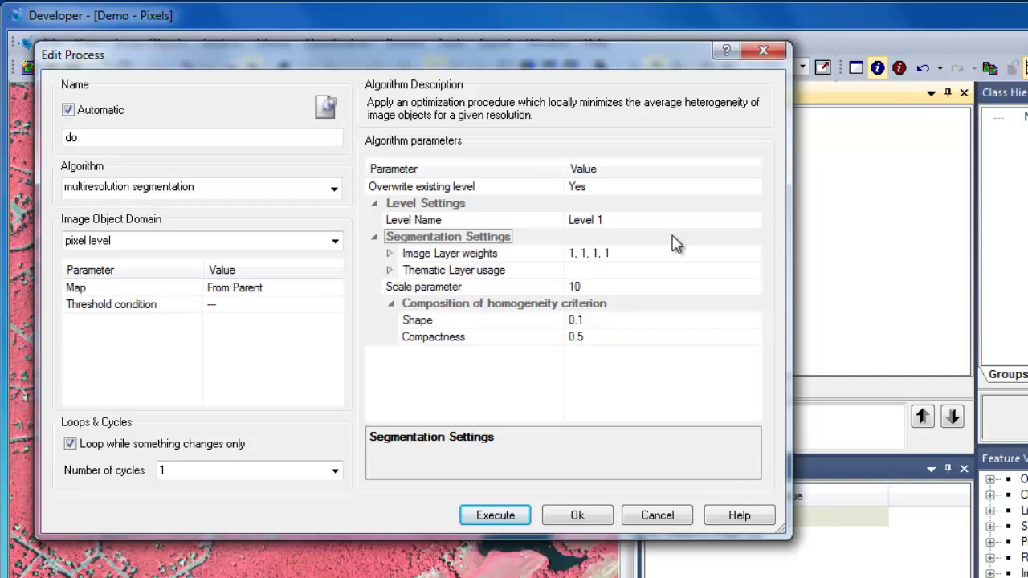
- Set NIR weight 2, scale 40, shape 0.2 and compactness 0.8, then confirm the segmentation
left_click(390, 254)
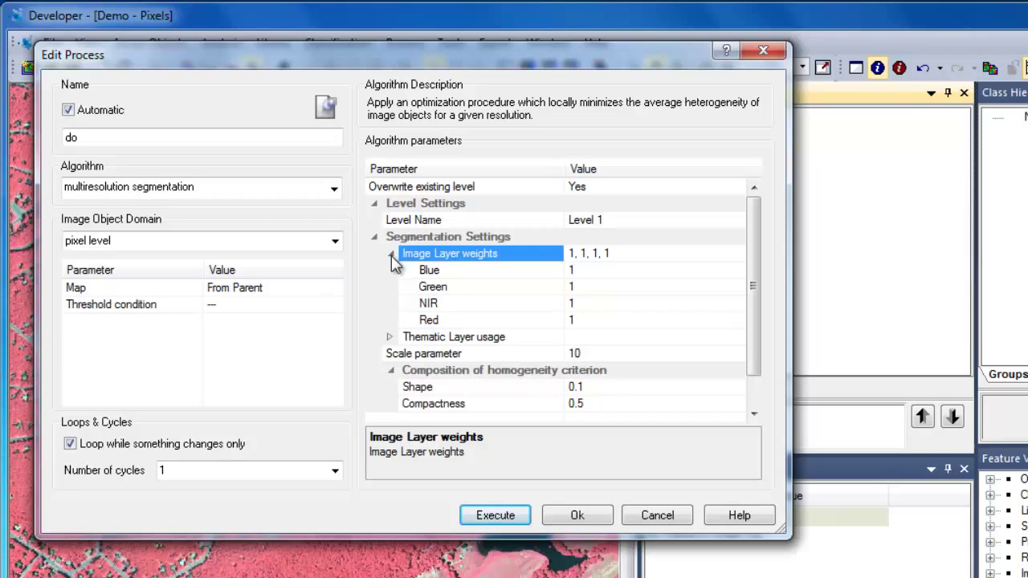
left_click(592, 302)
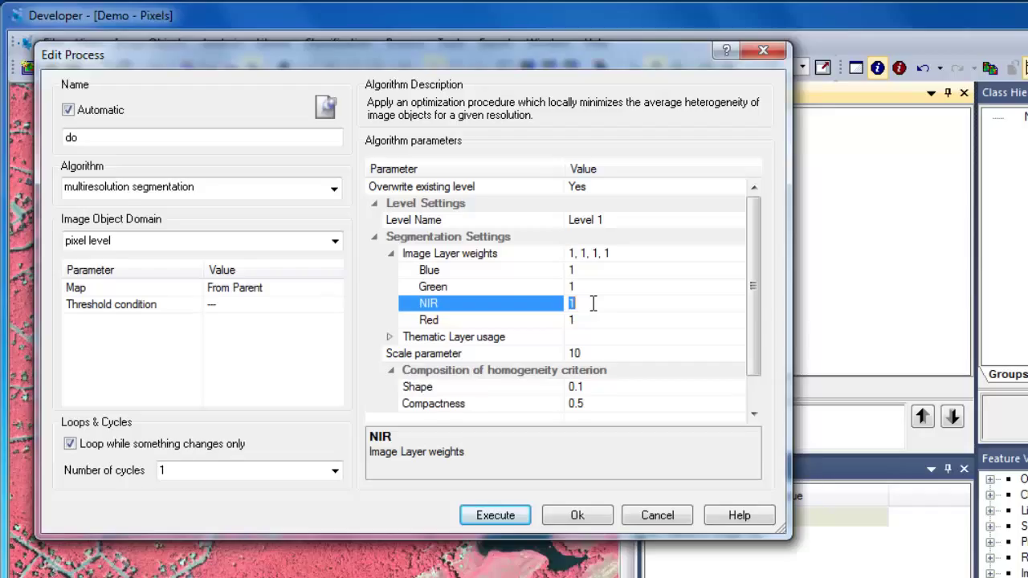
type("2")
left_click(604, 353)
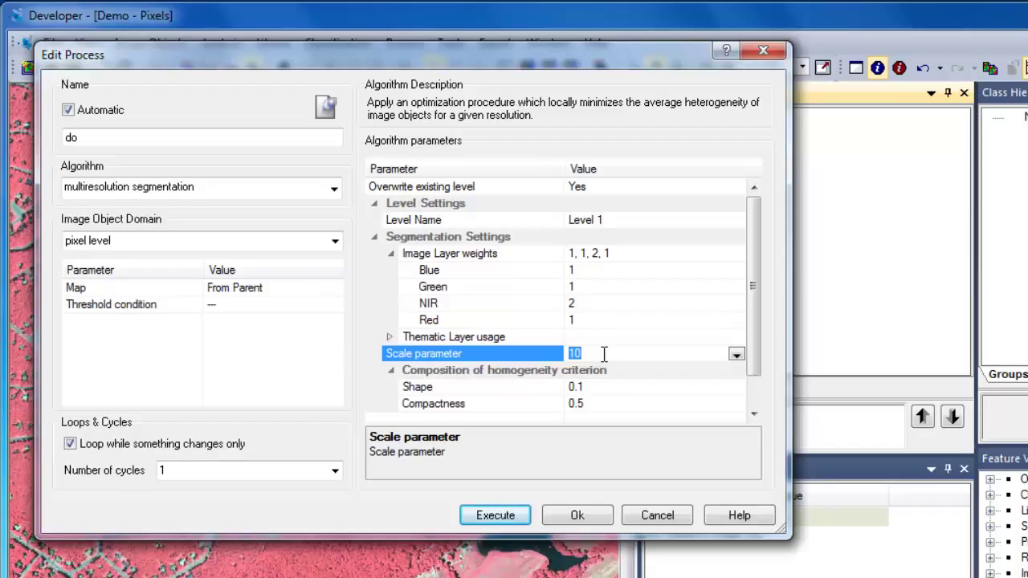
type("40")
left_click(612, 388)
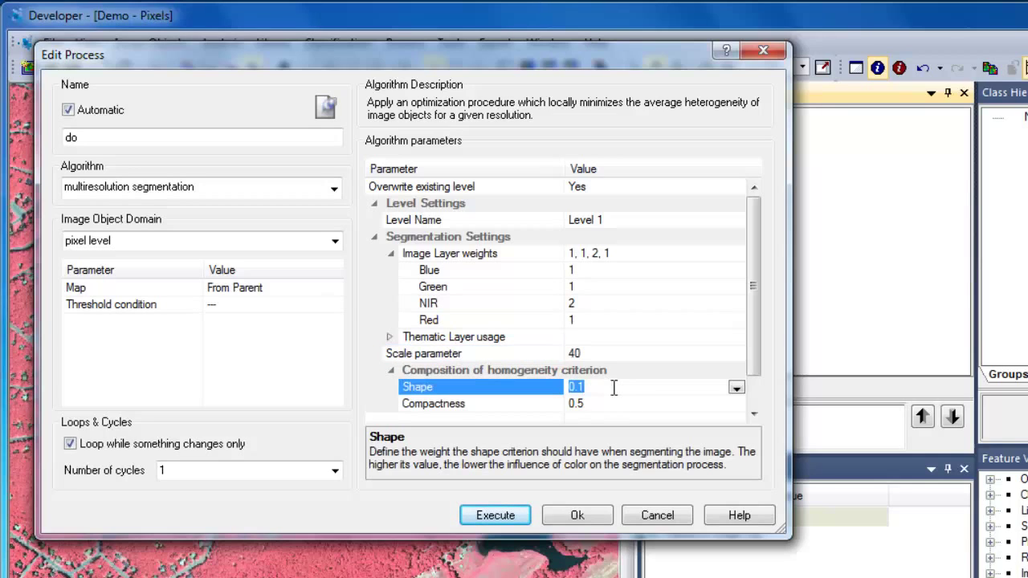
type("0.2")
left_click(619, 404)
type("0.8")
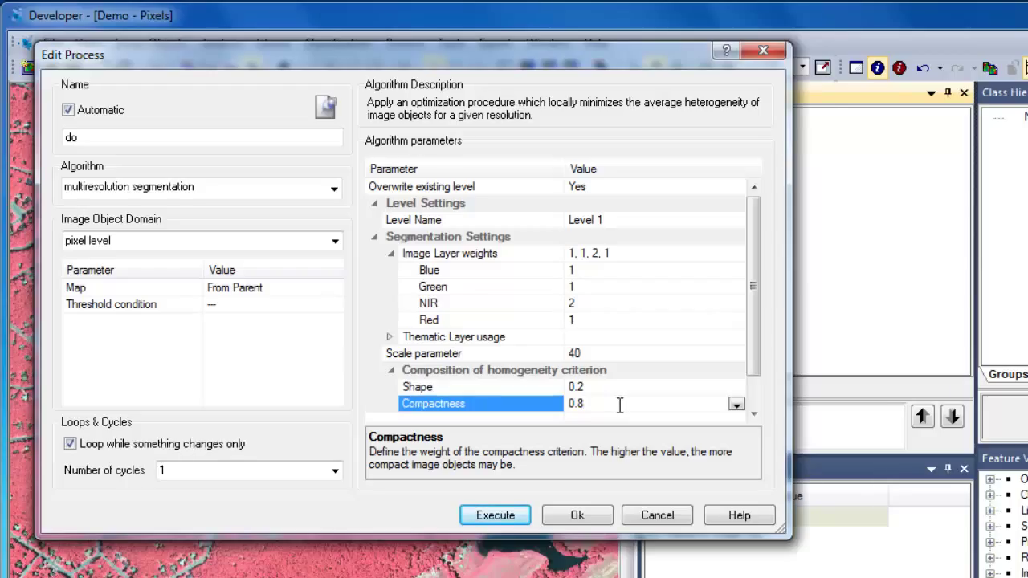
left_click(578, 515)
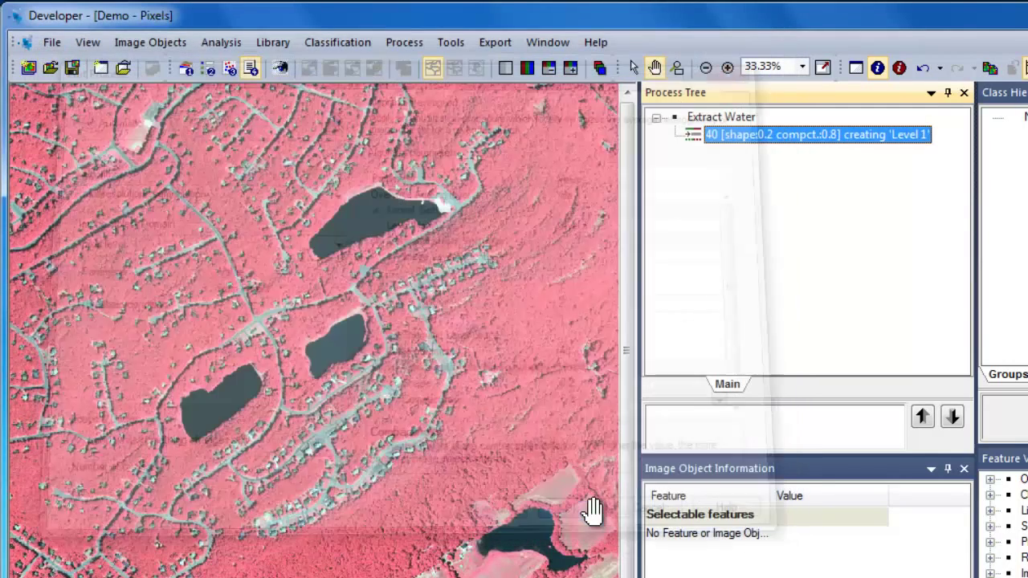
- Execute the segmentation and toggle the object outlines on over the image
right_click(783, 141)
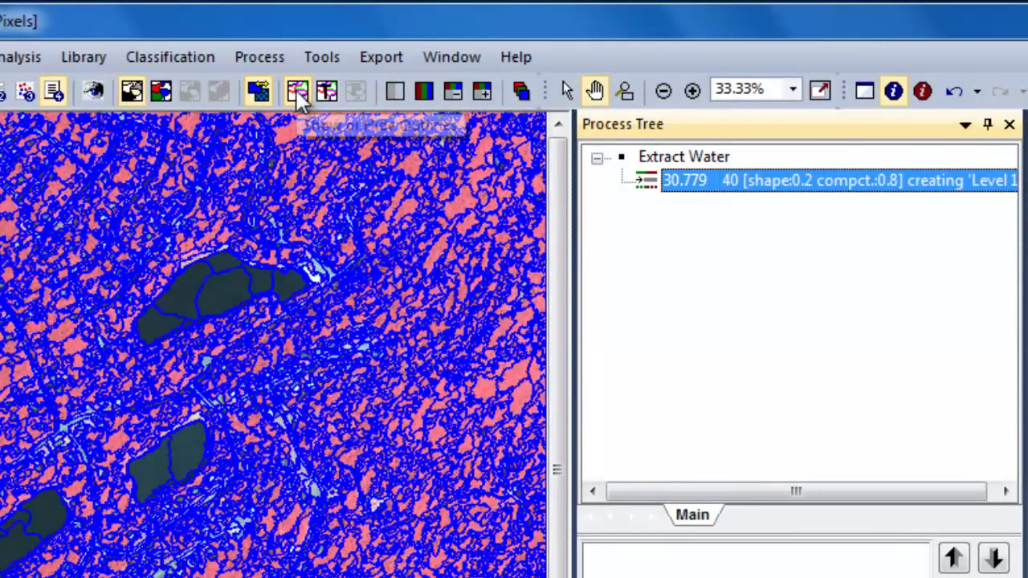
left_click(298, 92)
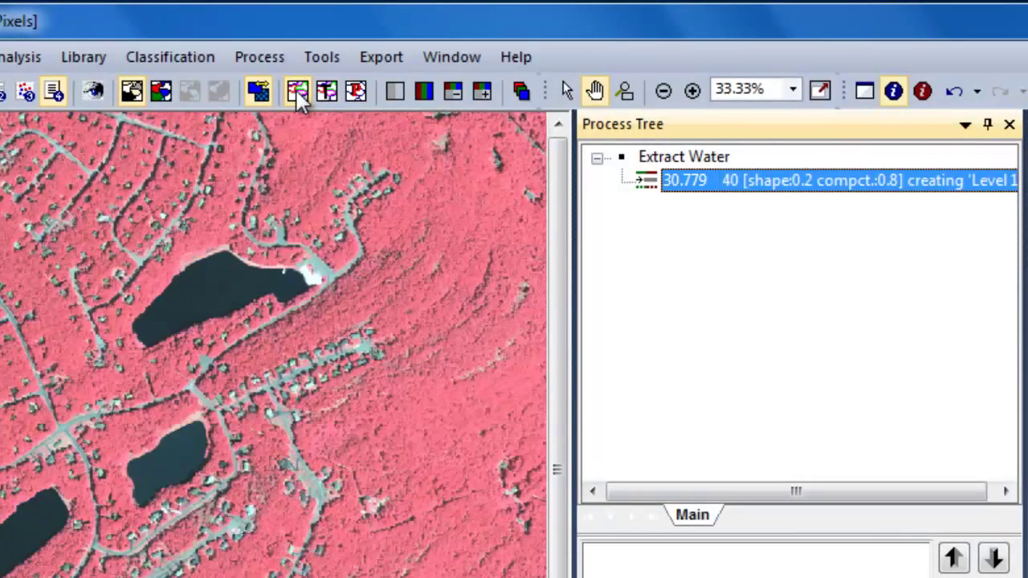
left_click(298, 92)
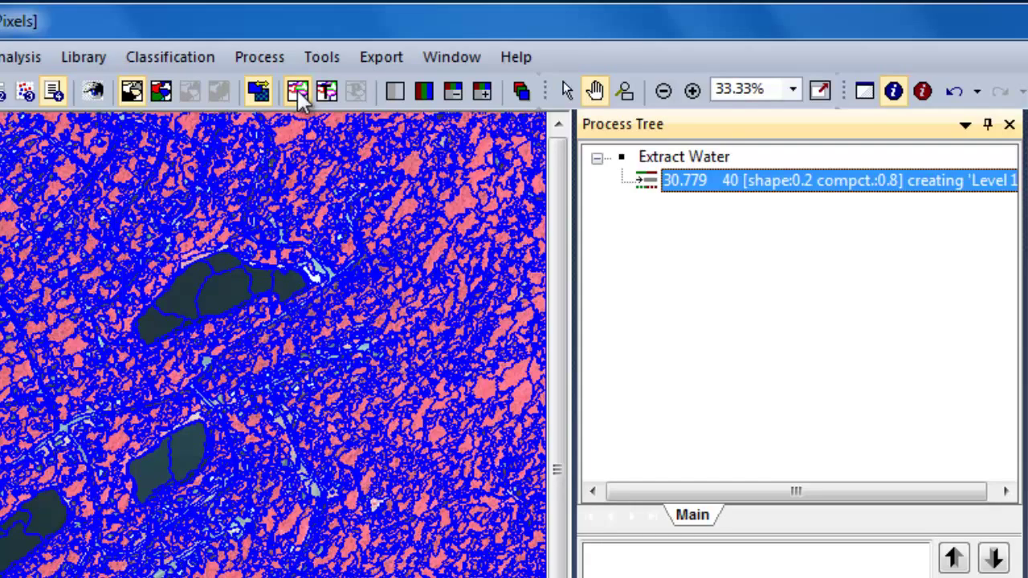
left_click(298, 92)
left_click(298, 92)
- Compare Object Mean View with Pixel View, finishing in Pixel View
left_click(262, 91)
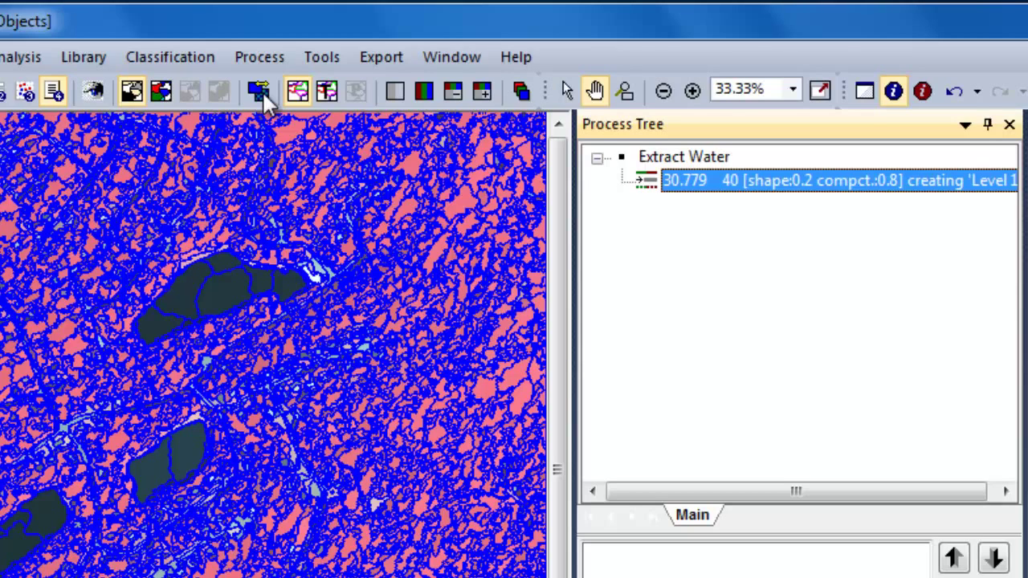
left_click(262, 91)
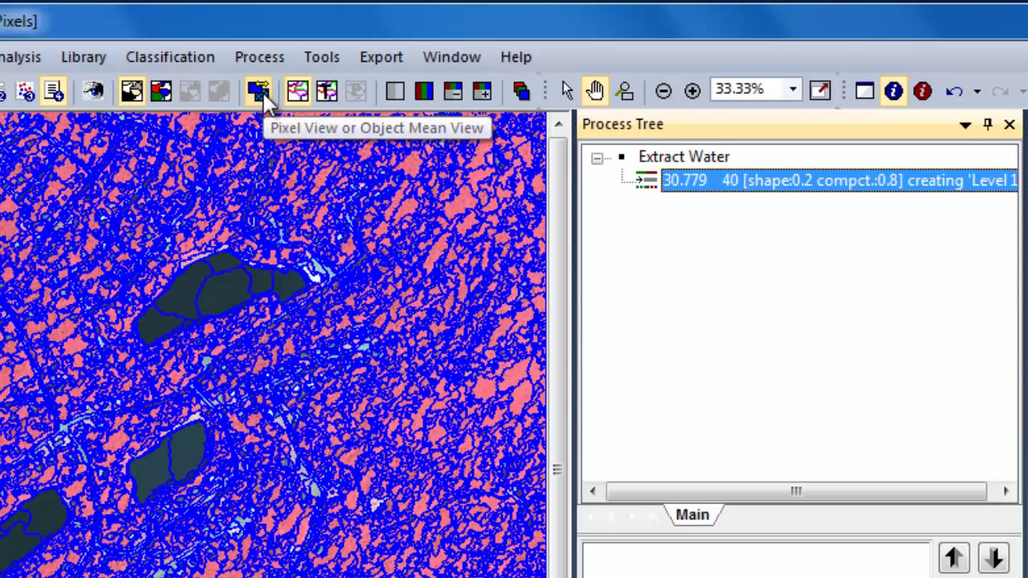
left_click(261, 91)
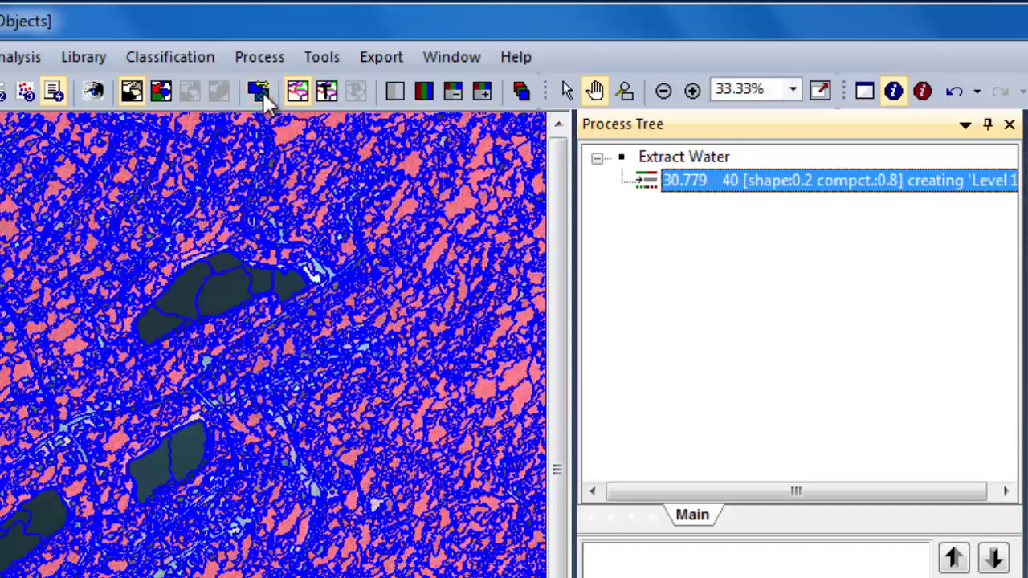
left_click(261, 90)
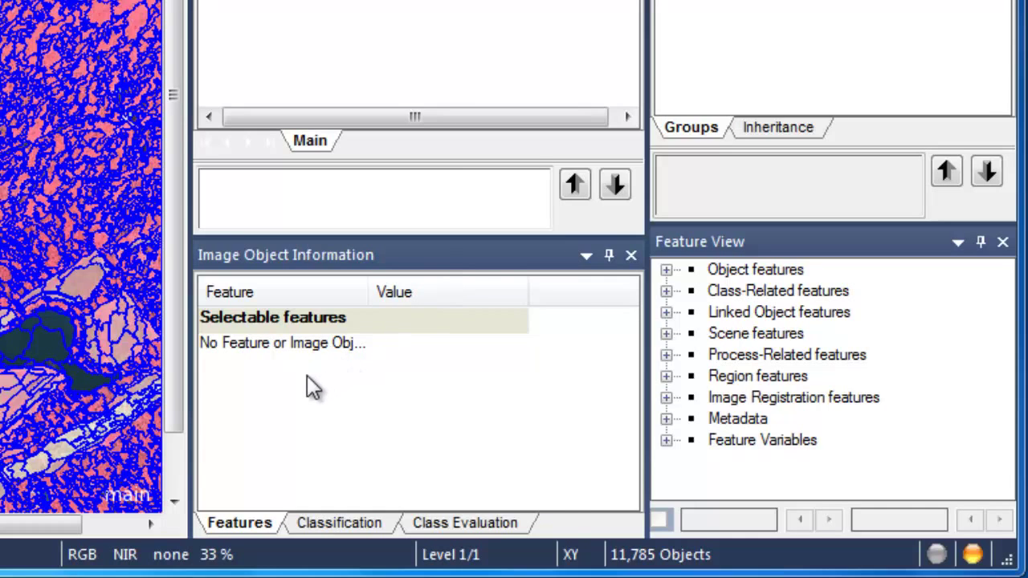
- Add Mean Blue, Green, NIR and Red as displayed Image Object Information features
right_click(277, 384)
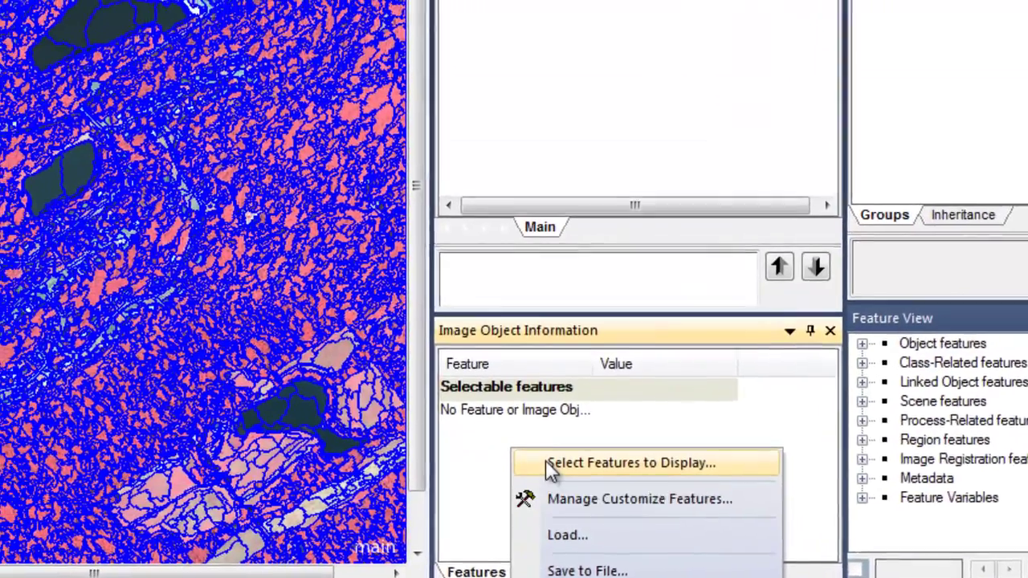
left_click(546, 463)
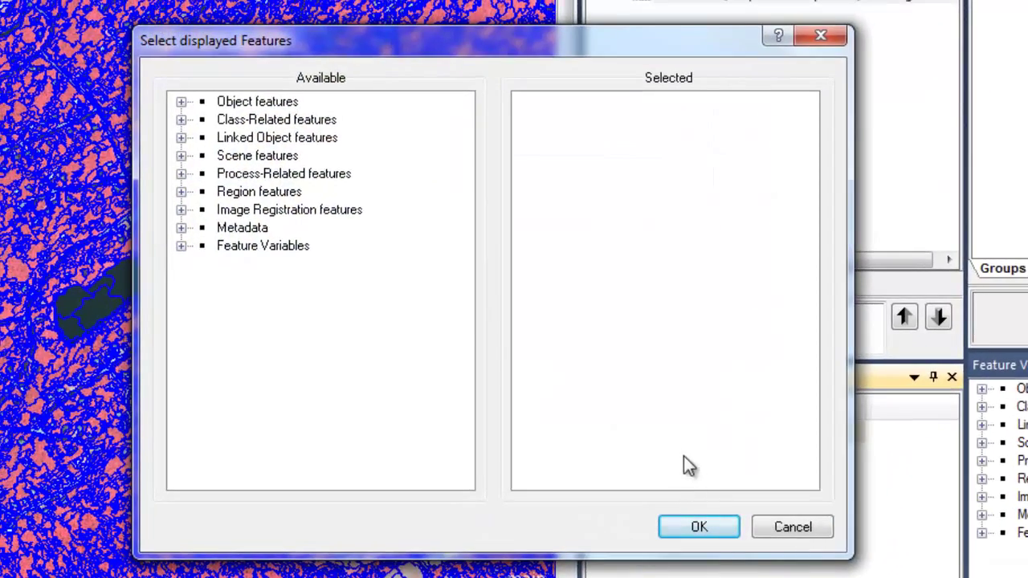
left_click(181, 102)
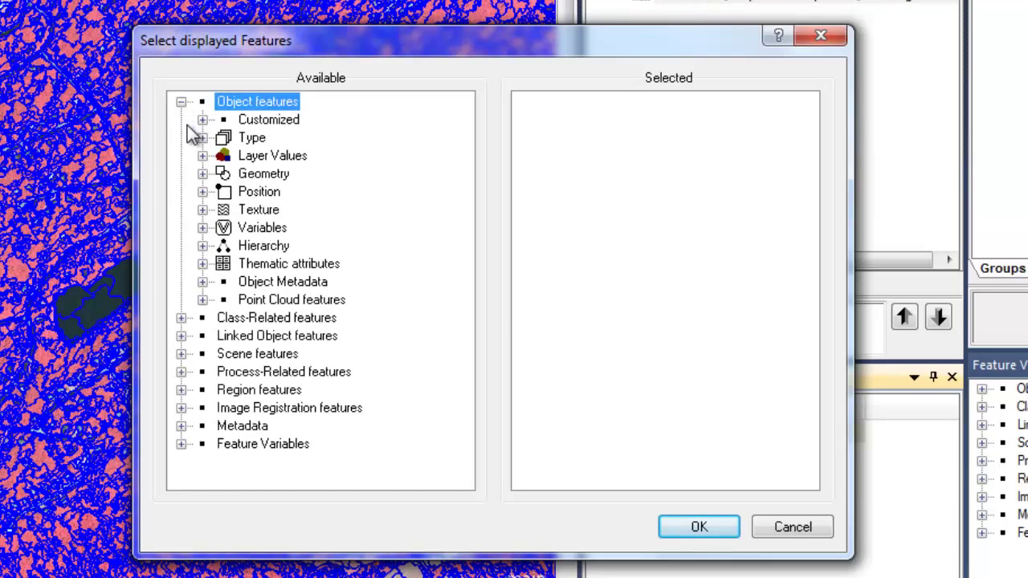
left_click(202, 156)
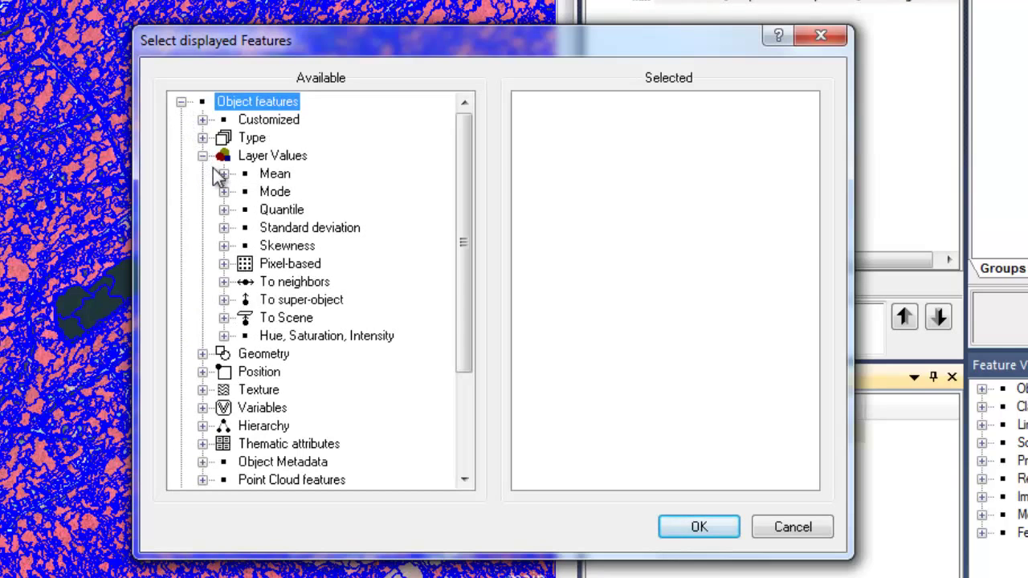
left_click(224, 174)
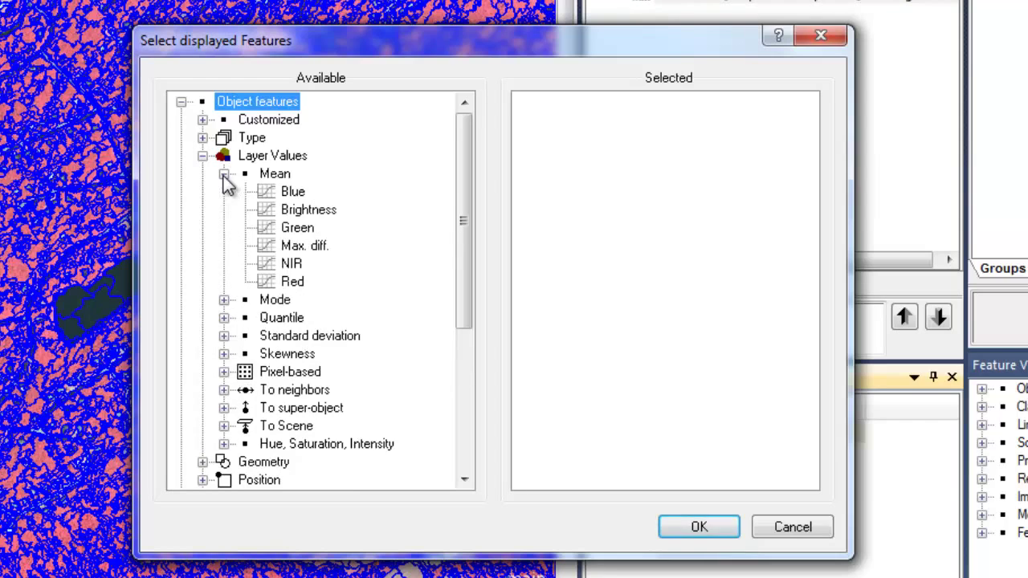
double_click(286, 191)
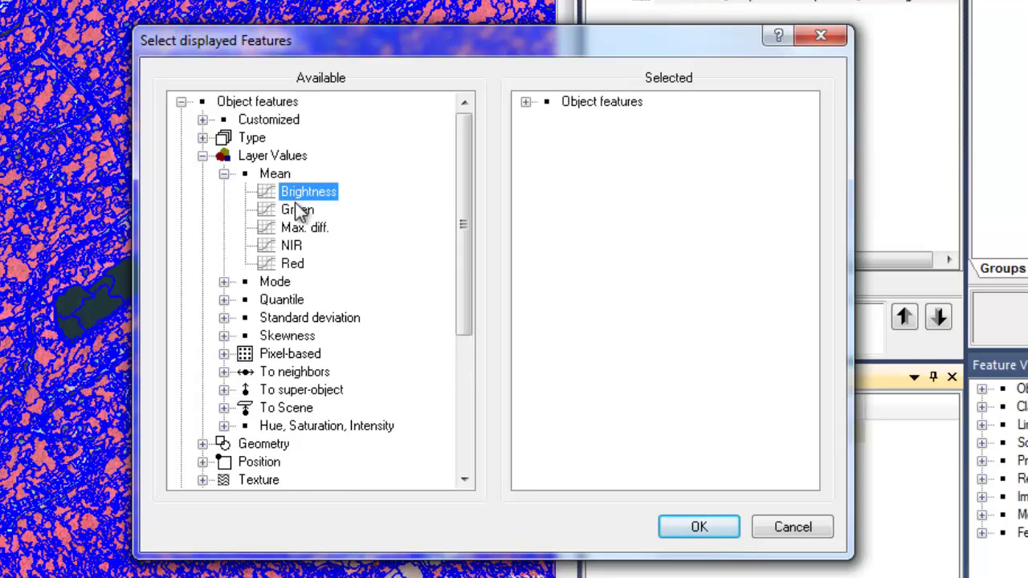
double_click(297, 210)
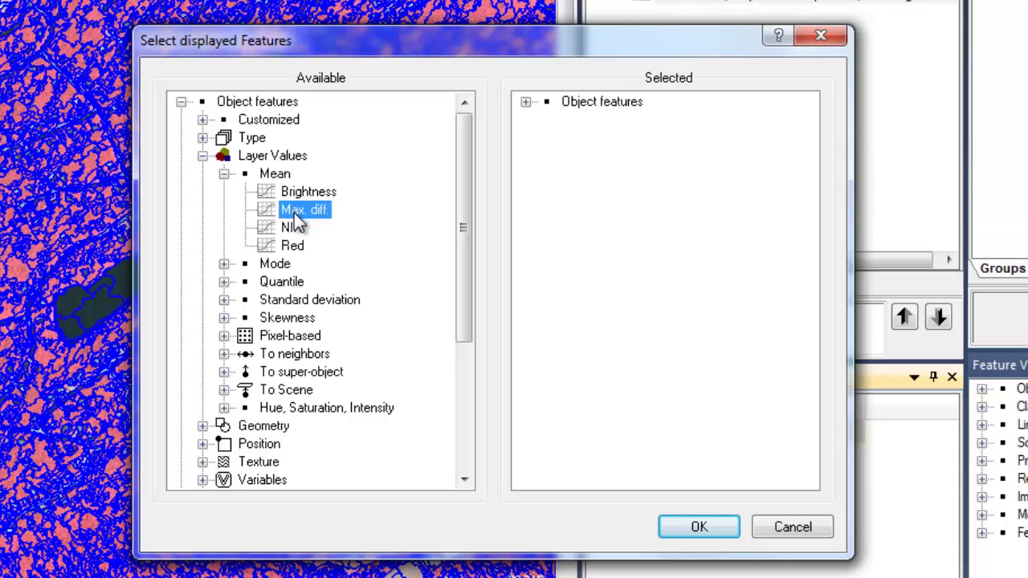
left_click(291, 228)
double_click(291, 228)
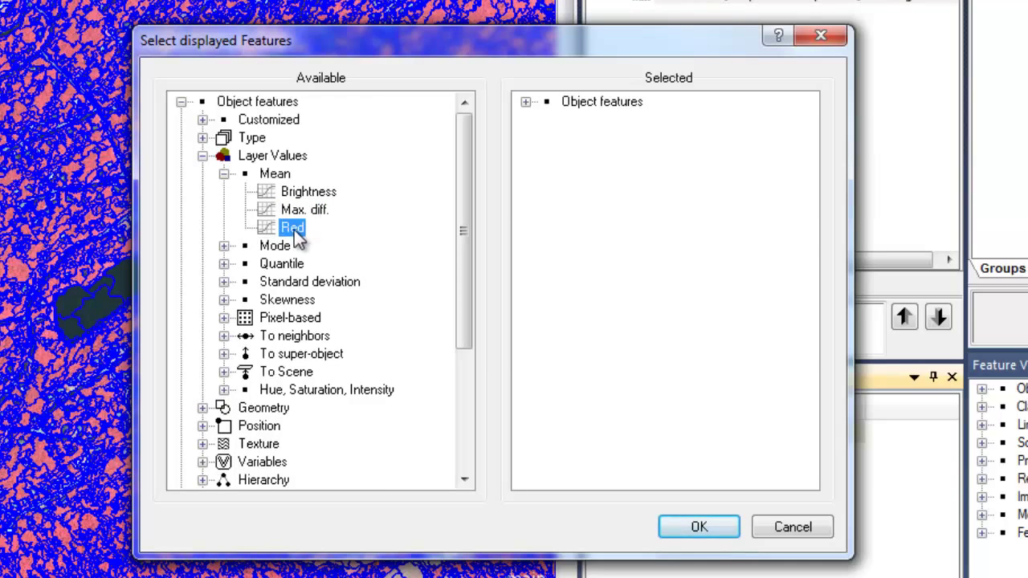
double_click(292, 228)
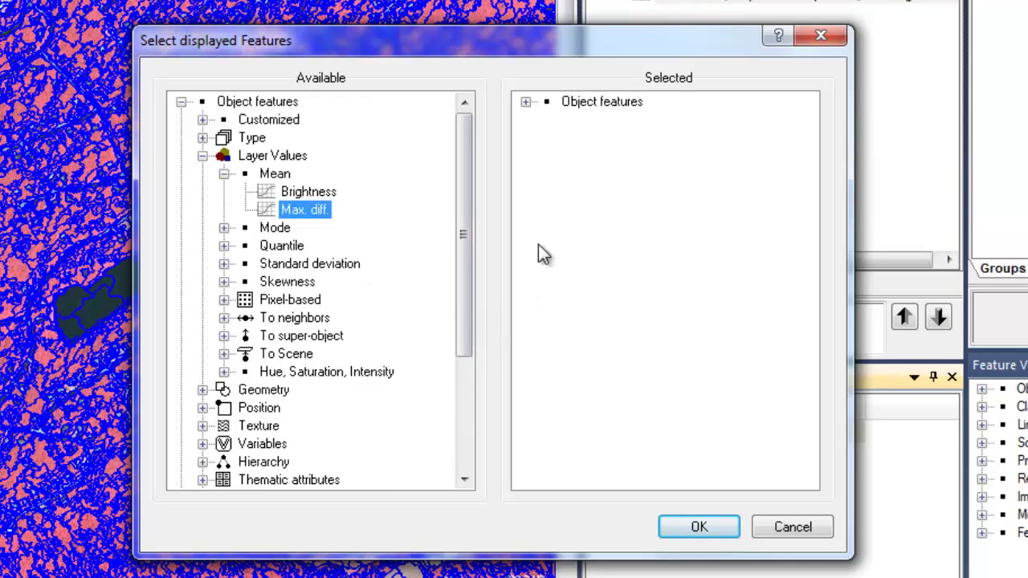
left_click(525, 101)
left_click(546, 119)
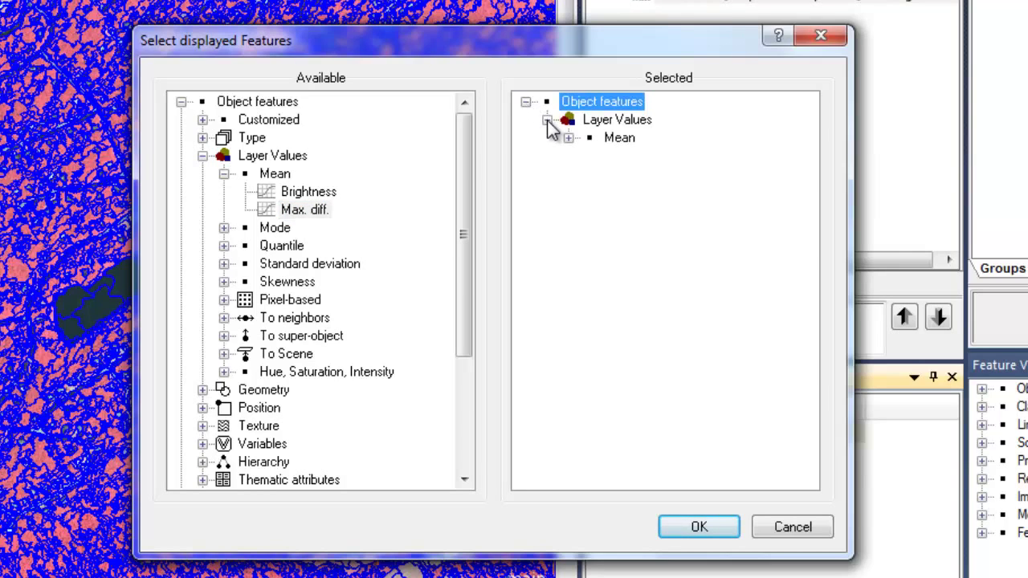
left_click(568, 137)
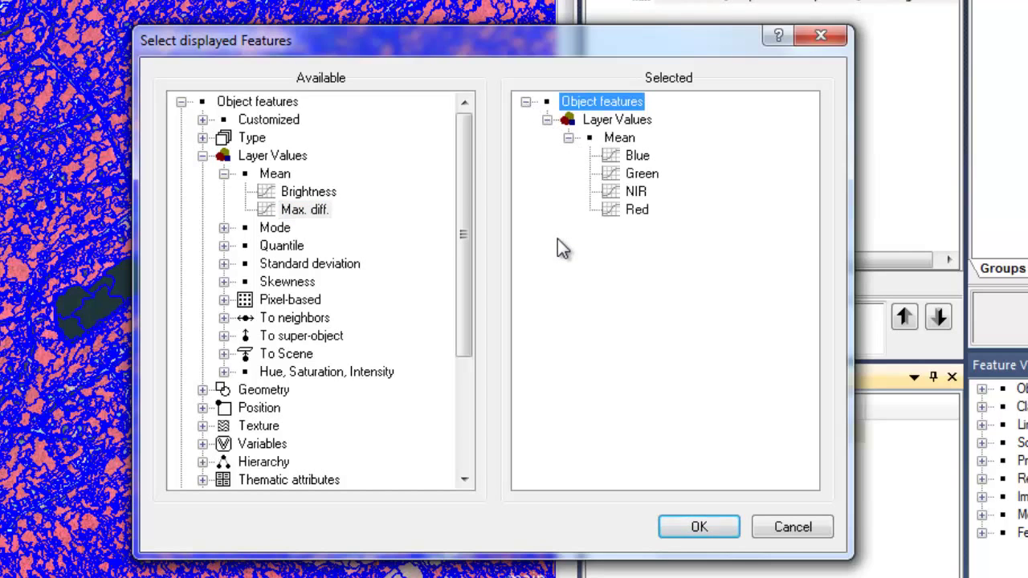
left_click(697, 526)
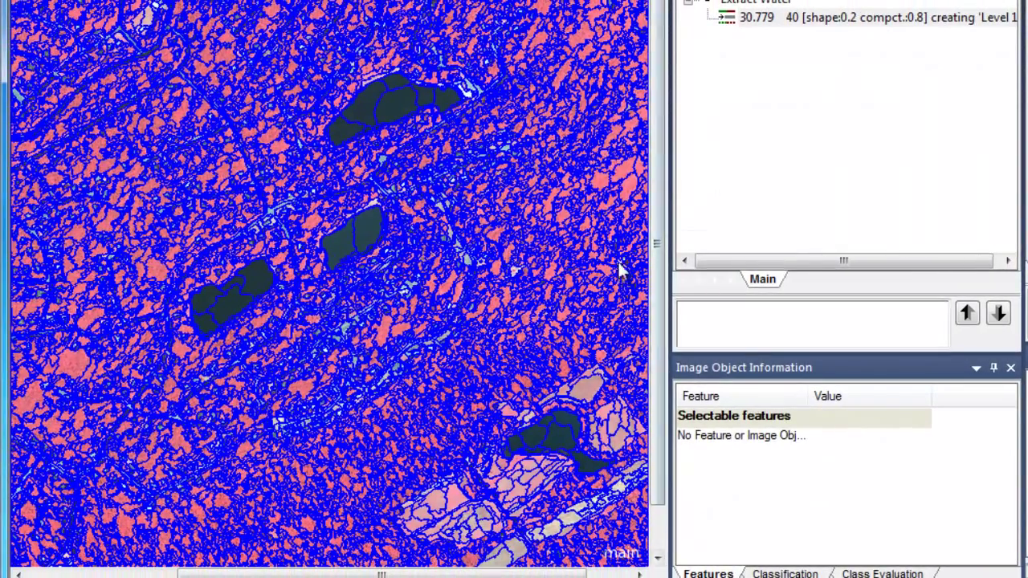
left_click(447, 97)
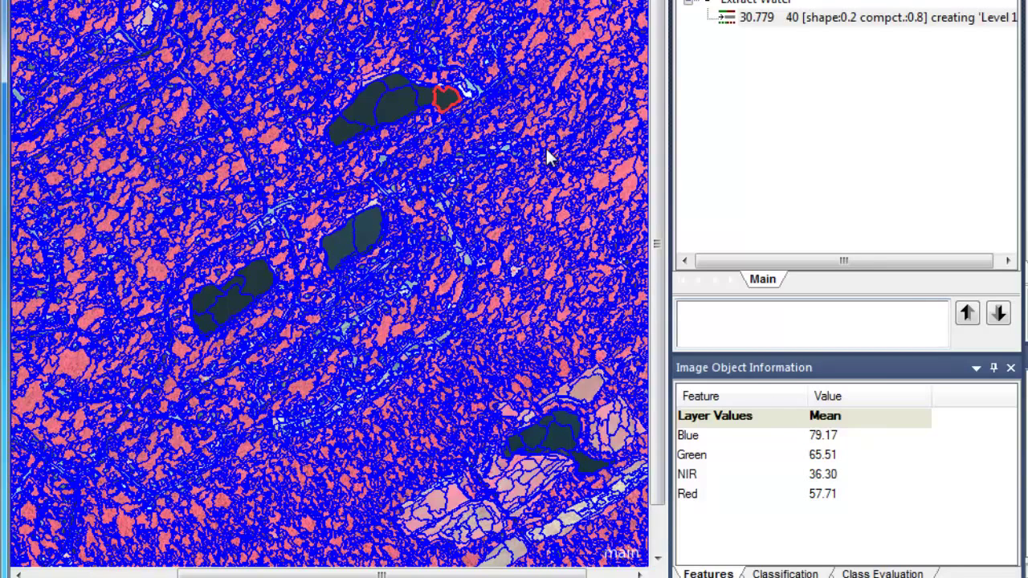
left_click(599, 180)
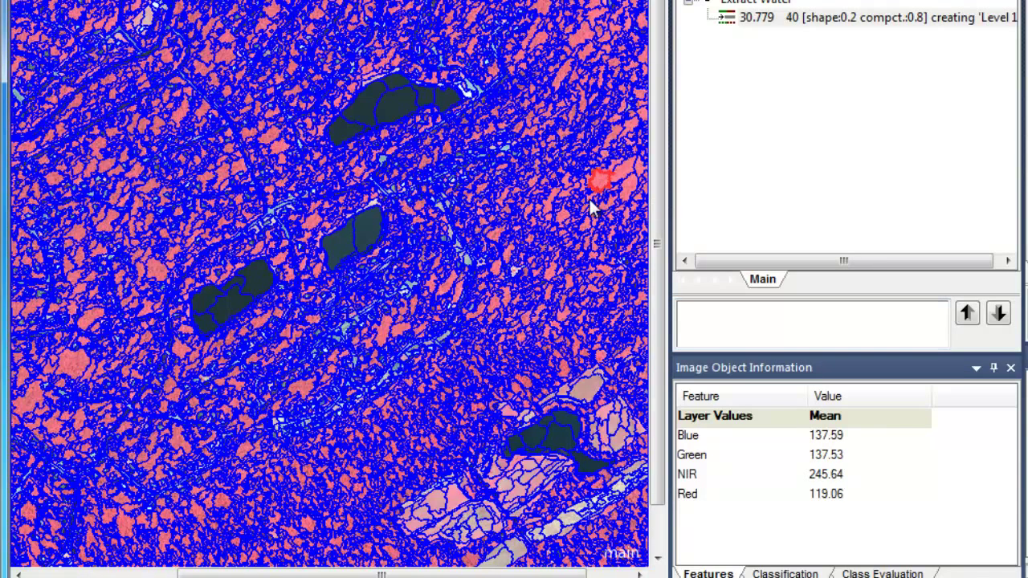
left_click(530, 291)
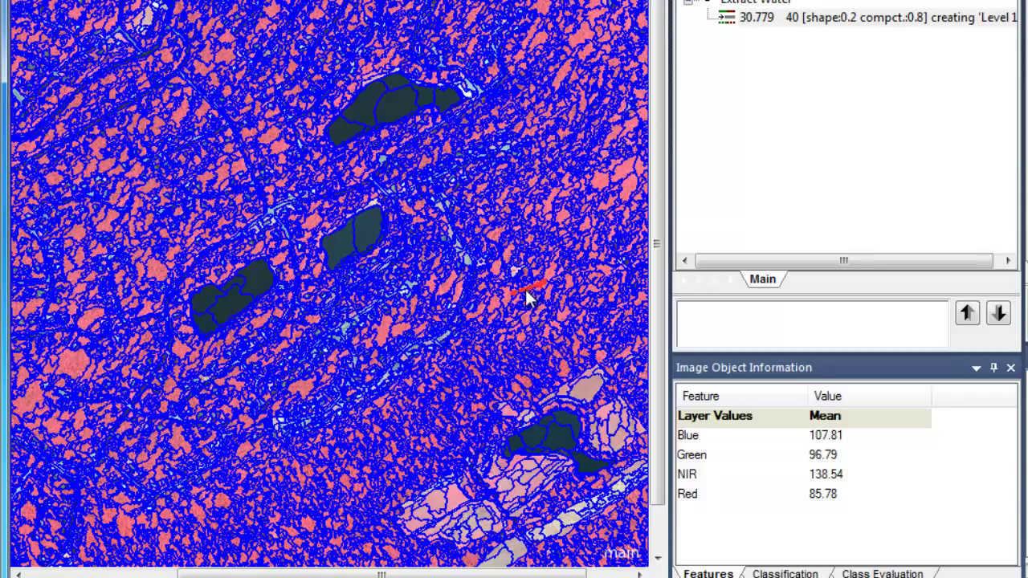
left_click(410, 324)
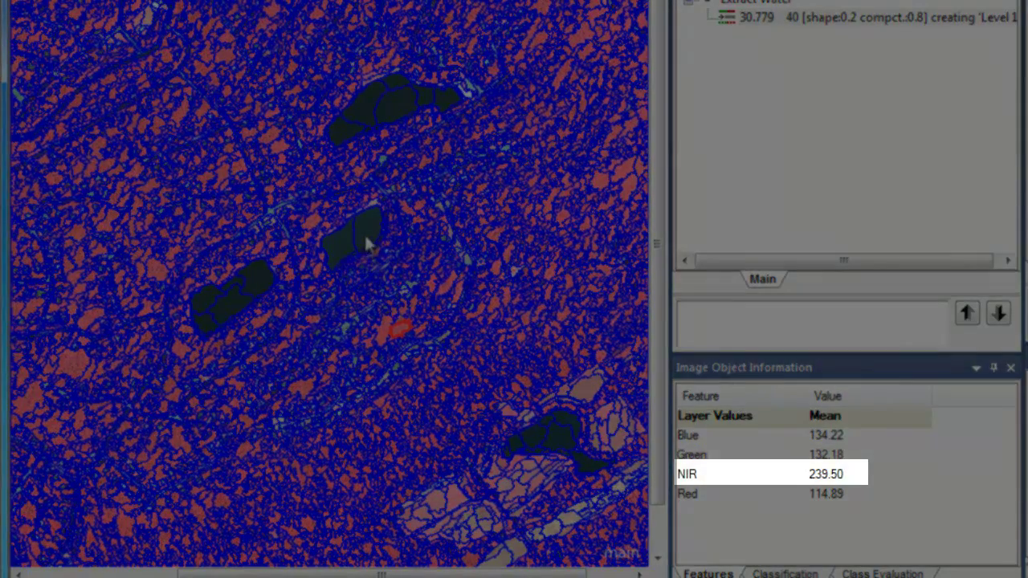
left_click(365, 241)
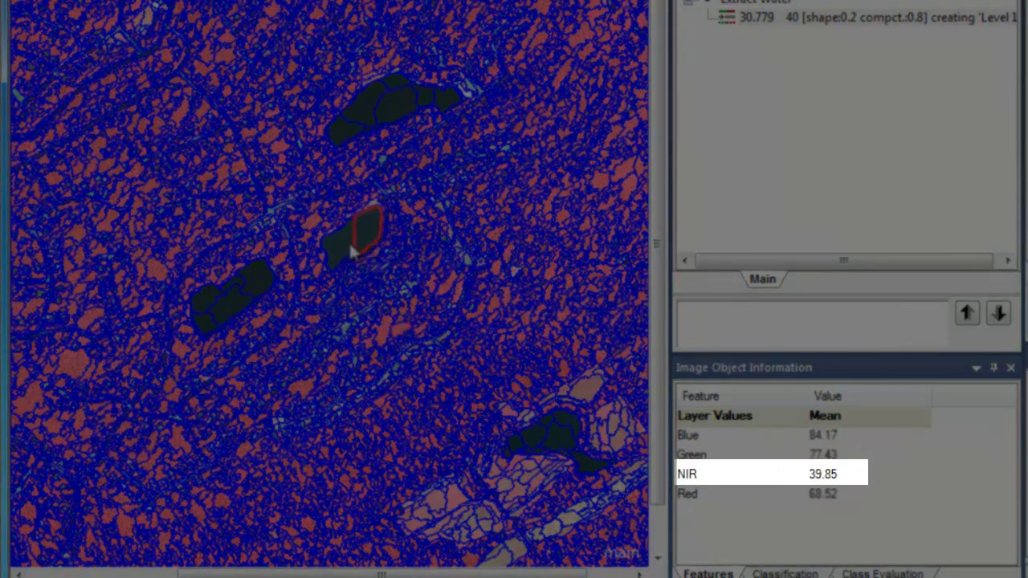
left_click(339, 254)
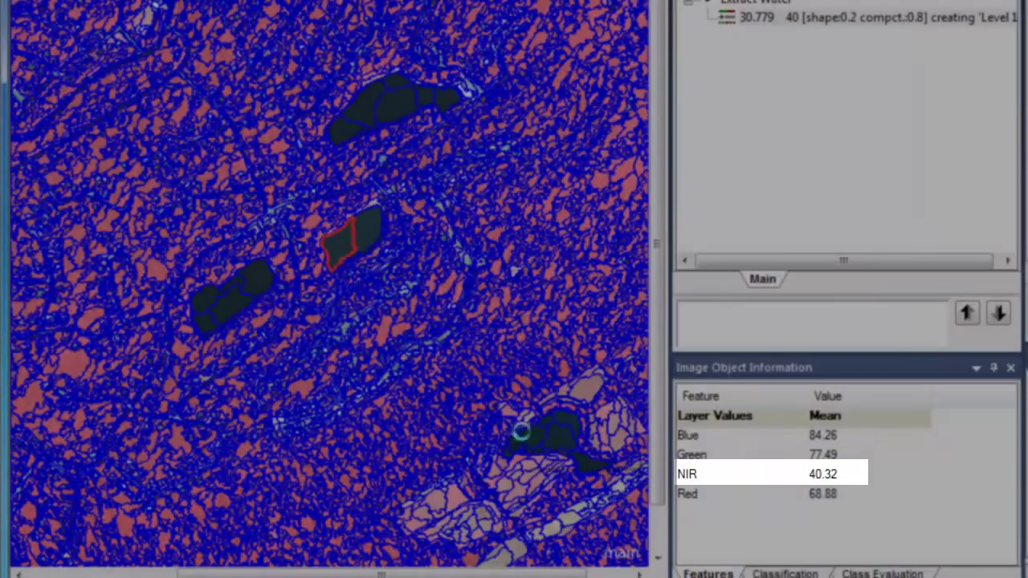
left_click(530, 436)
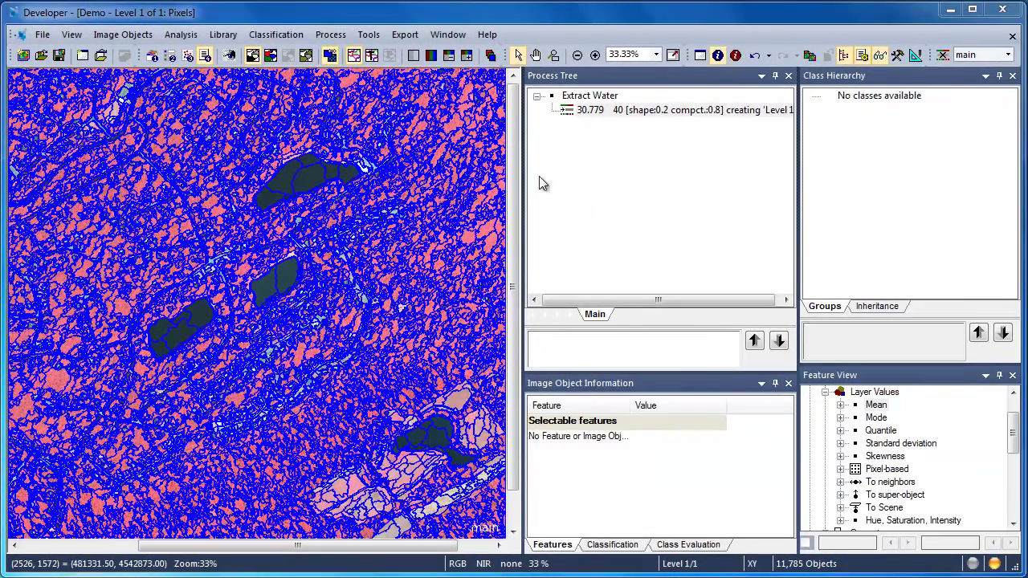
- Hide outlines and shade objects by Mean NIR, updating the feature's range to full
left_click(353, 56)
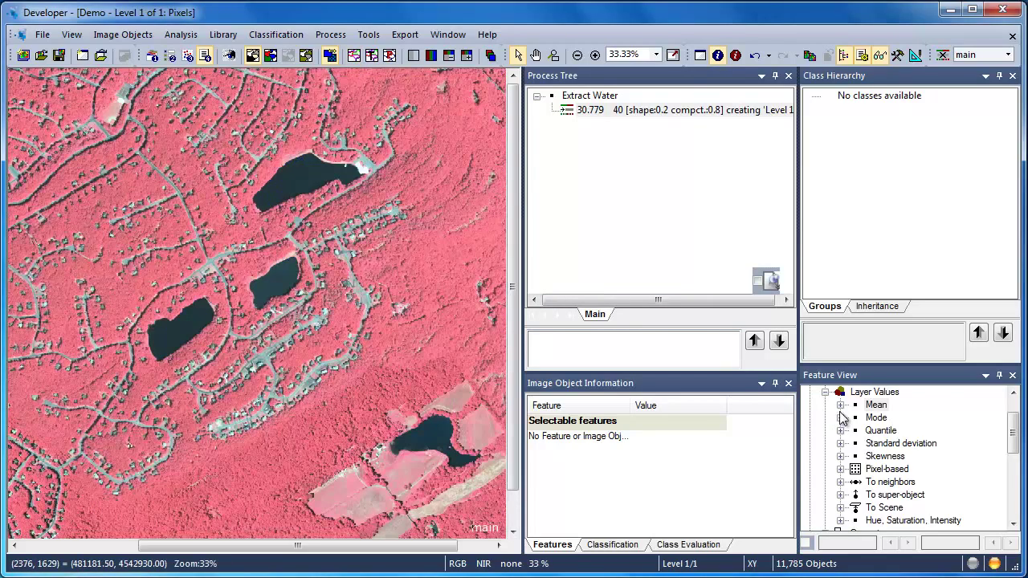
left_click(840, 405)
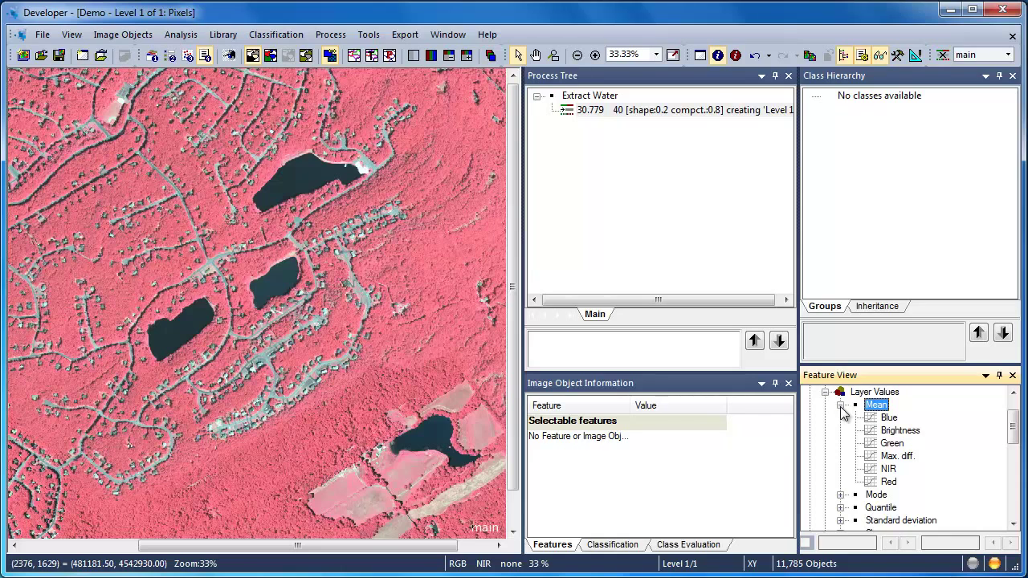
left_click(887, 470)
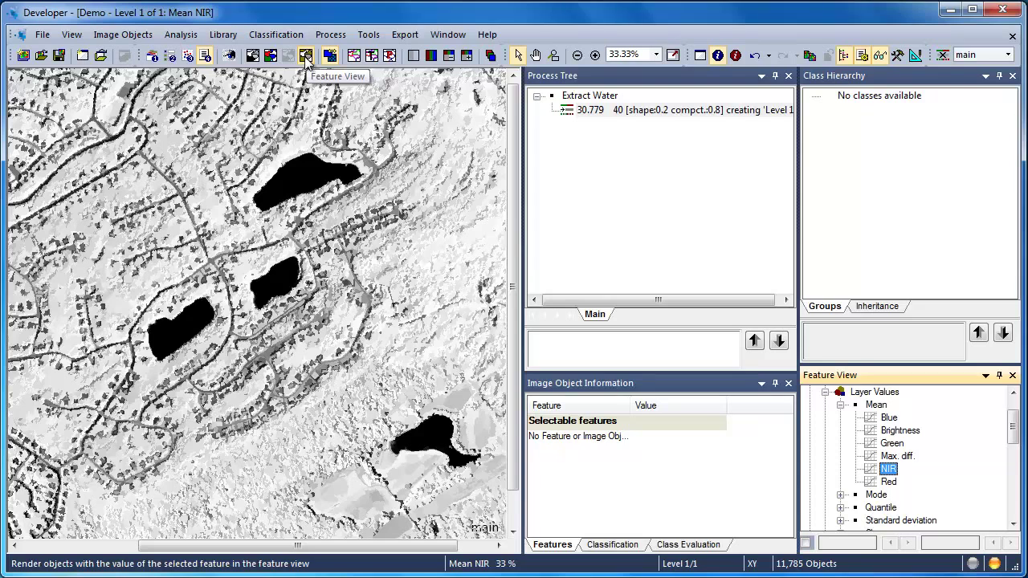
left_click(251, 60)
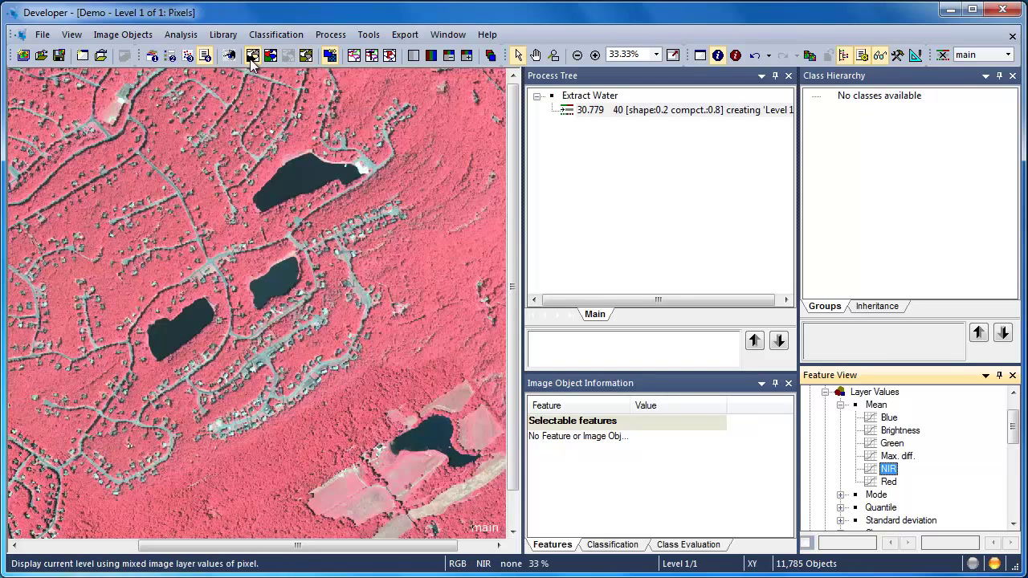
left_click(306, 56)
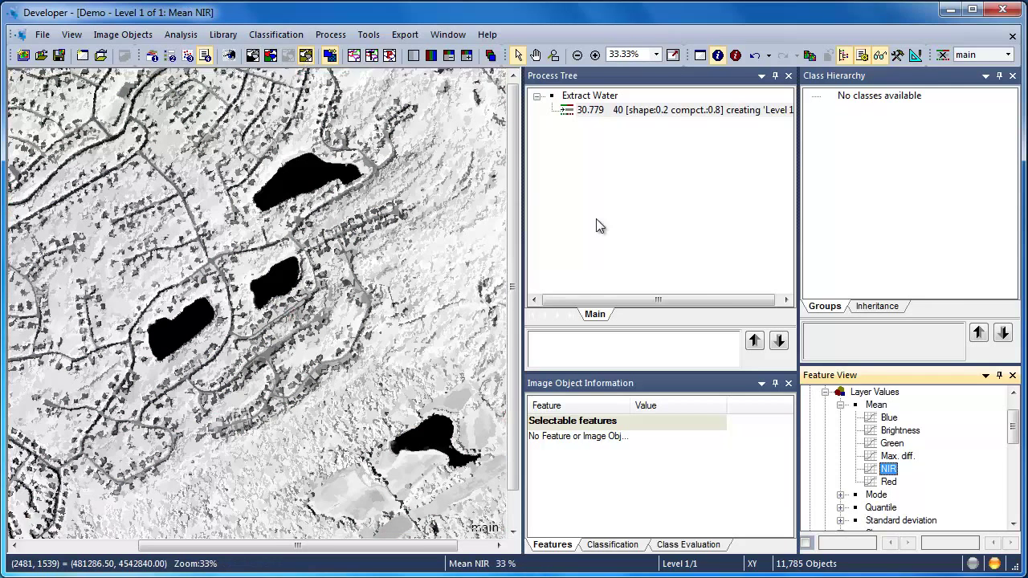
right_click(891, 474)
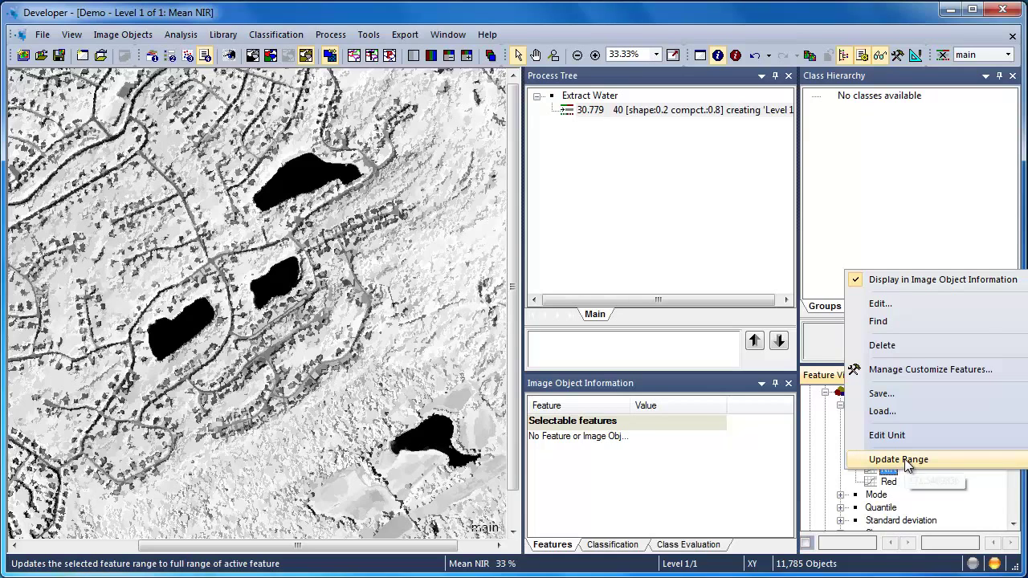
left_click(904, 458)
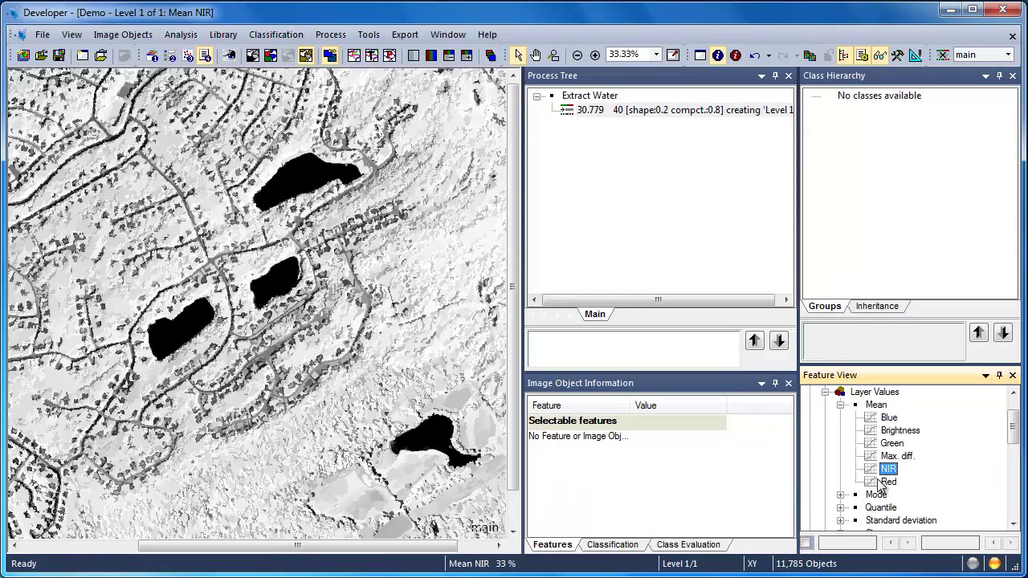
- Enable Mean NIR range colouring and step the lower limit up to about 62
left_click(806, 543)
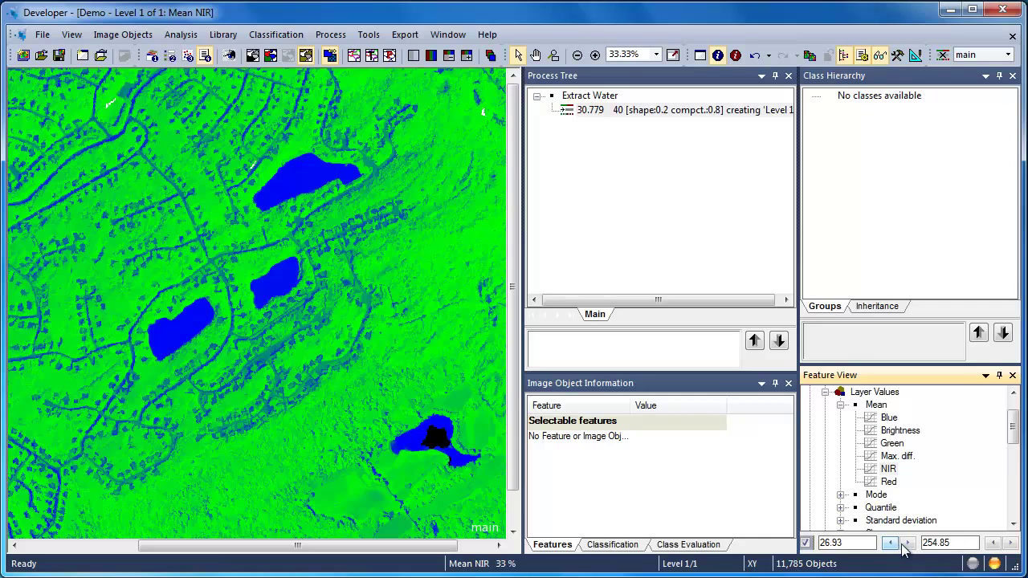
left_click(907, 544)
left_click(907, 544)
left_click(907, 543)
left_click(907, 544)
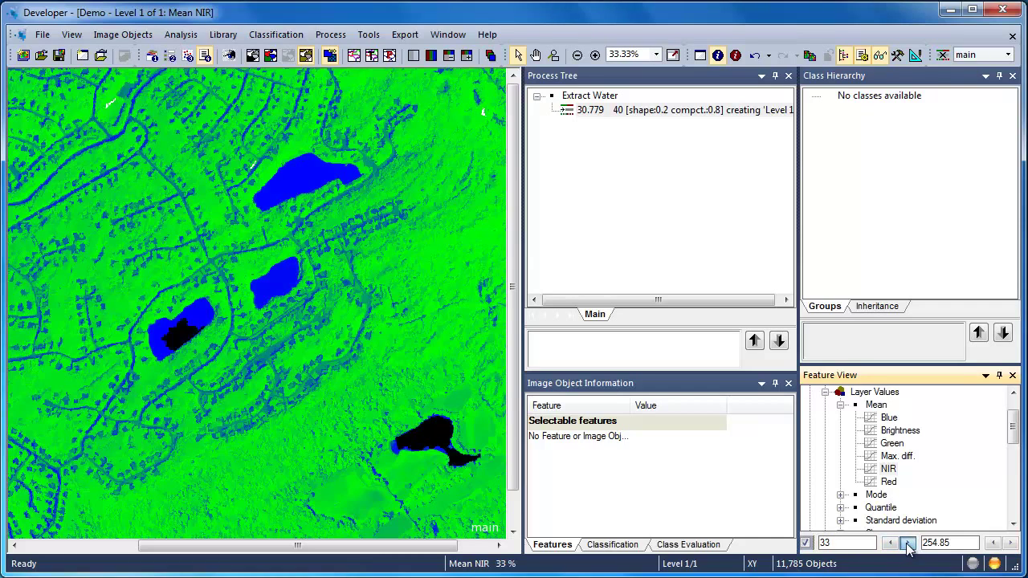
left_click(907, 544)
left_click(907, 544)
left_click(908, 544)
left_click(908, 543)
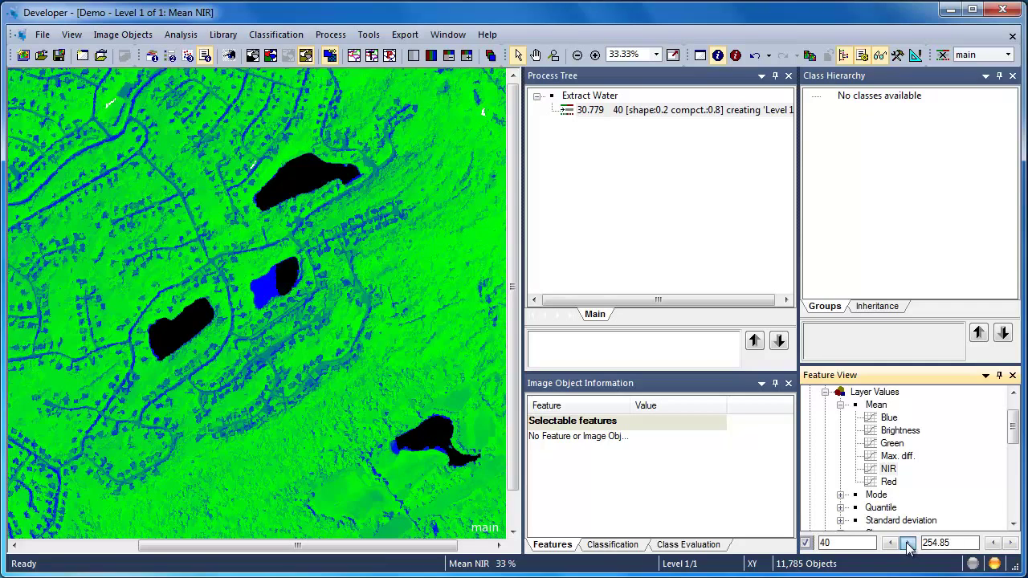
left_click(907, 543)
left_click(907, 543)
left_click(907, 545)
left_click(907, 544)
left_click(907, 545)
left_click(908, 544)
left_click(907, 544)
left_click(908, 544)
left_click(907, 544)
left_click(907, 545)
left_click(907, 544)
left_click(908, 545)
left_click(907, 544)
left_click(908, 544)
left_click(907, 544)
left_click(907, 544)
left_click(907, 544)
left_click(907, 545)
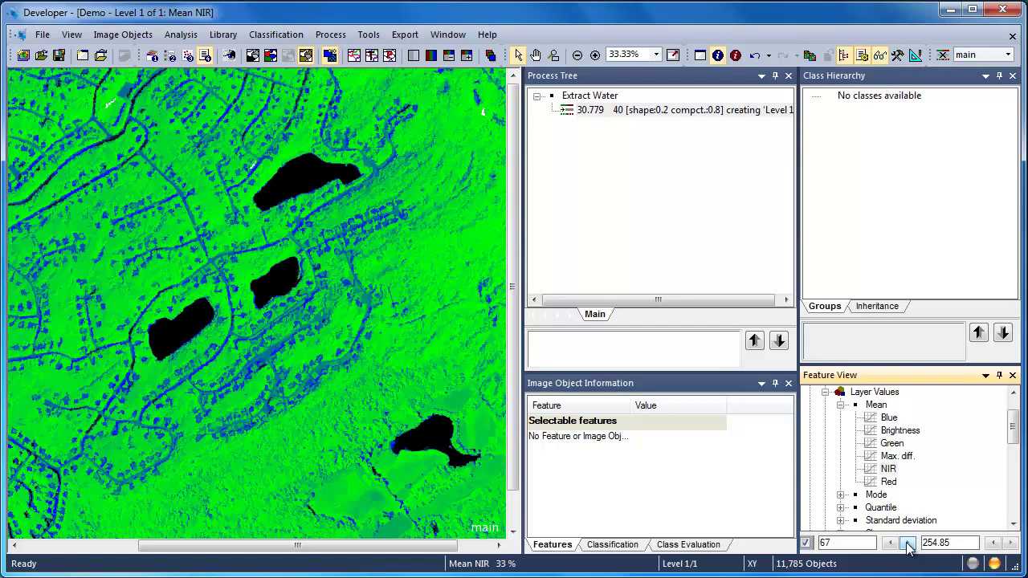
- Set the Mean NIR range to 0–69, then lower the maximum to 61
left_click(819, 542)
type("0")
double_click(827, 543)
type("0")
left_click(954, 542)
double_click(957, 539)
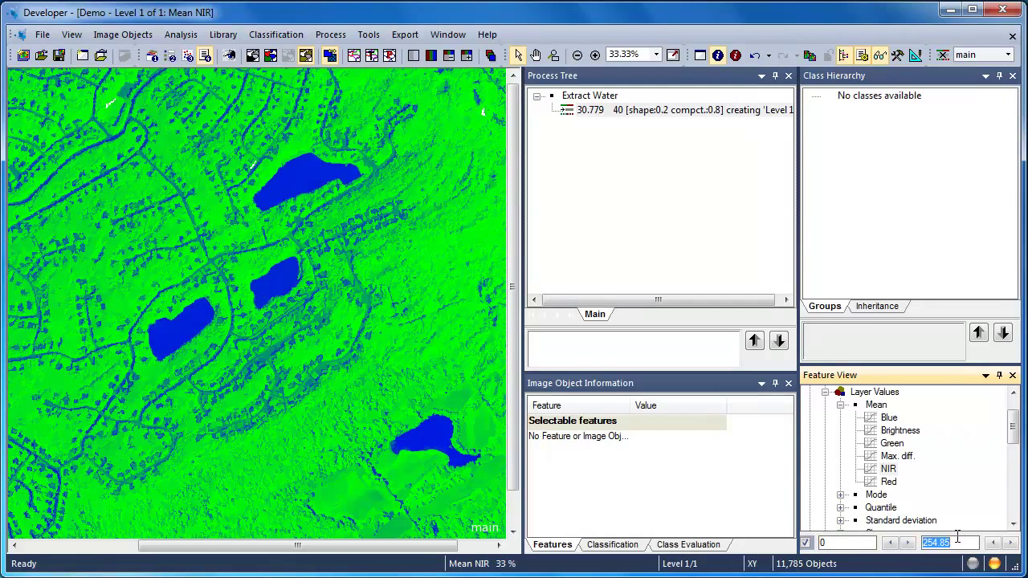
type("69")
left_click(993, 543)
left_click(991, 544)
left_click(991, 545)
left_click(990, 546)
left_click(990, 544)
left_click(990, 545)
left_click(990, 545)
left_click(990, 544)
left_click(990, 544)
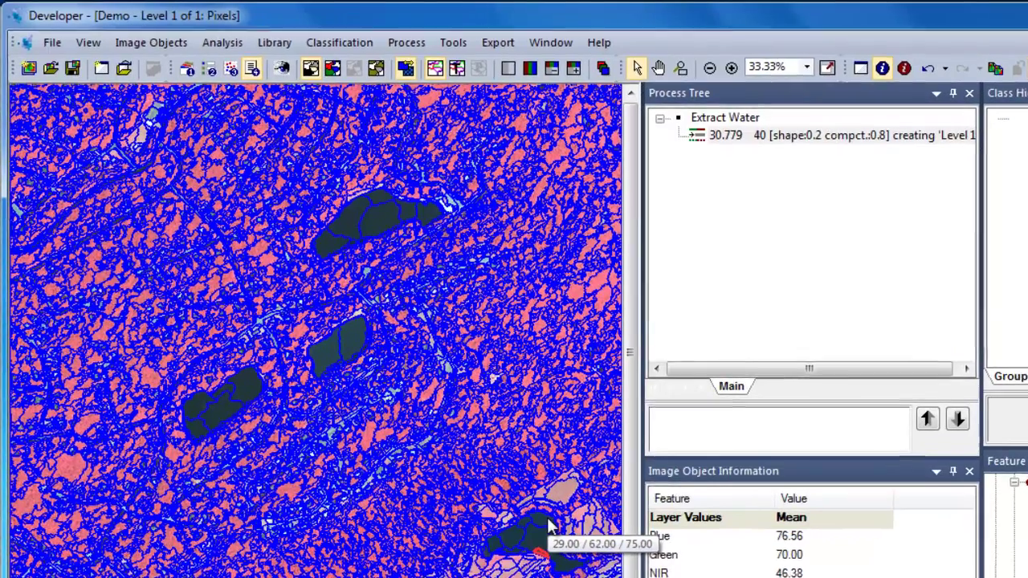
- Append a new assign class process after the segmentation process
left_click(548, 527)
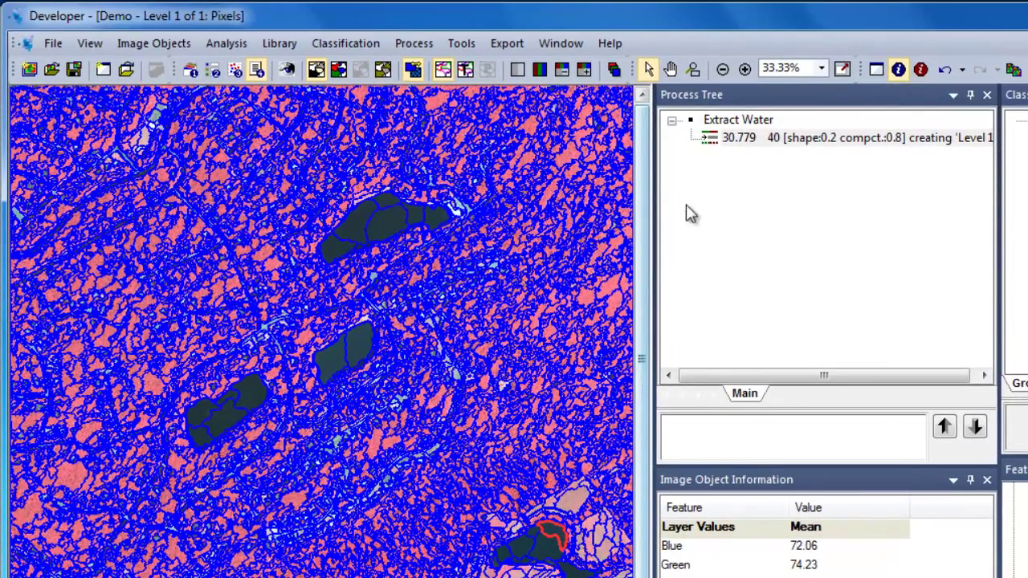
right_click(725, 143)
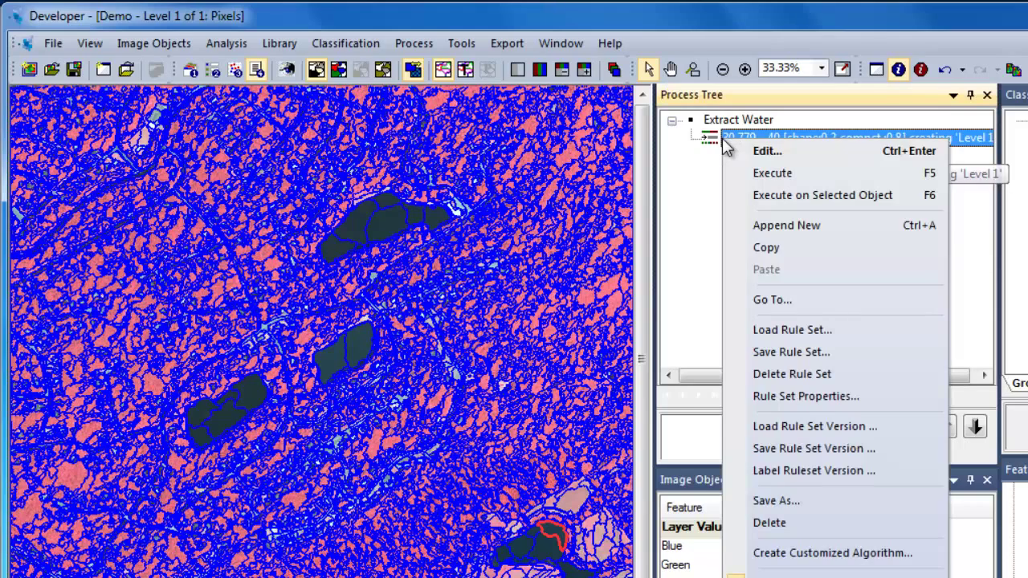
left_click(759, 225)
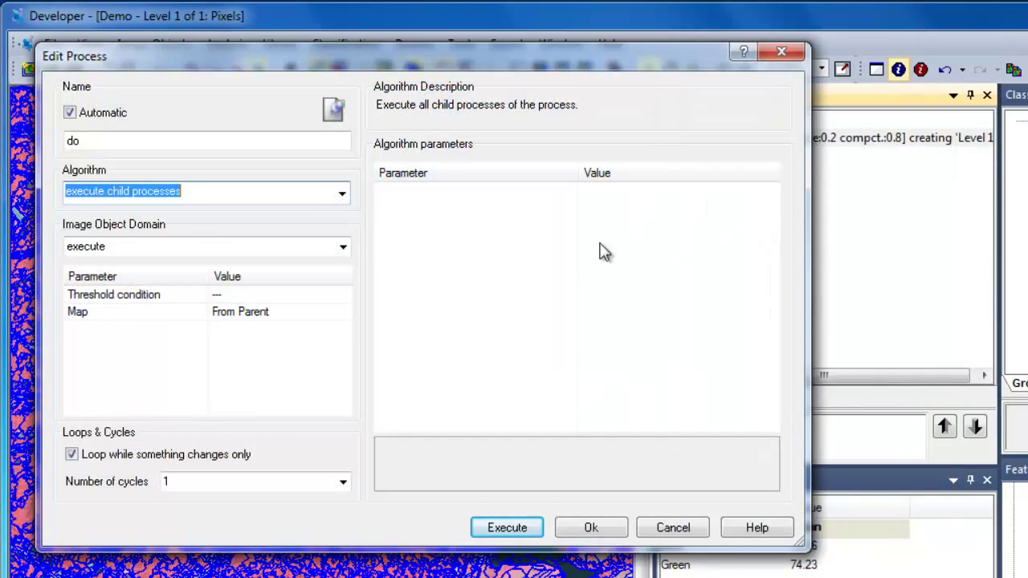
left_click(342, 194)
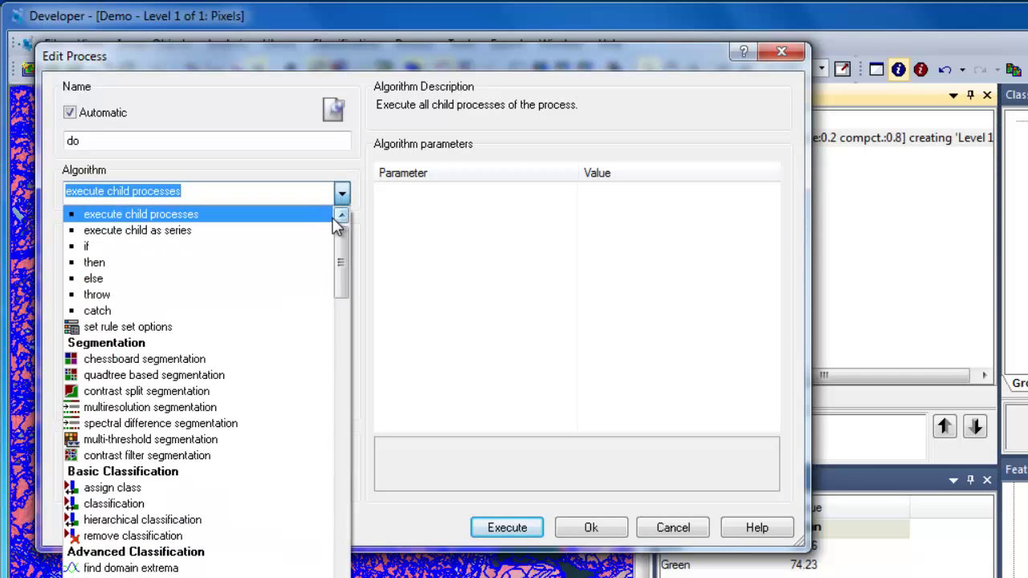
left_click(132, 487)
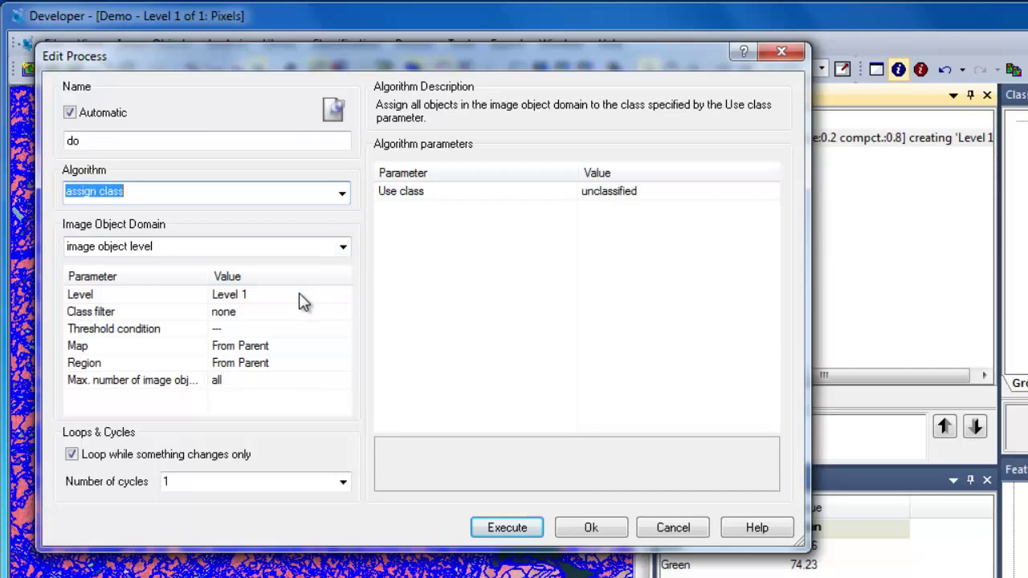
- Restrict the class filter to unclassified and start choosing the threshold feature
left_click(320, 312)
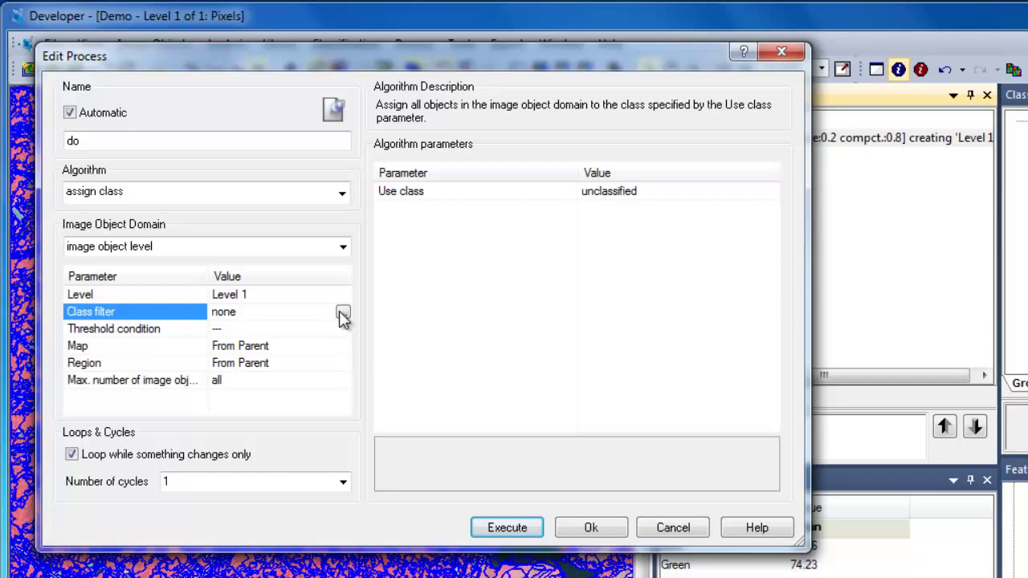
left_click(340, 311)
left_click(90, 100)
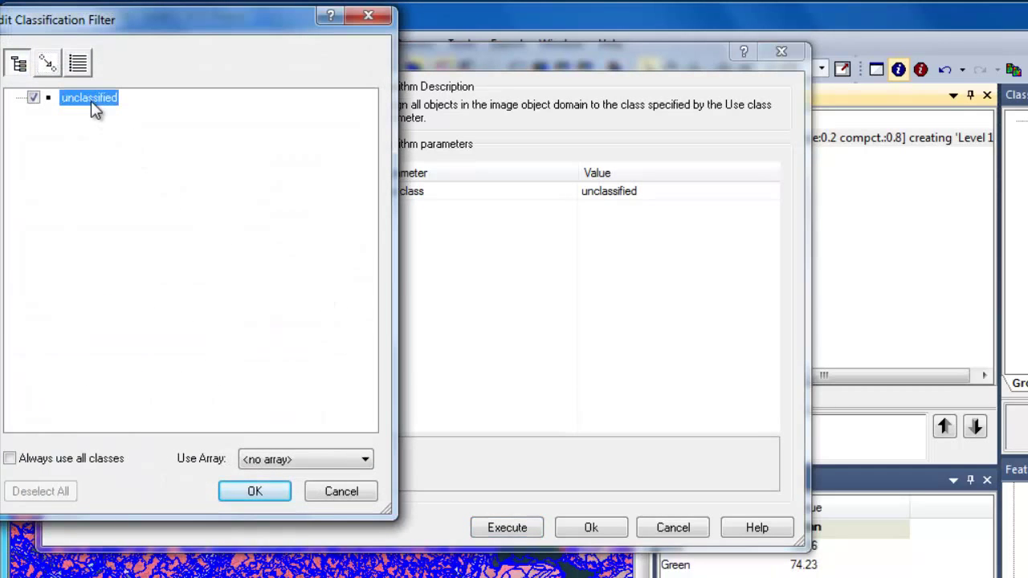
left_click(253, 492)
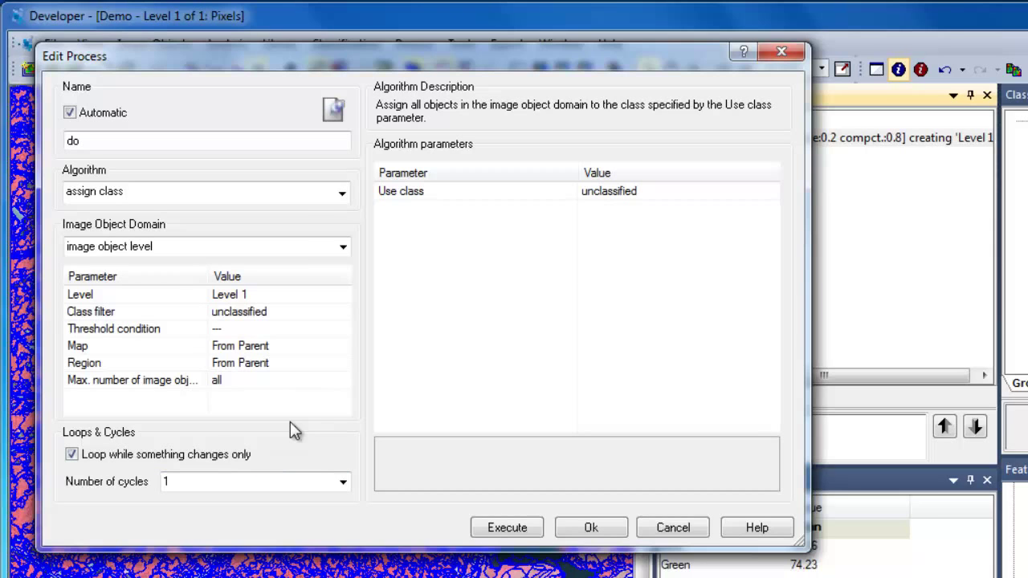
left_click(342, 330)
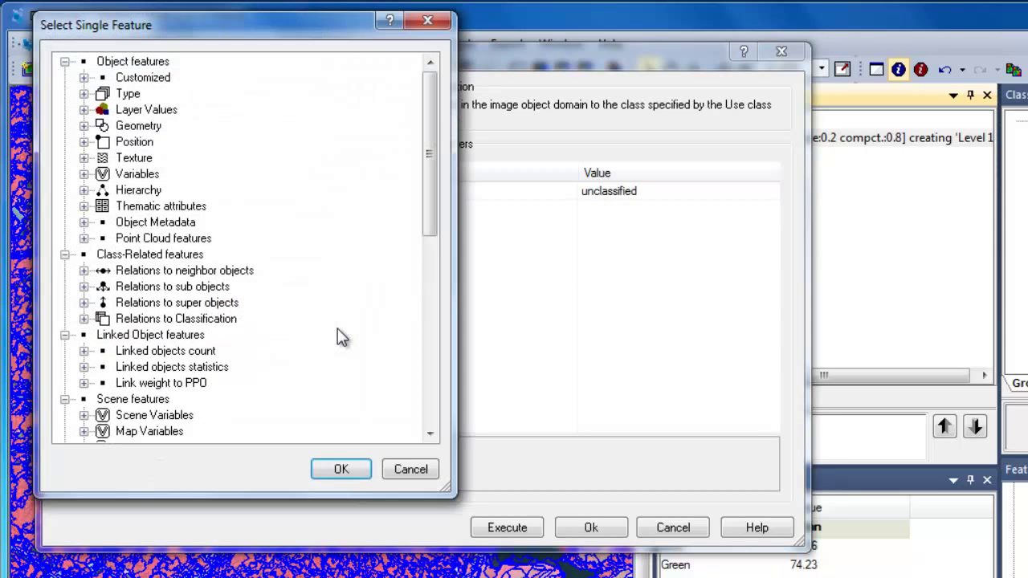
- Use Mean NIR with operator < and value 50 as the threshold condition
left_click(84, 110)
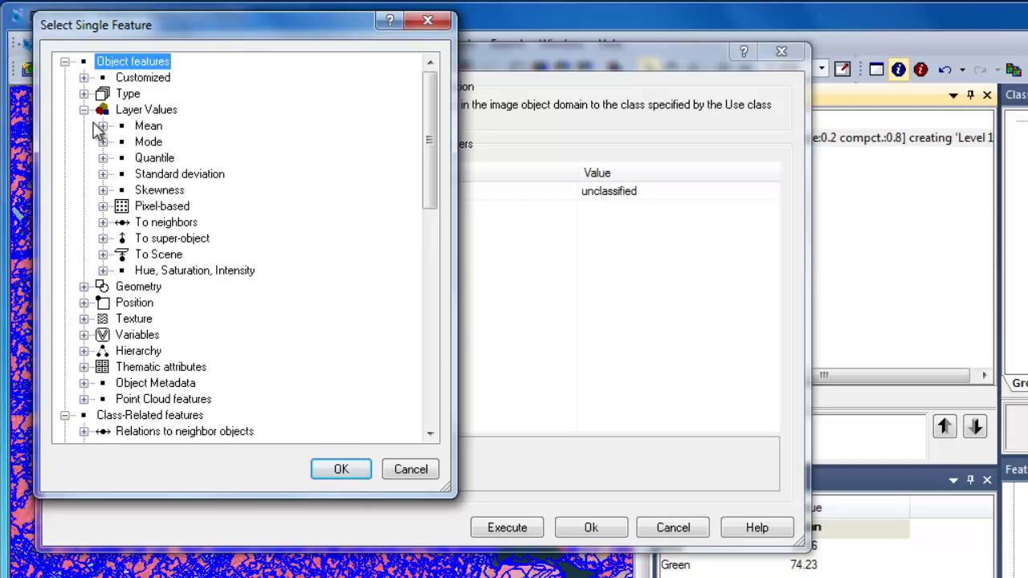
left_click(103, 125)
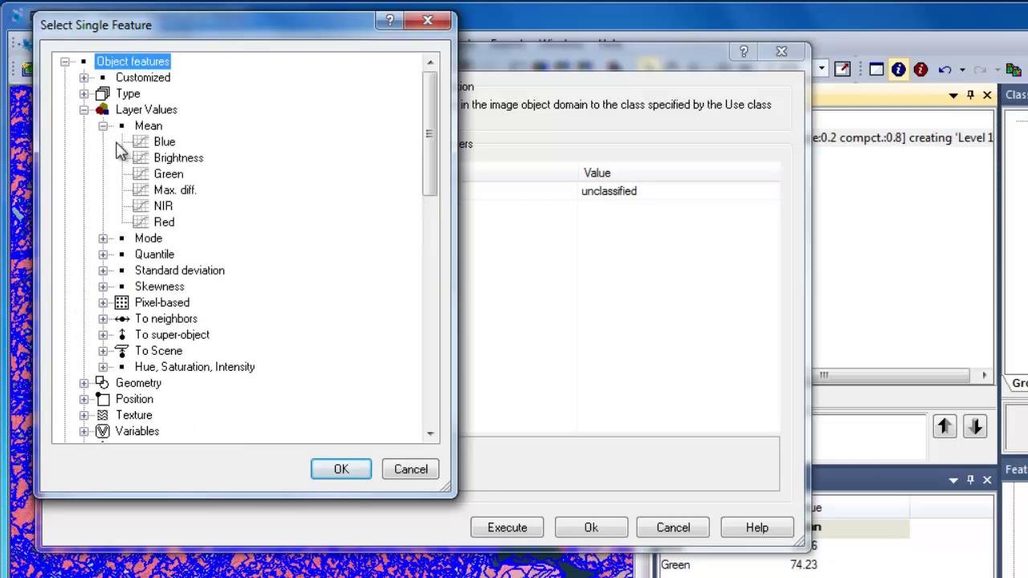
double_click(152, 207)
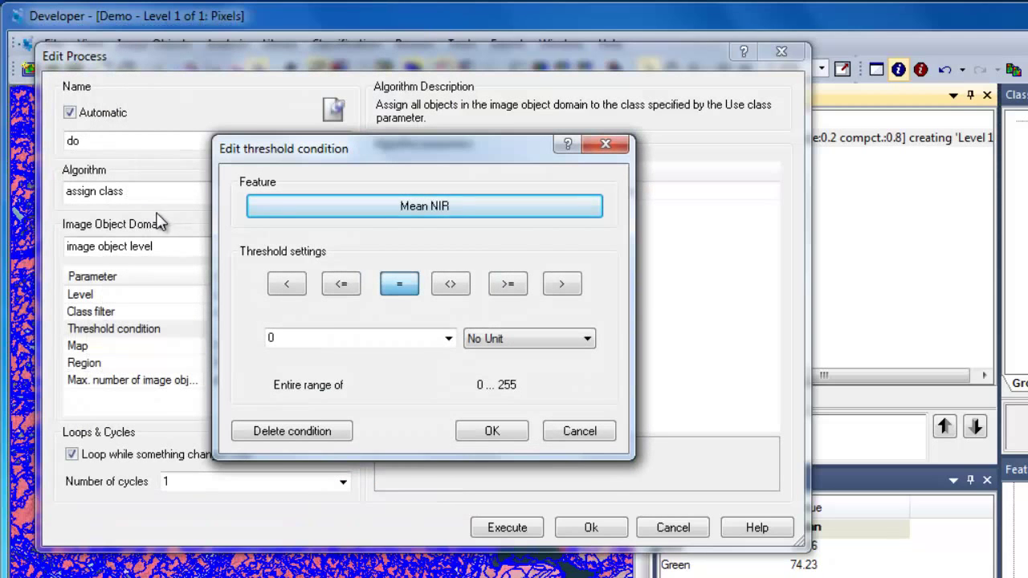
left_click(283, 287)
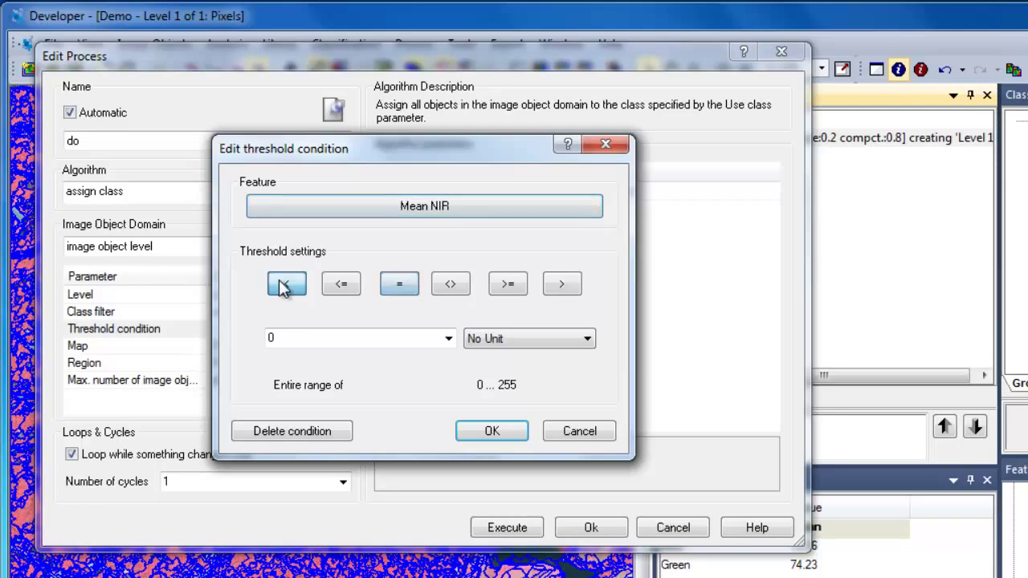
left_click(303, 335)
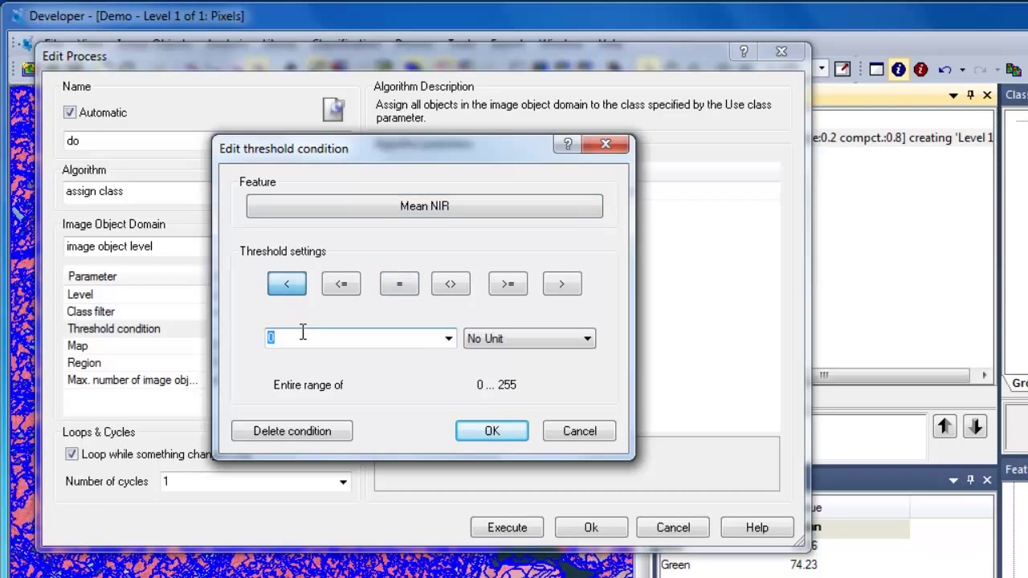
type("50")
left_click(475, 432)
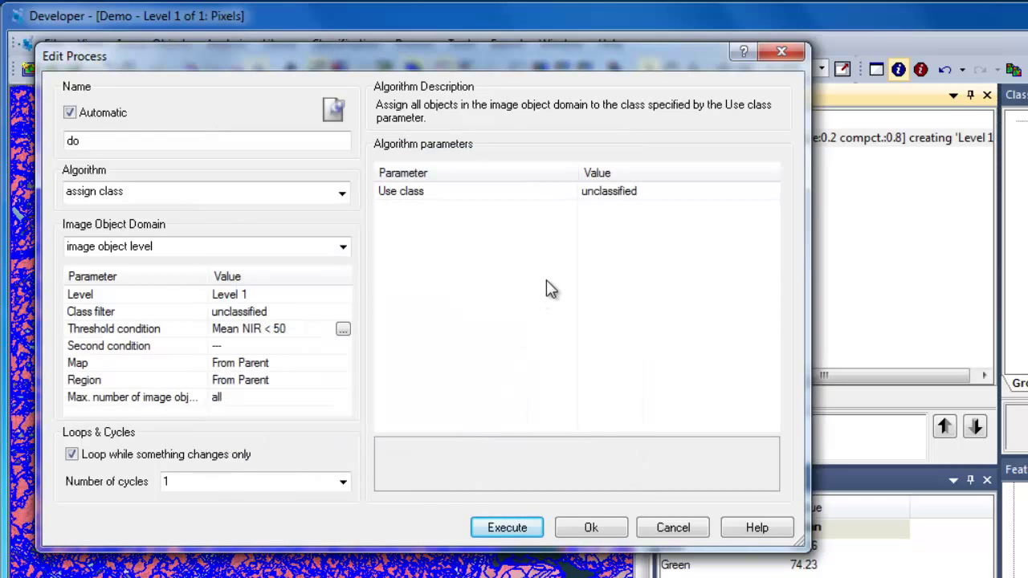
left_click(653, 191)
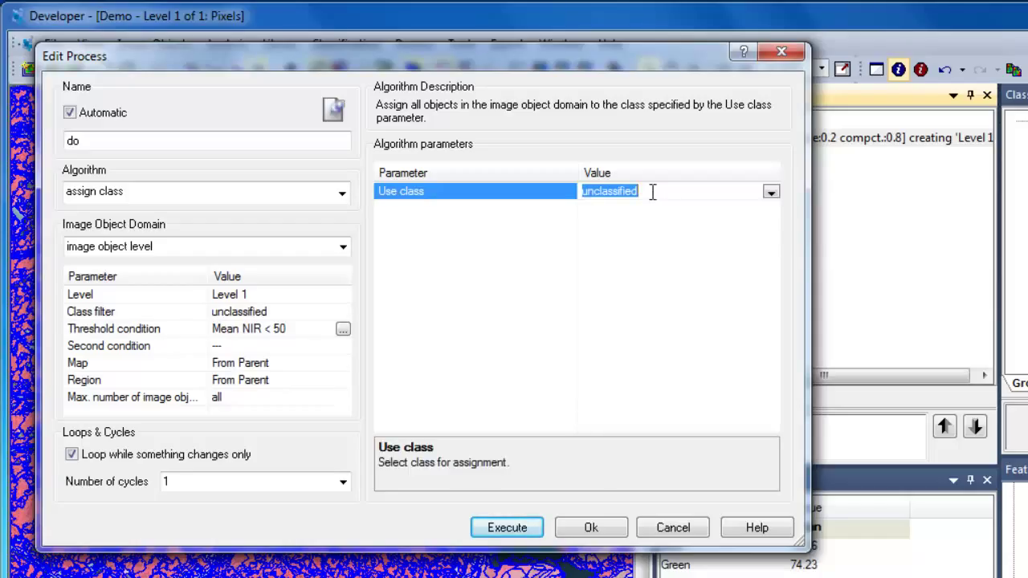
- Create a new blue Water class as the assigned class and add the process to the tree
type("Water")
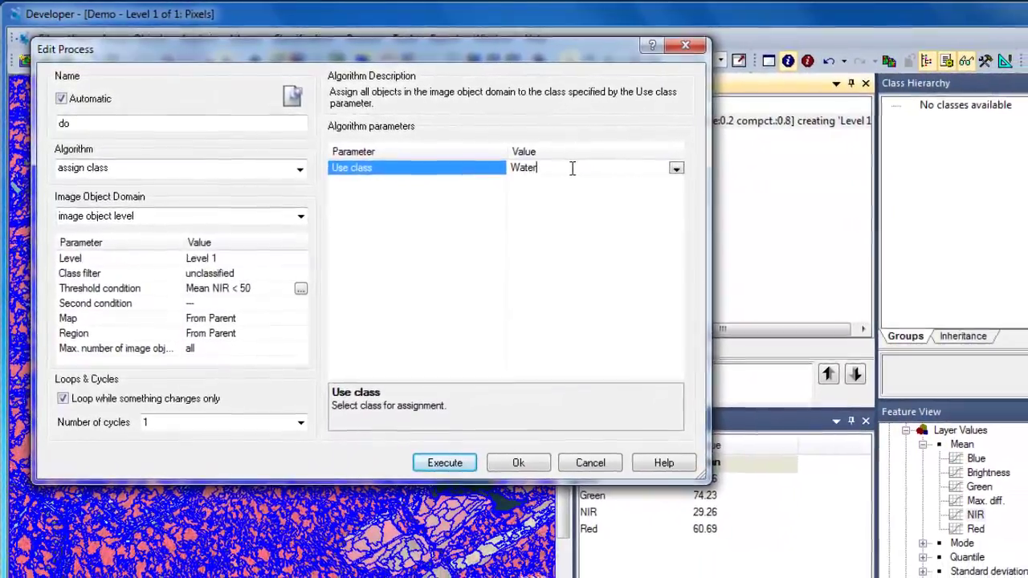
key("Return")
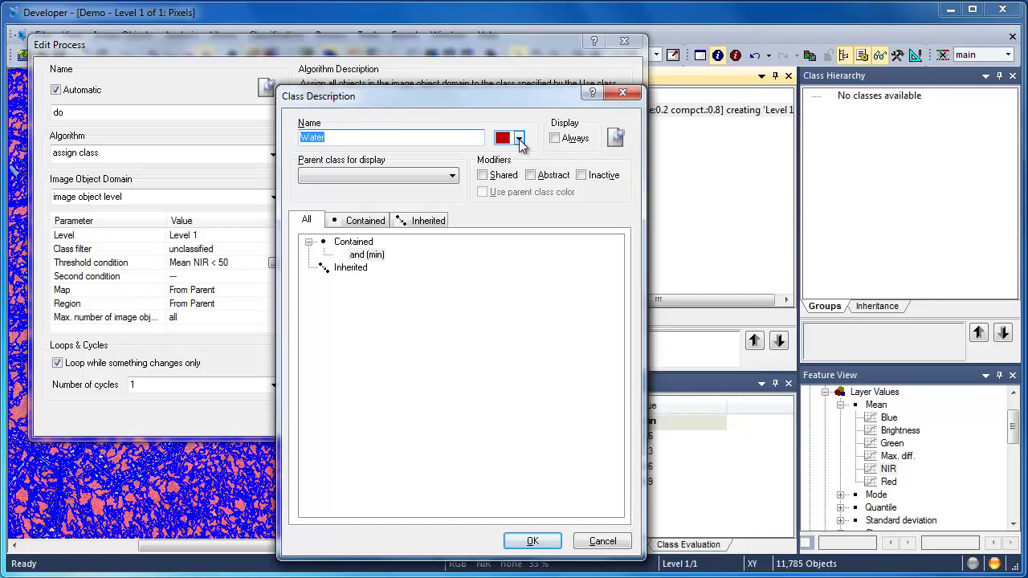
left_click(520, 139)
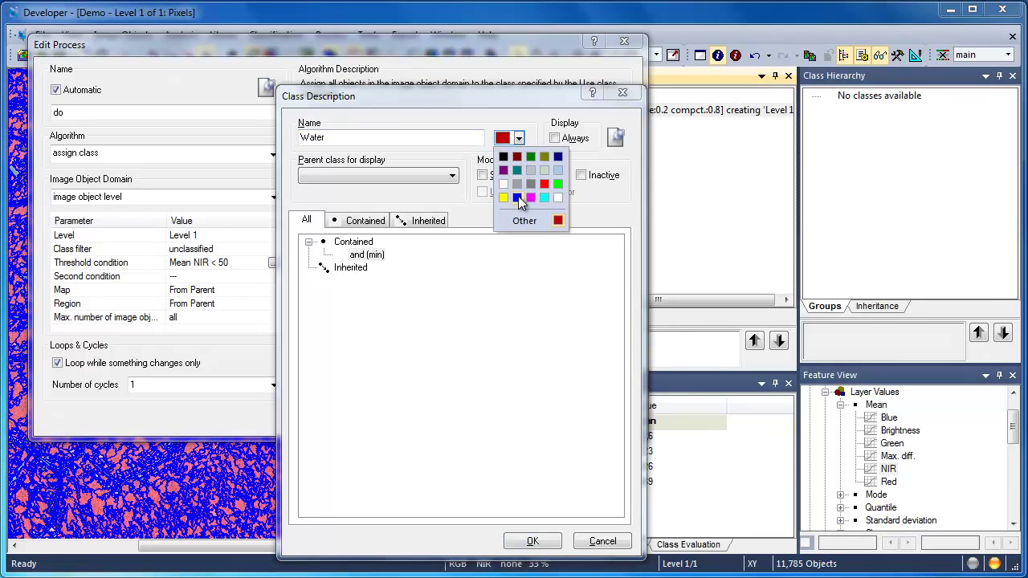
left_click(518, 198)
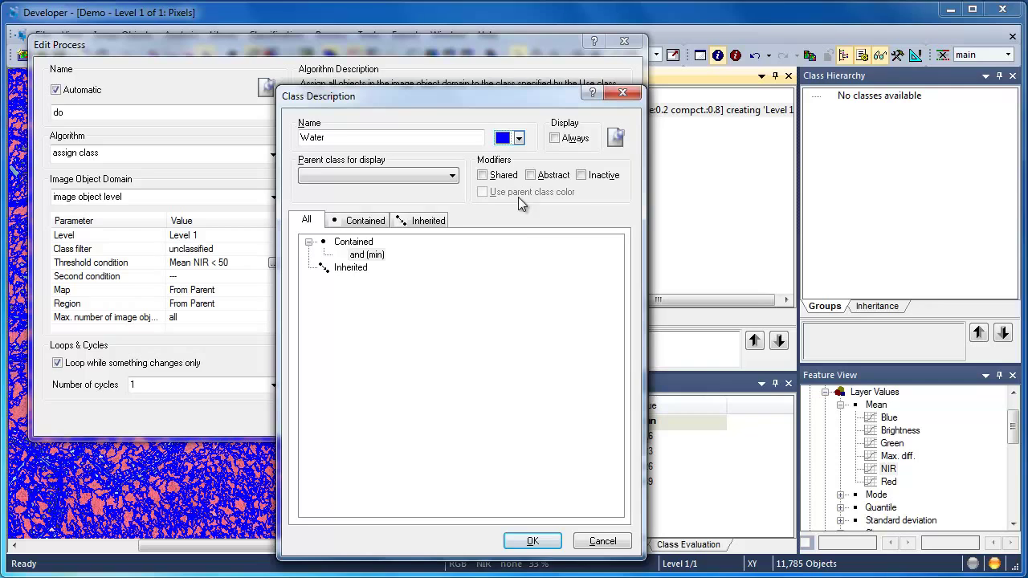
left_click(532, 540)
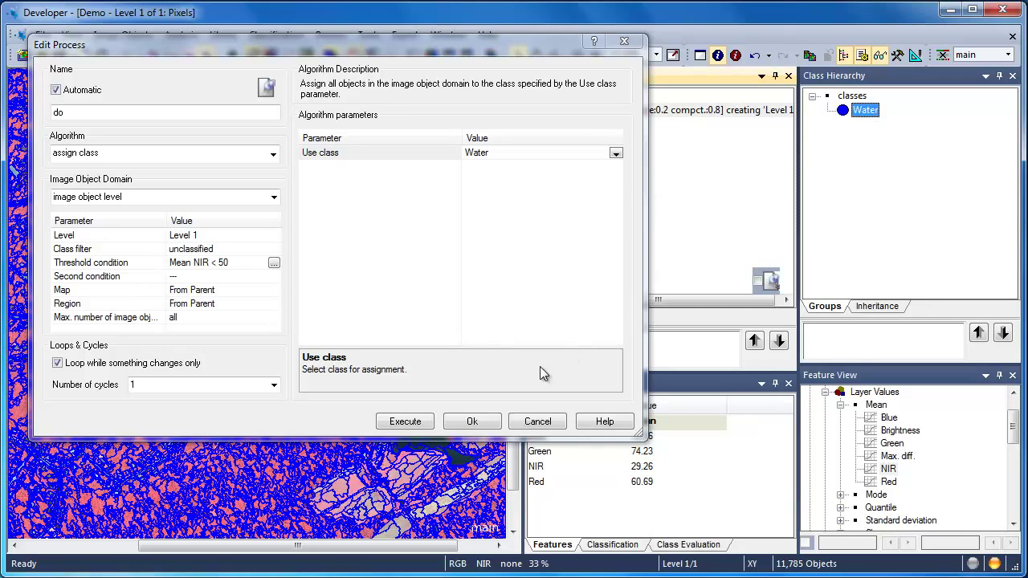
left_click(473, 422)
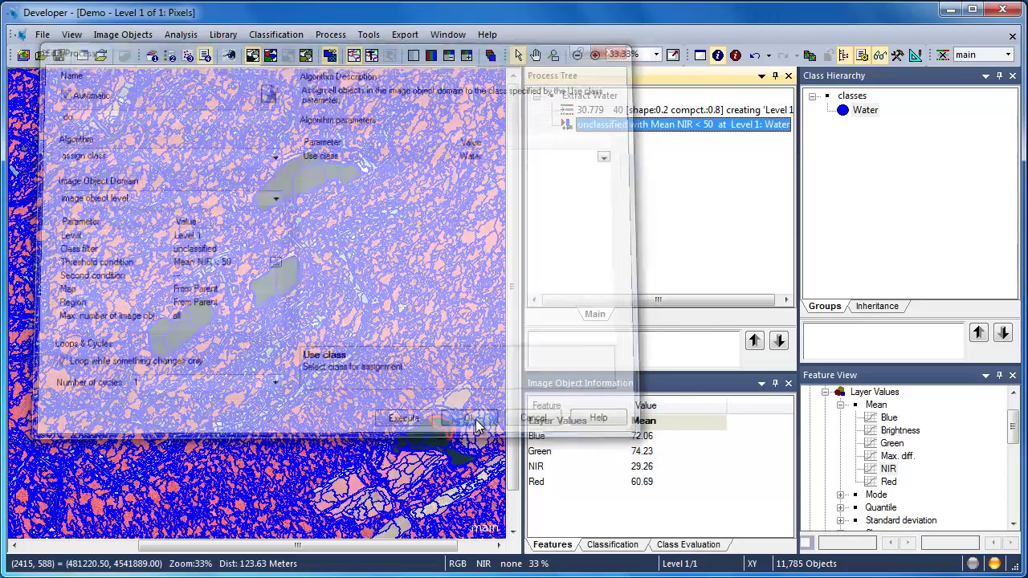
- Execute the Mean NIR < 50 process and show the classified Water objects in opaque blue
right_click(599, 134)
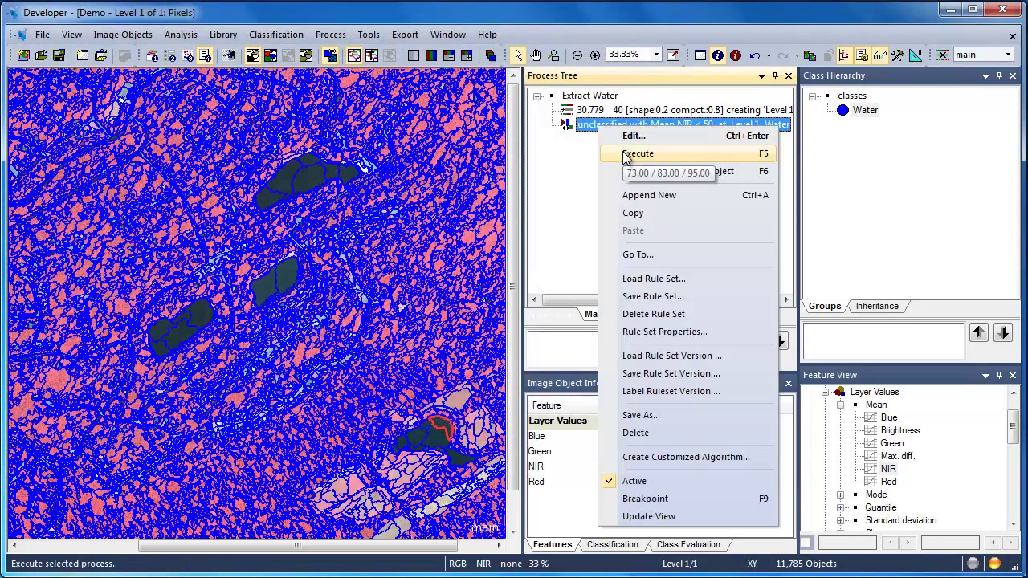
left_click(625, 155)
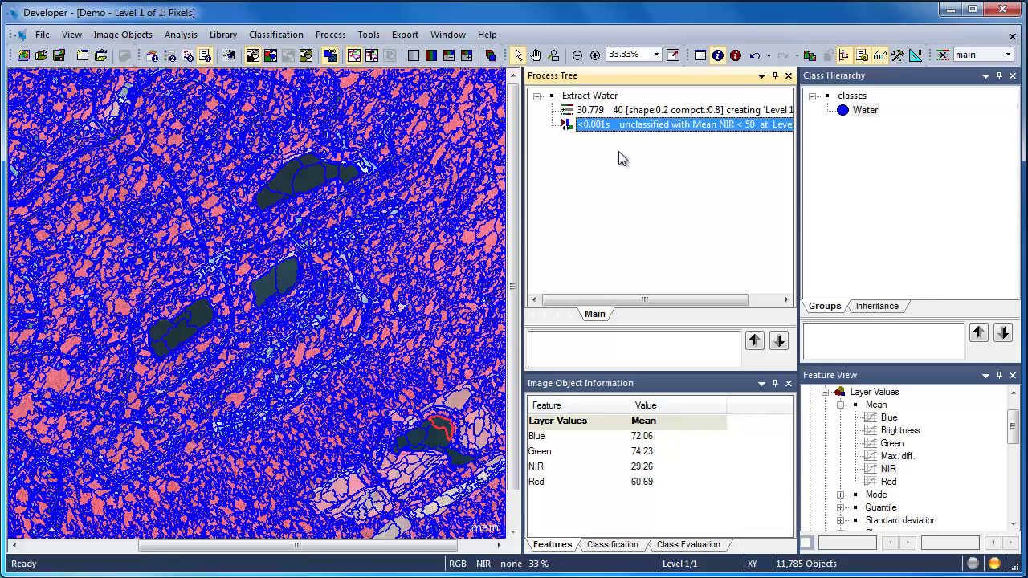
left_click(270, 56)
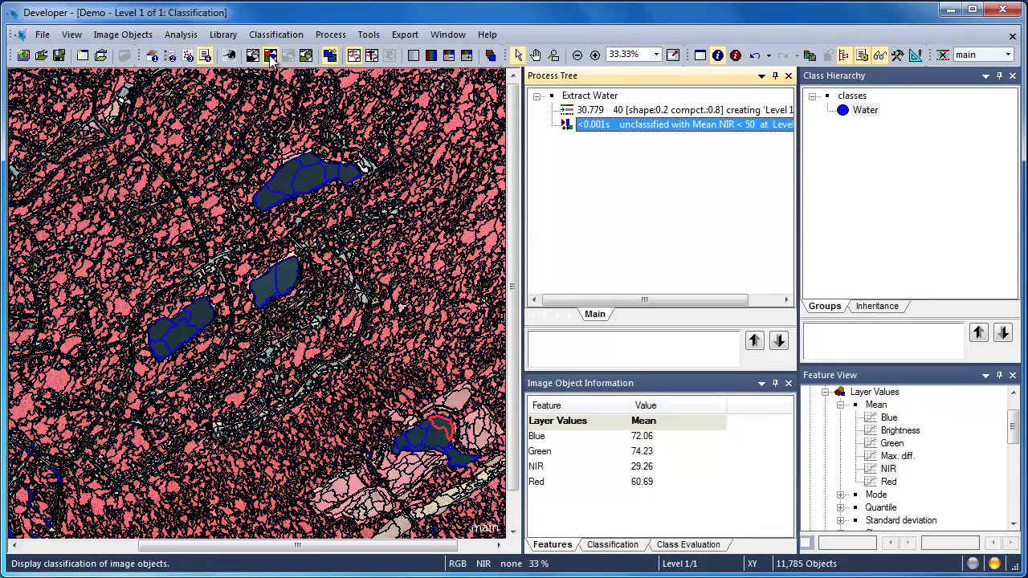
left_click(354, 58)
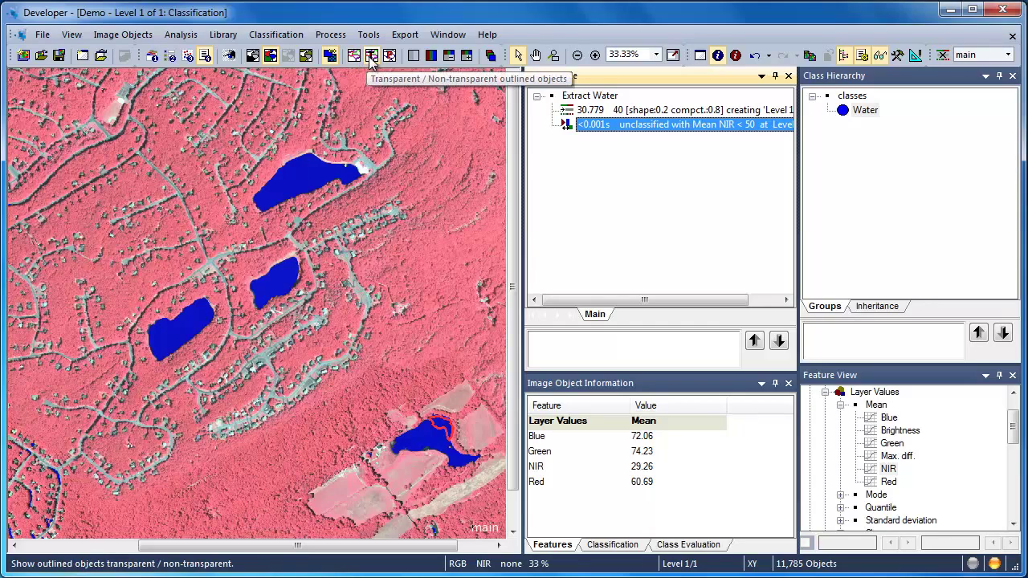
left_click(371, 57)
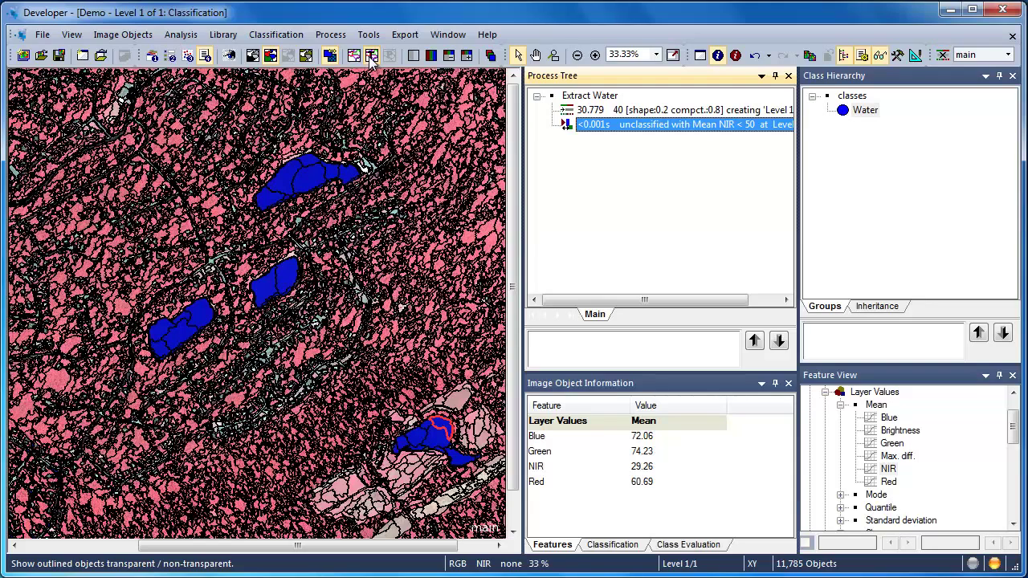
left_click(354, 58)
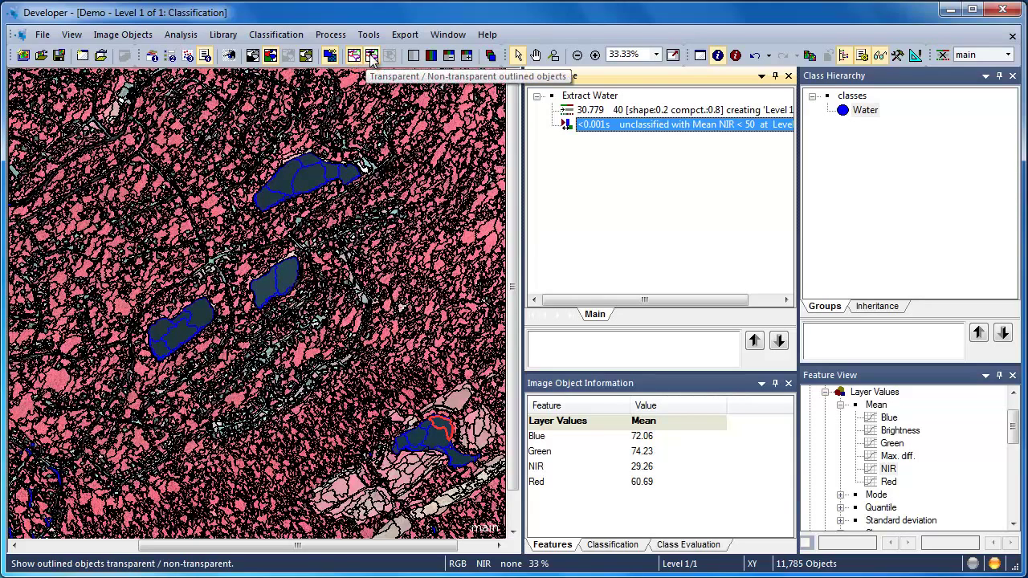
left_click(371, 57)
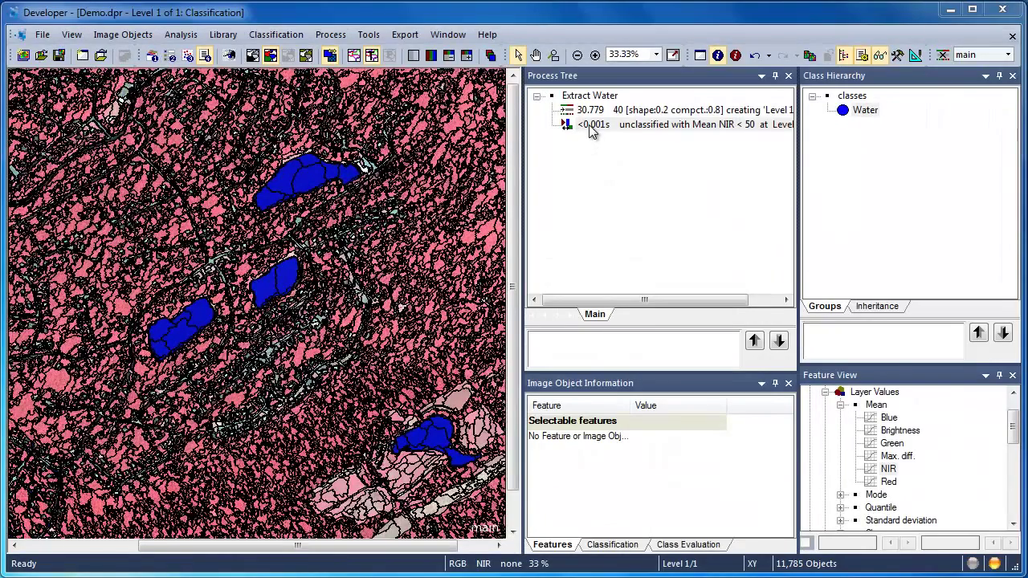
right_click(591, 129)
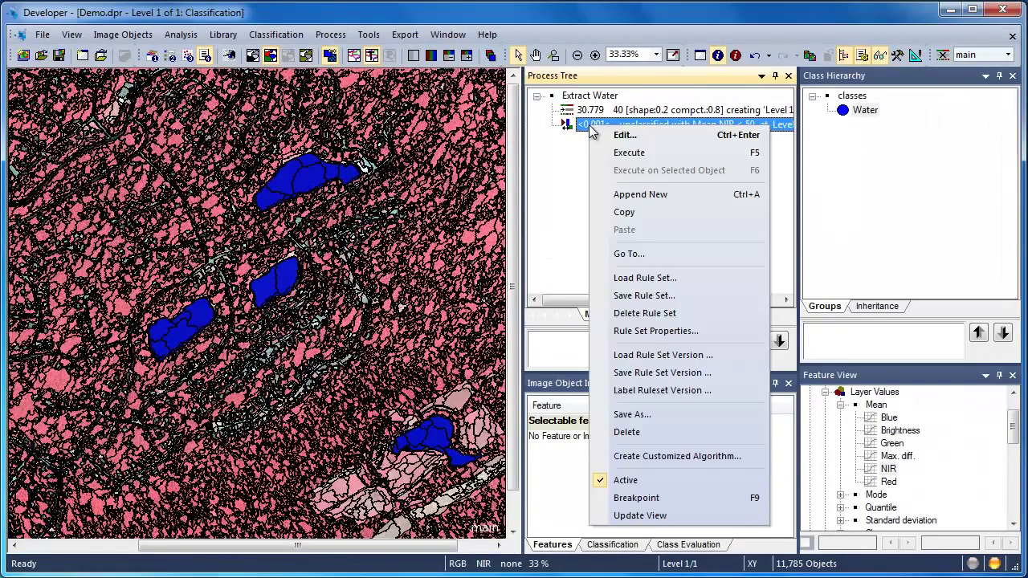
left_click(619, 155)
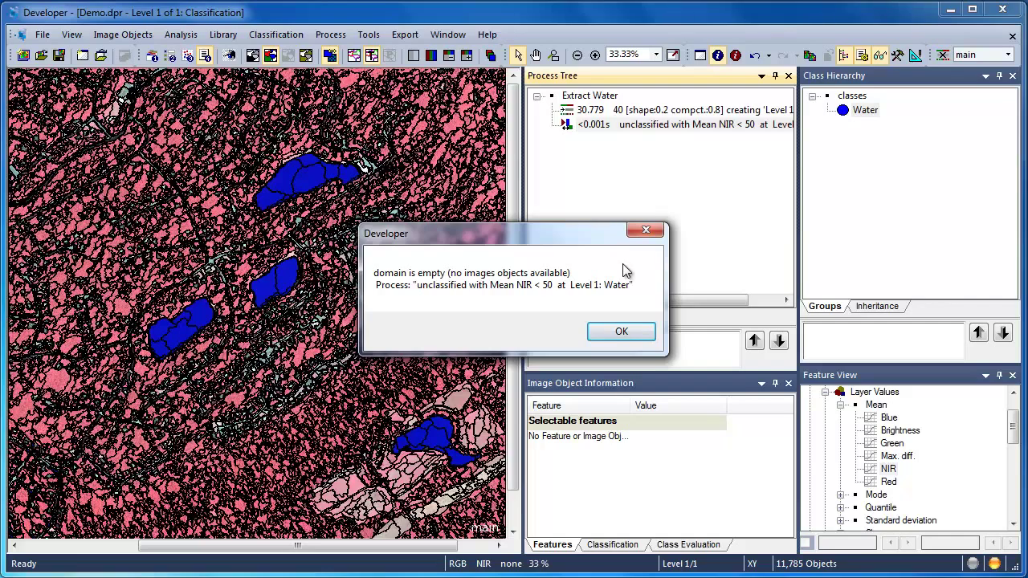
left_click(622, 332)
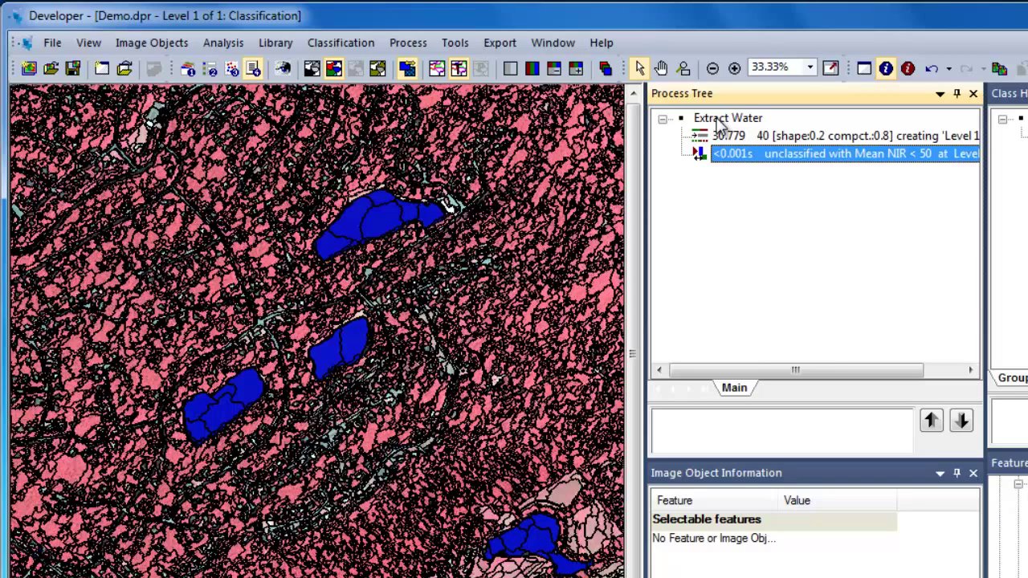
- Insert a child process under Extract Water using 'delete image object level' on Level 1
right_click(719, 119)
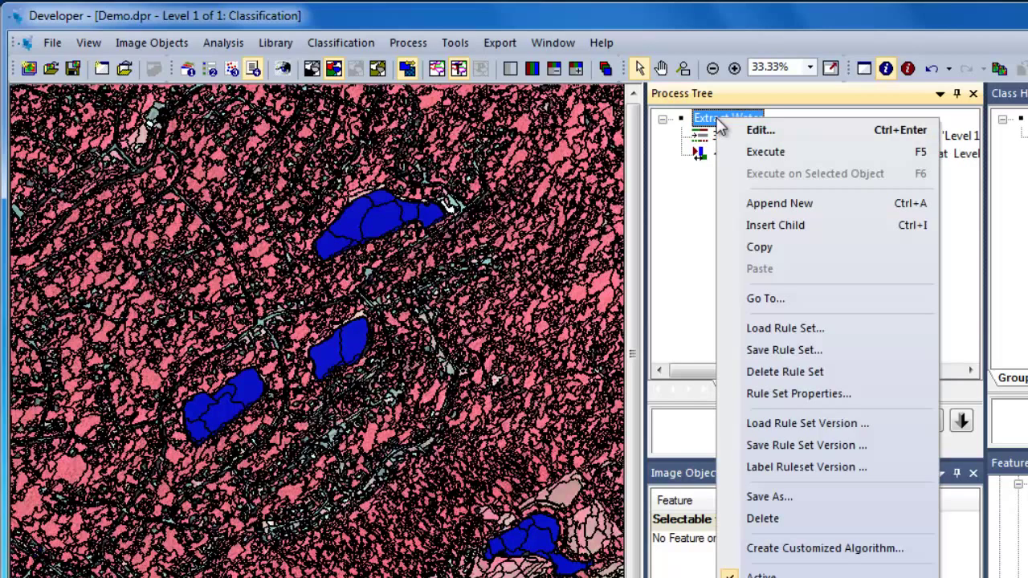
left_click(763, 225)
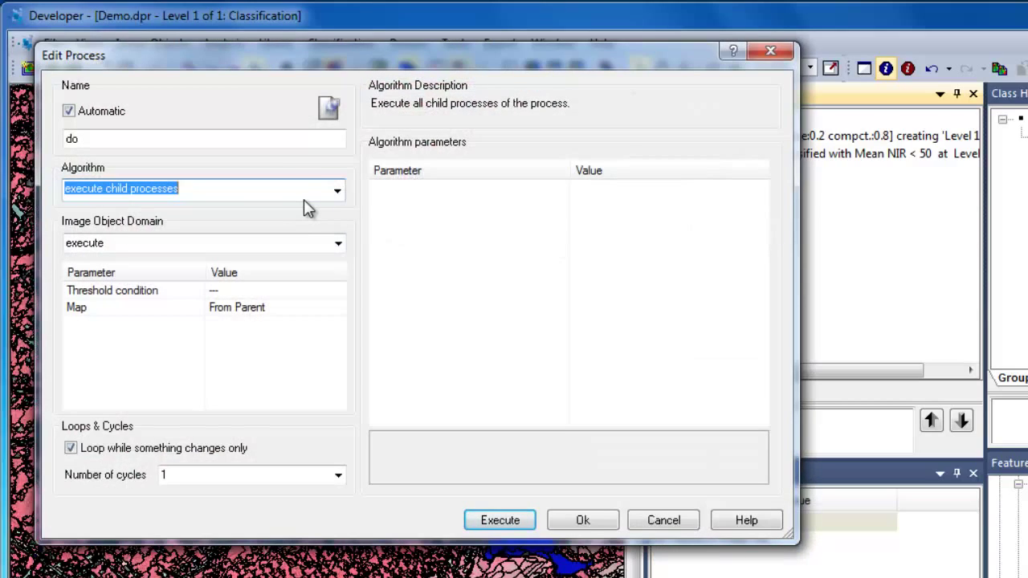
left_click(337, 191)
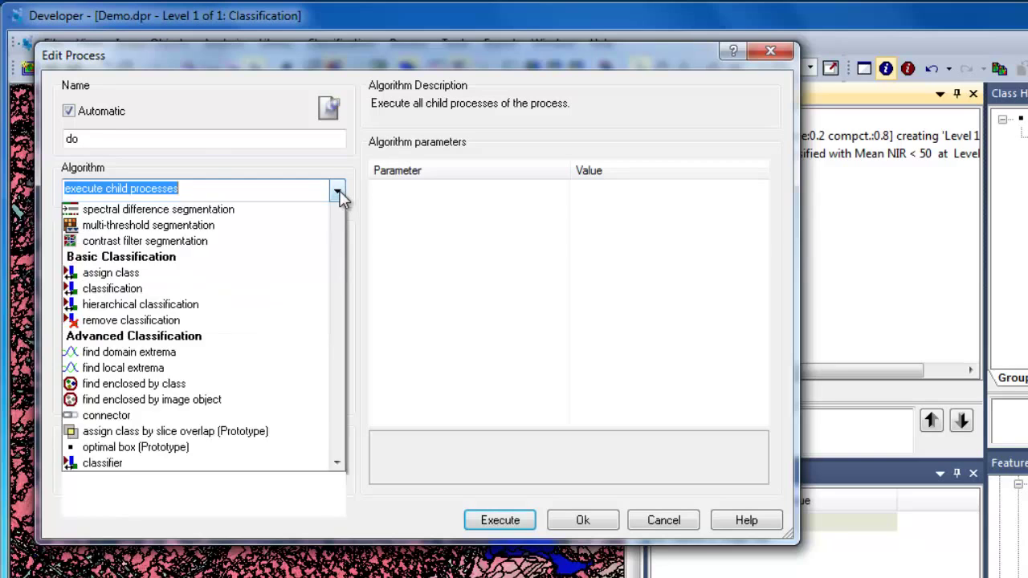
left_click_drag(337, 245, 334, 383)
left_click(260, 385)
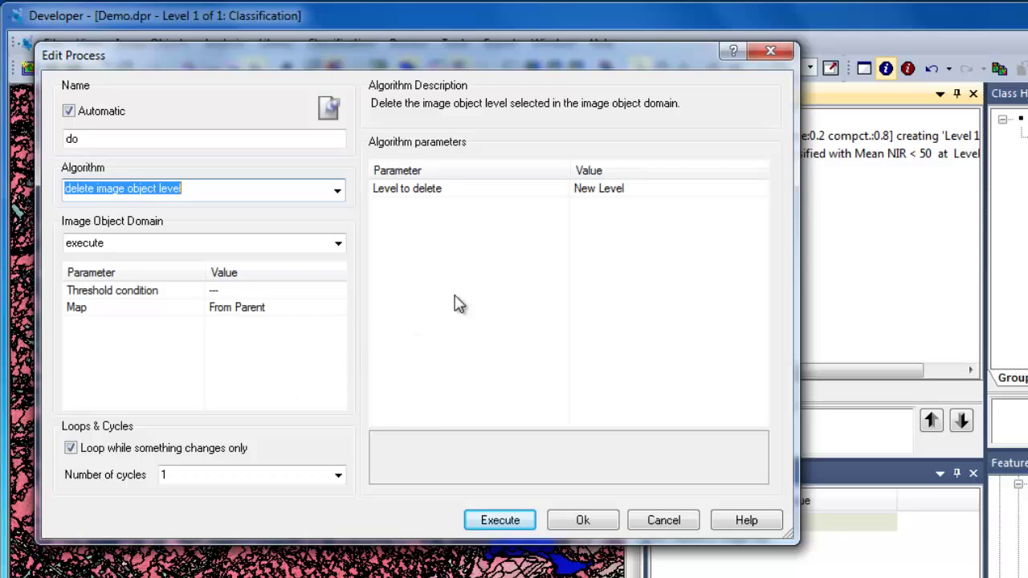
left_click(698, 190)
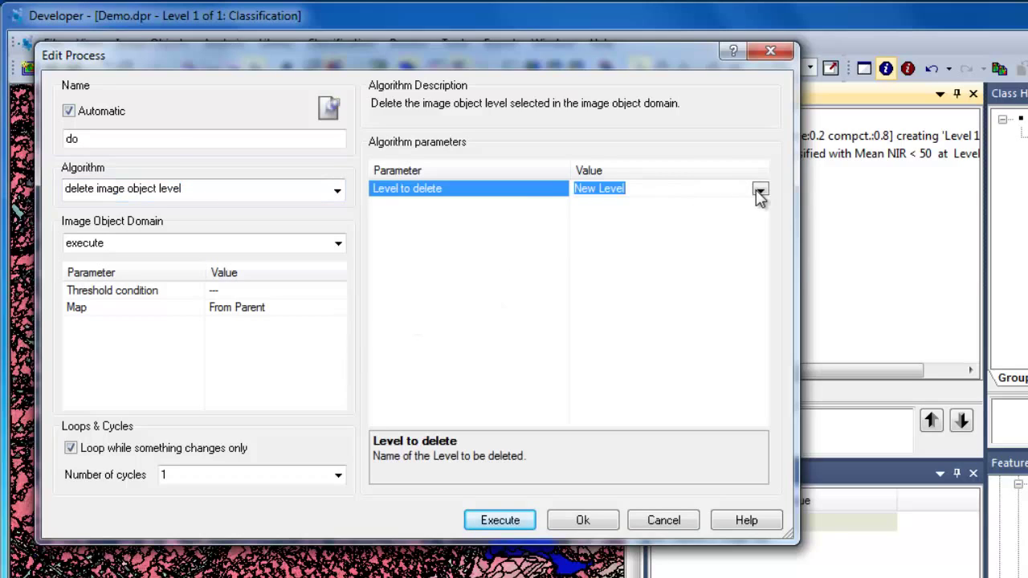
left_click(758, 189)
left_click(725, 218)
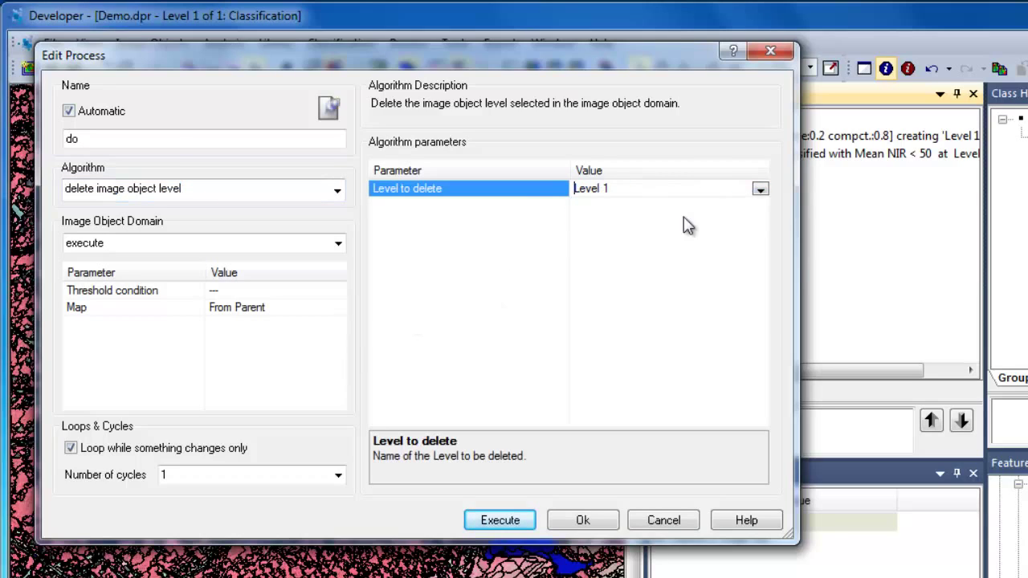
left_click(583, 521)
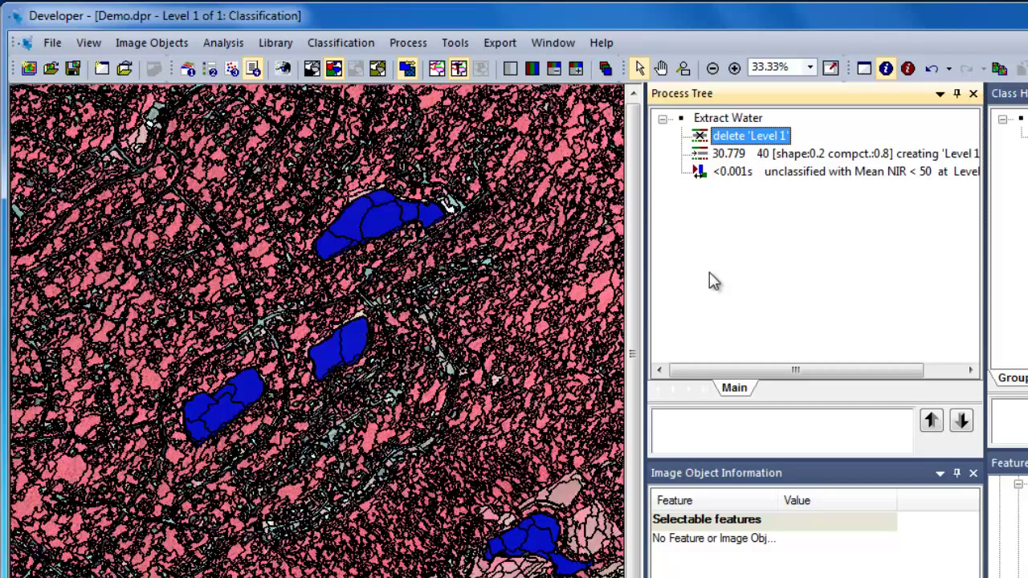
right_click(725, 119)
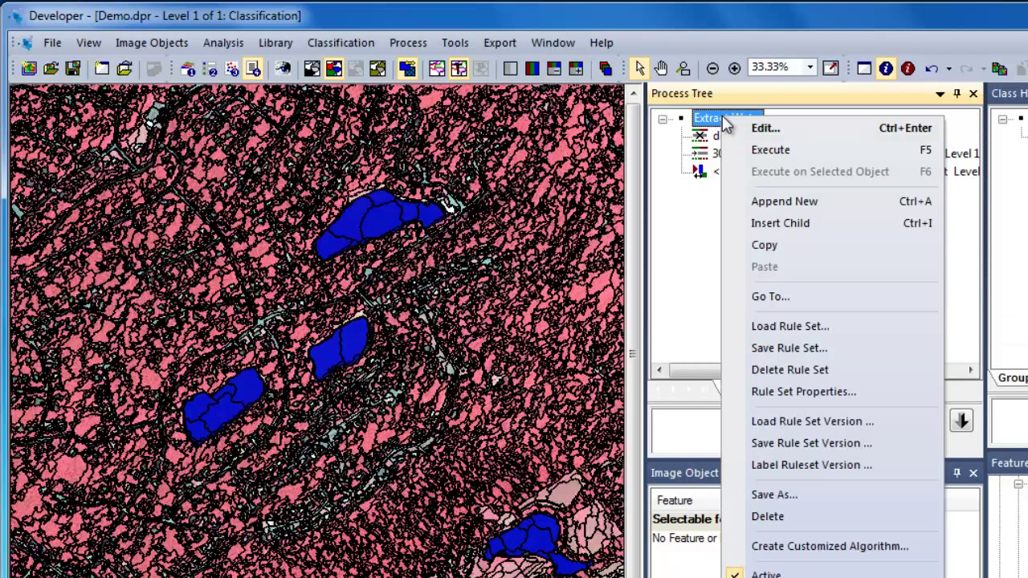
- Execute the complete Extract Water rule set
left_click(757, 149)
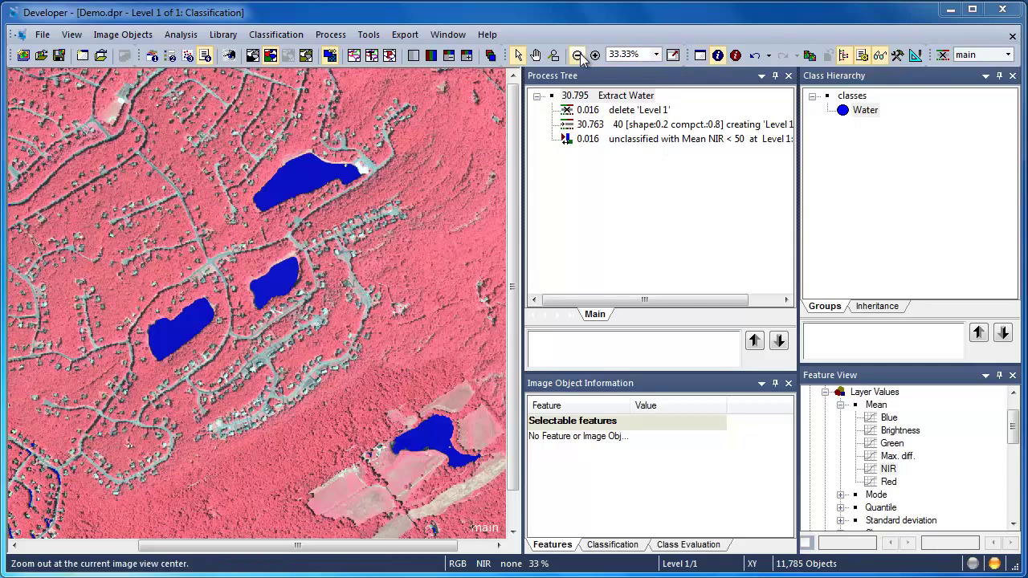
- Zoom into the roads and select small blue Water objects to check their Mean NIR values
left_click(553, 61)
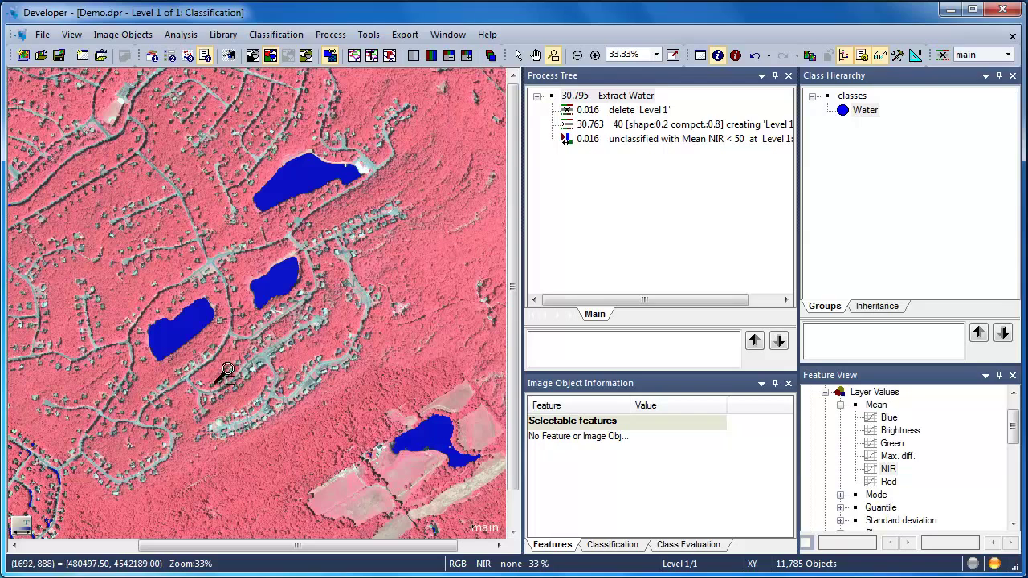
left_click_drag(21, 423, 72, 498)
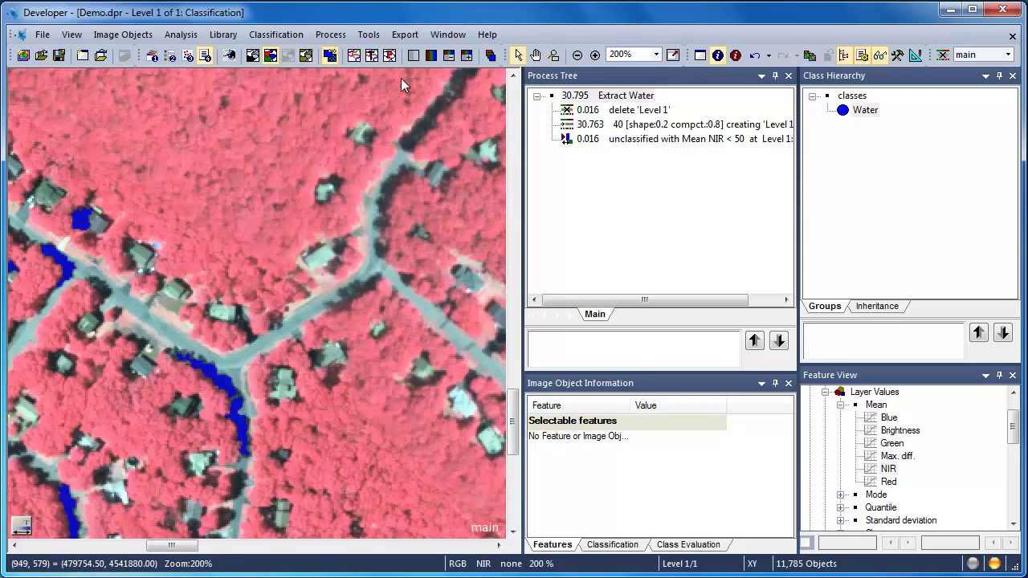
left_click(518, 56)
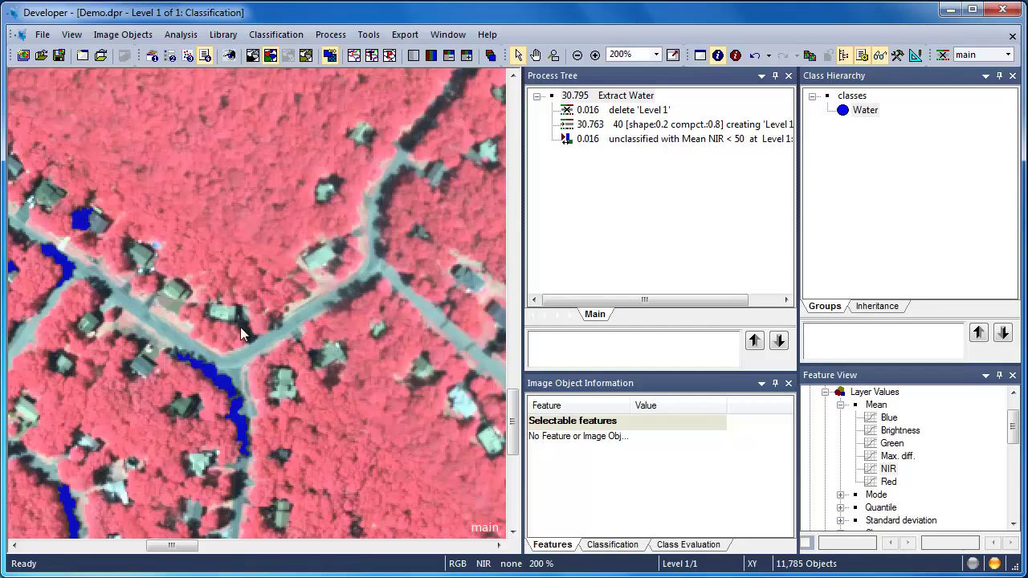
left_click(210, 378)
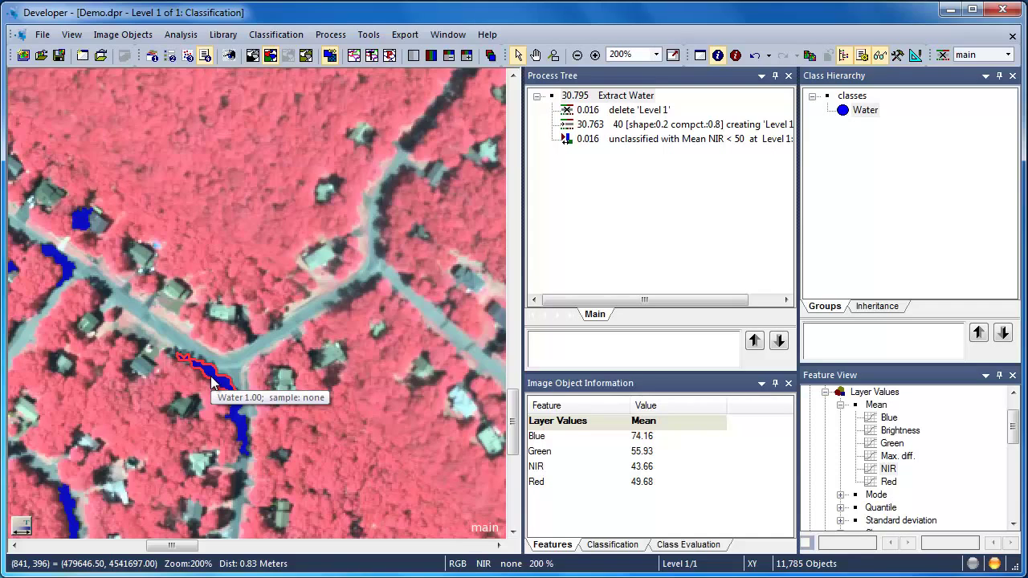
left_click(234, 416)
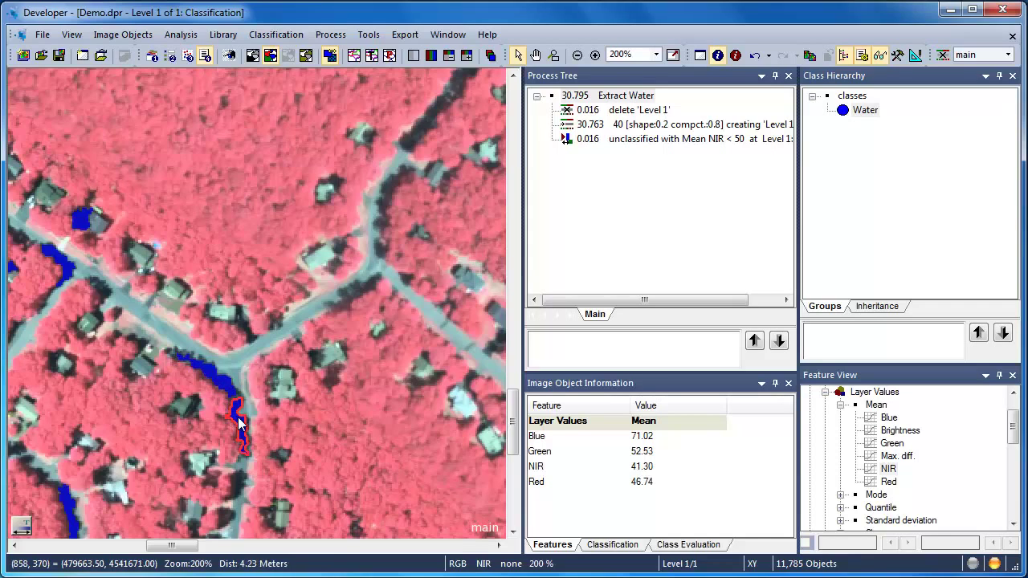
left_click(238, 420)
left_click(238, 423)
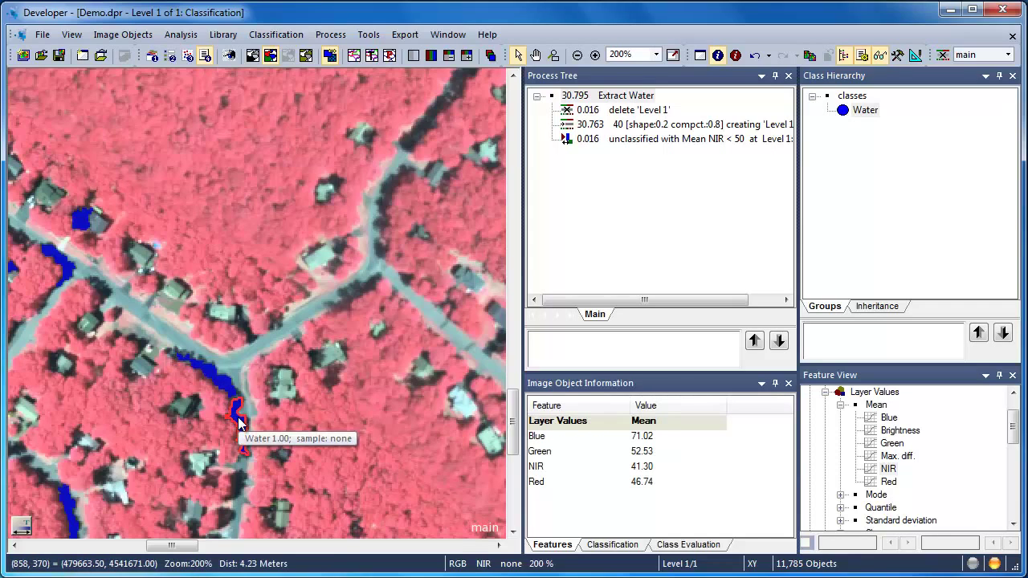
left_click(55, 263)
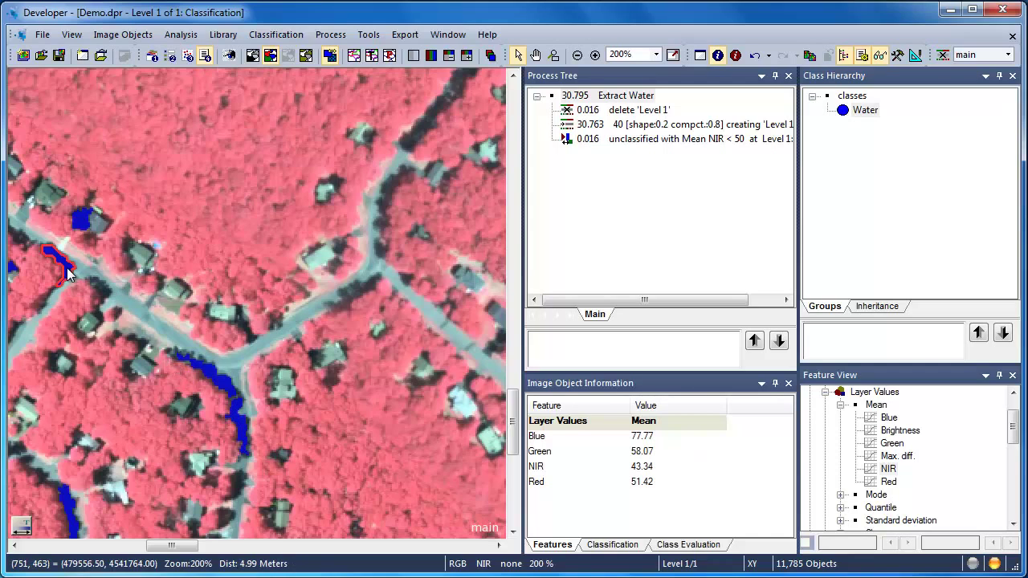
left_click(79, 218)
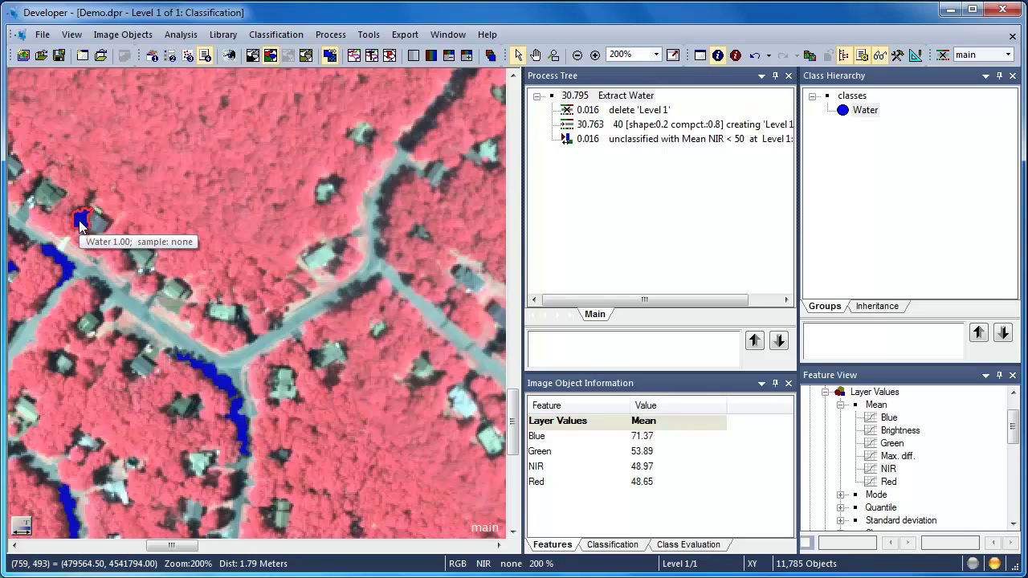
right_click(736, 454)
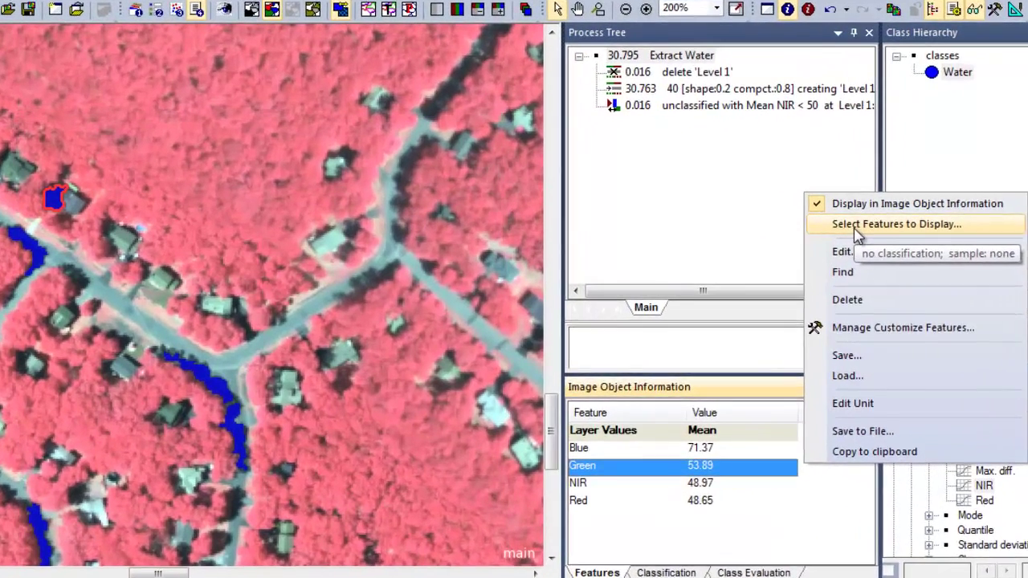
- Add Object features > Geometry > Extent > Area (Pxl) to the displayed features
left_click(811, 242)
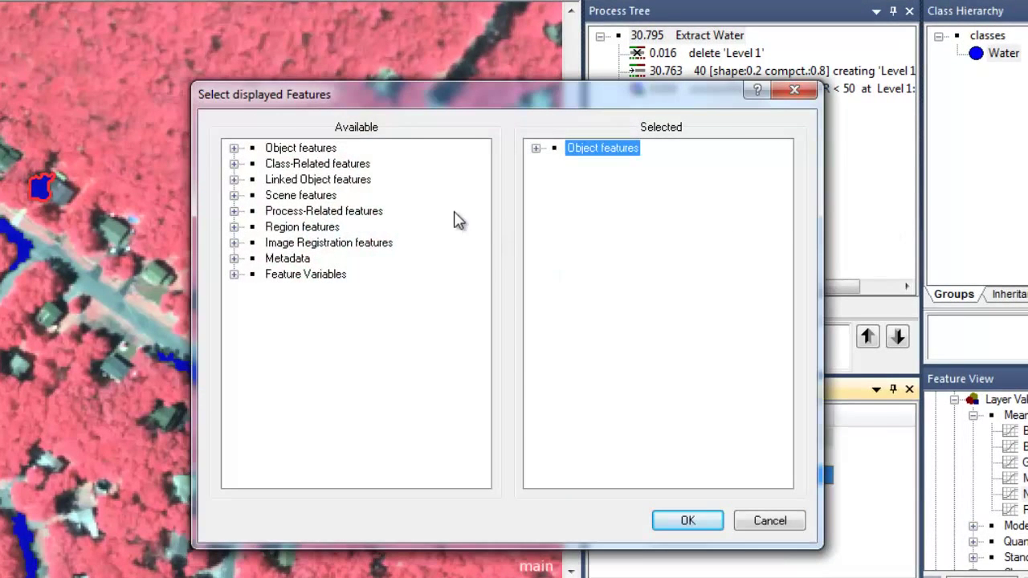
left_click(233, 148)
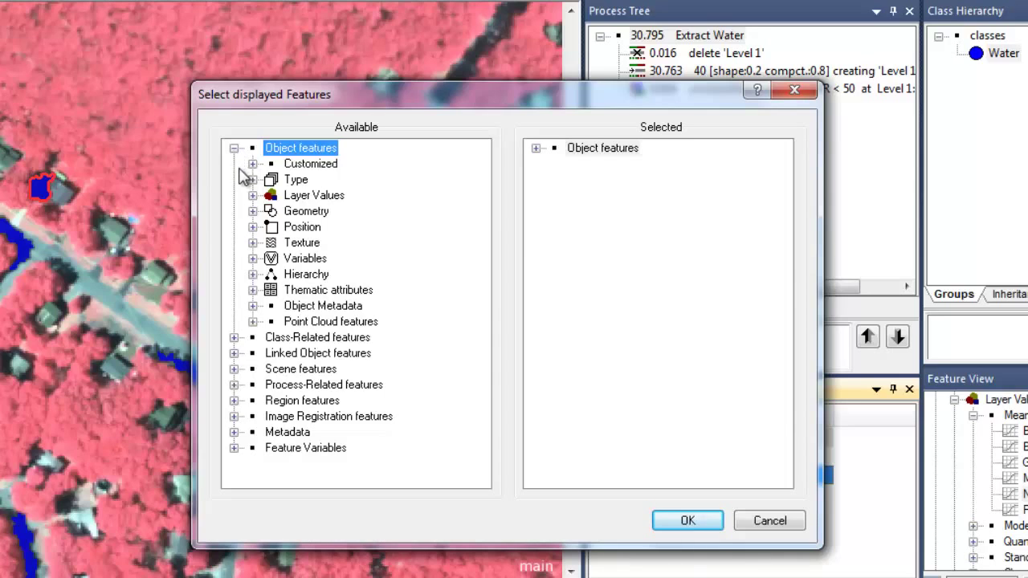
left_click(252, 212)
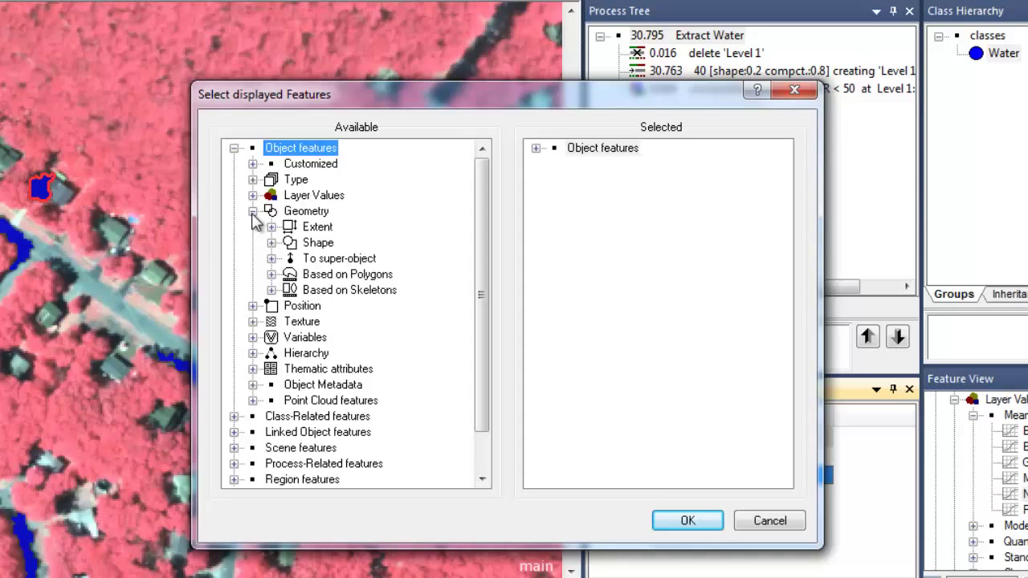
left_click(271, 228)
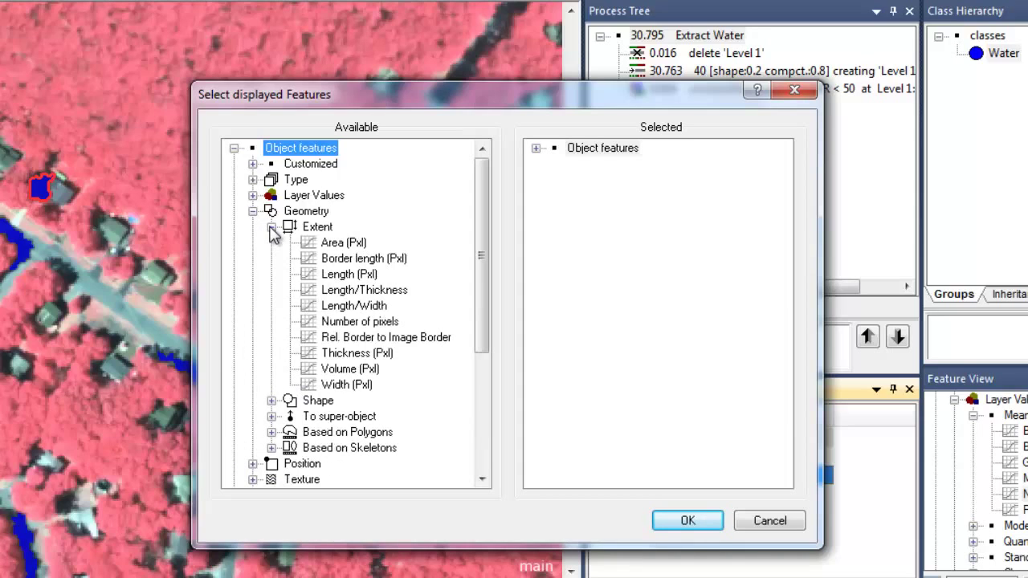
double_click(329, 245)
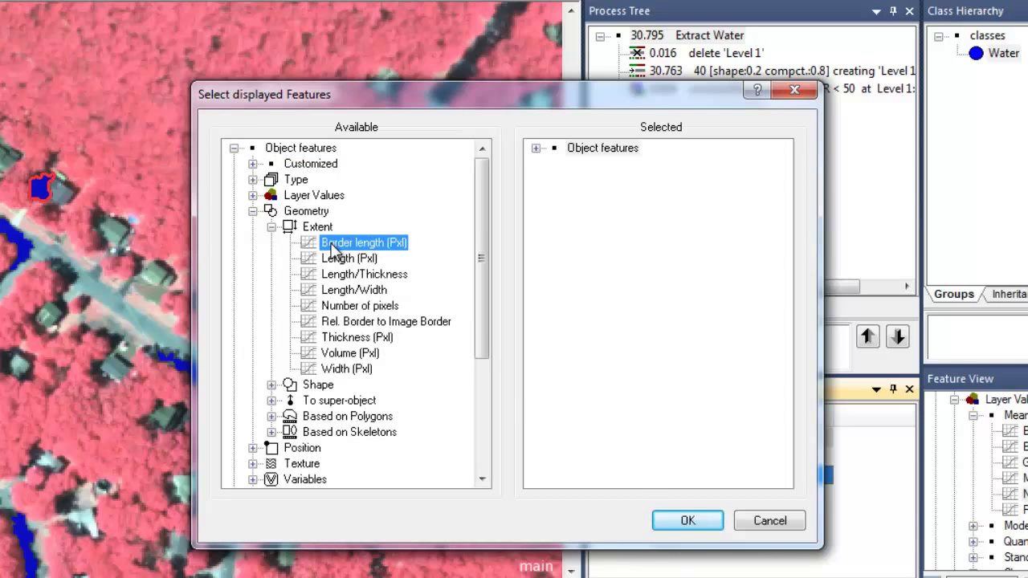
left_click(678, 520)
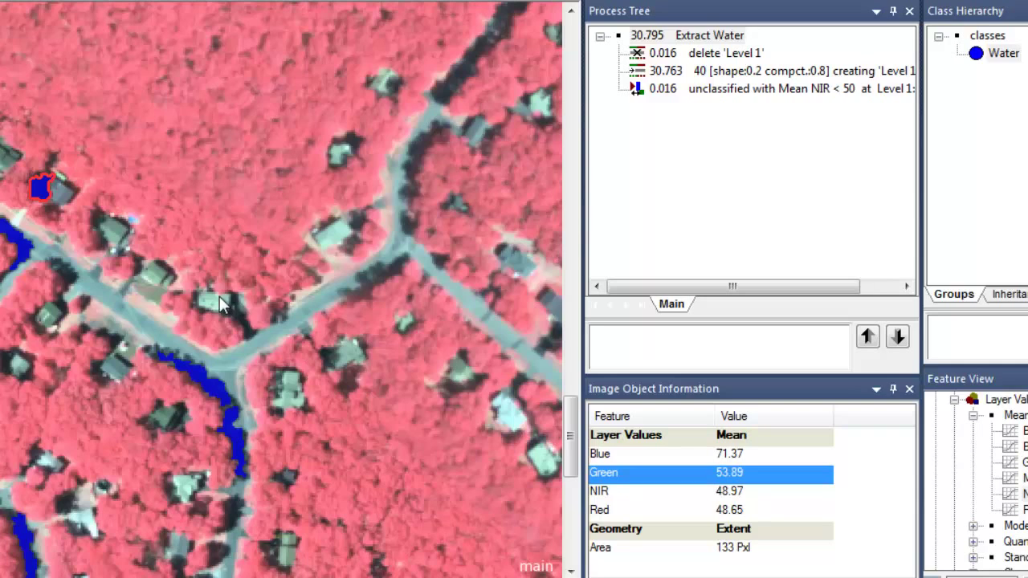
- Check Water object areas, turn on transparent outlines, and zoom in on the three ponds
left_click(204, 385)
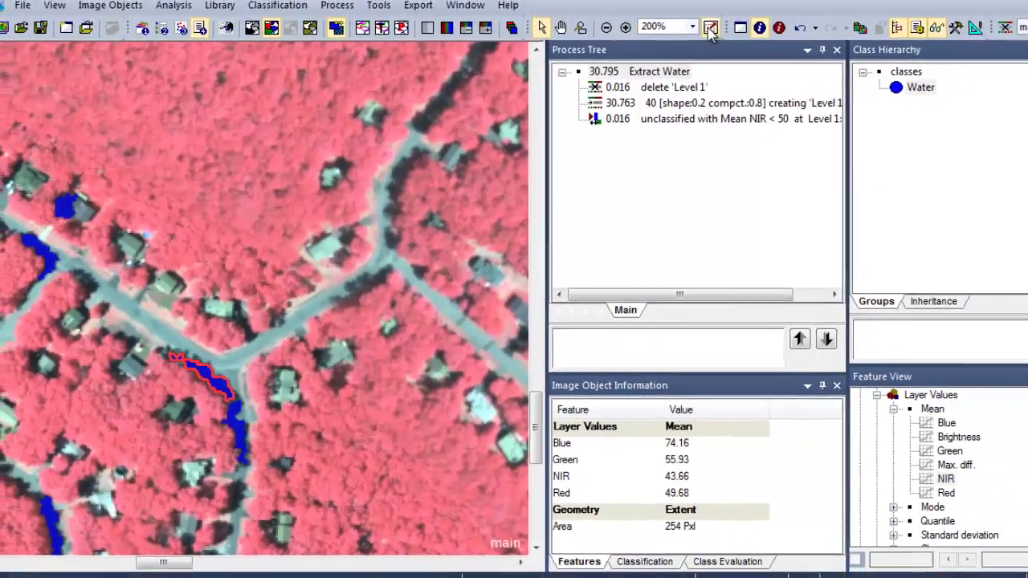
left_click(711, 26)
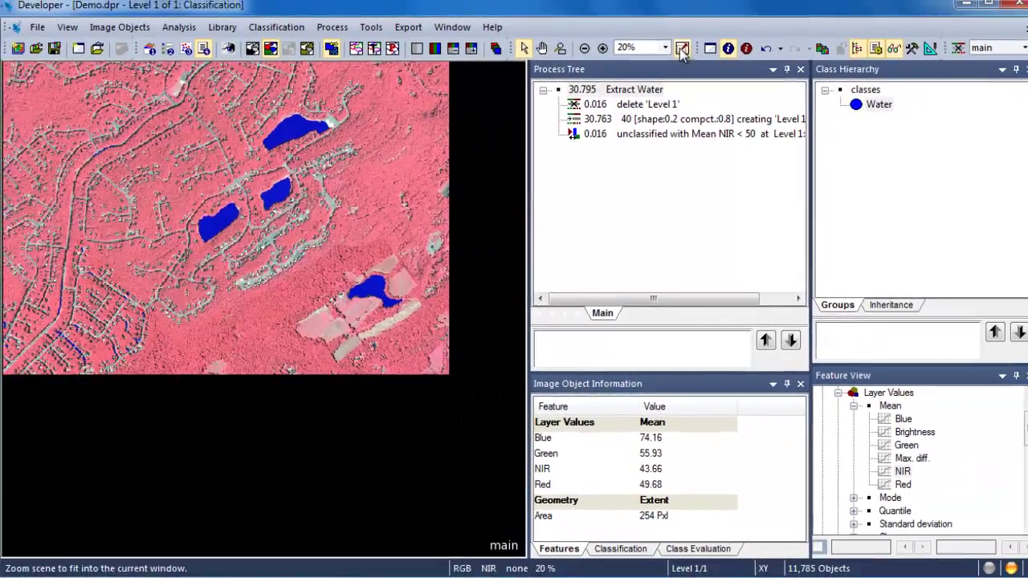
left_click(299, 138)
left_click(274, 147)
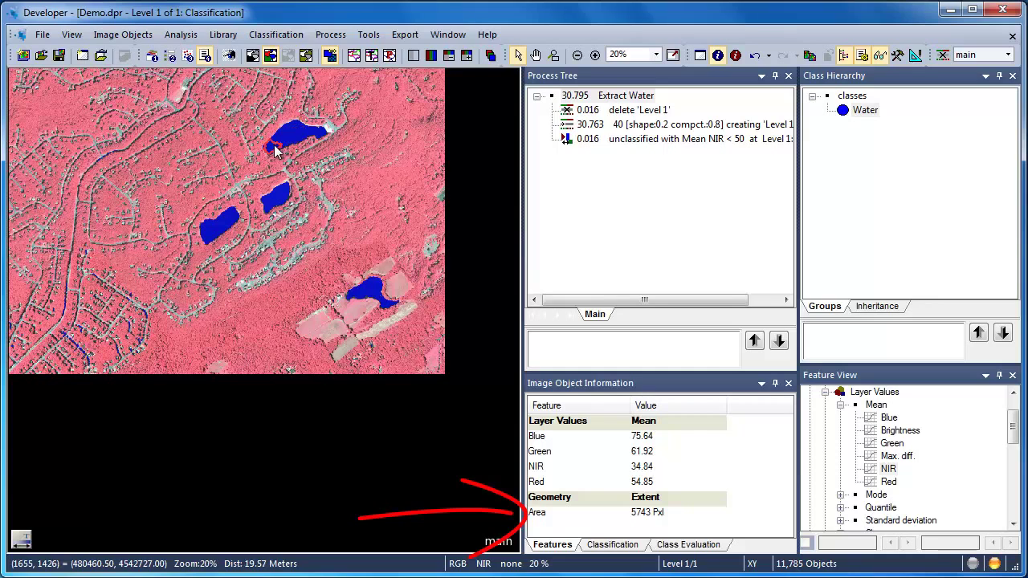
left_click(371, 56)
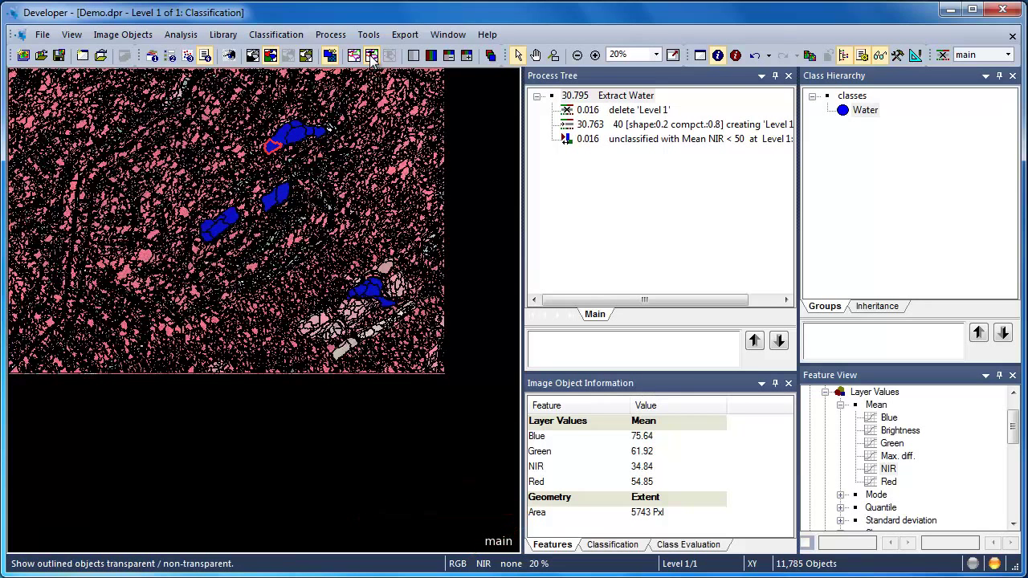
left_click(554, 55)
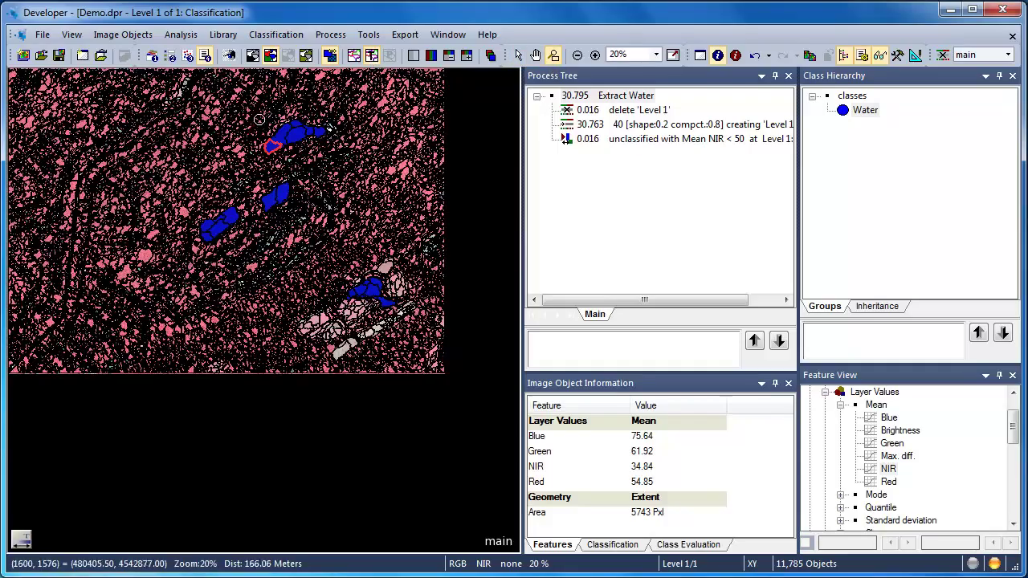
left_click_drag(195, 112, 342, 260)
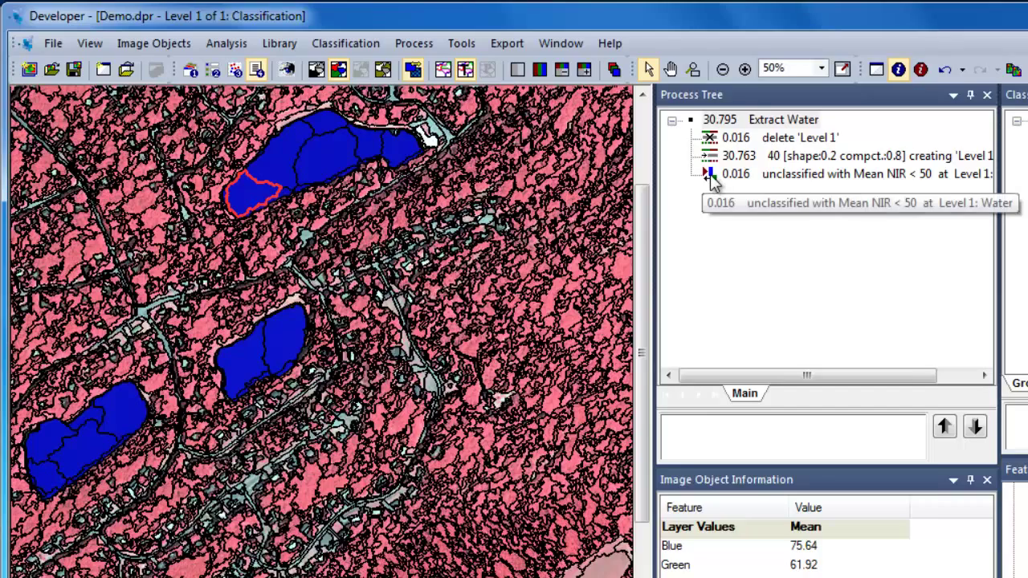
- Append a merge region process on Level 1 with the class filter set to Water
right_click(566, 141)
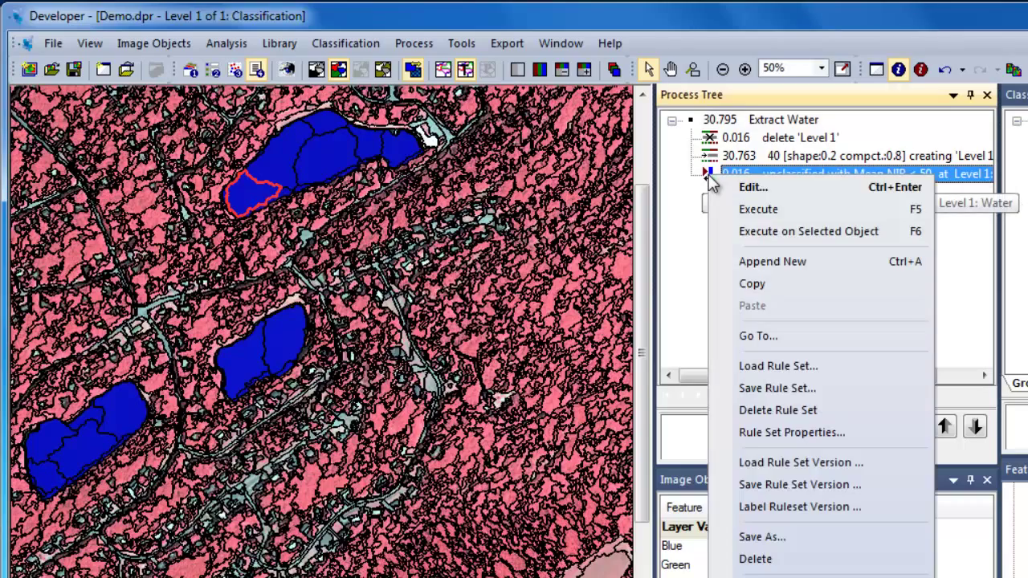
left_click(753, 261)
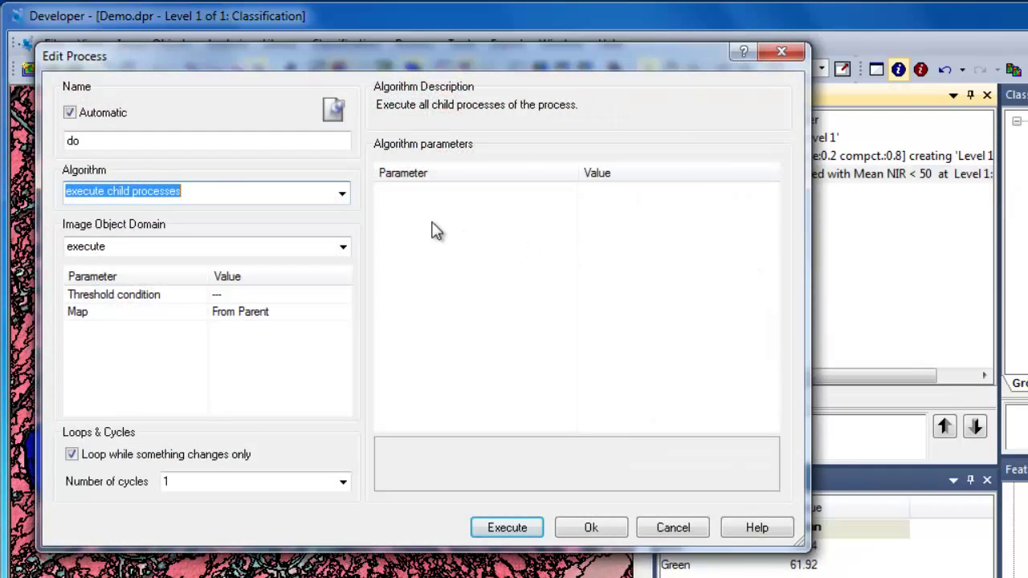
left_click(342, 193)
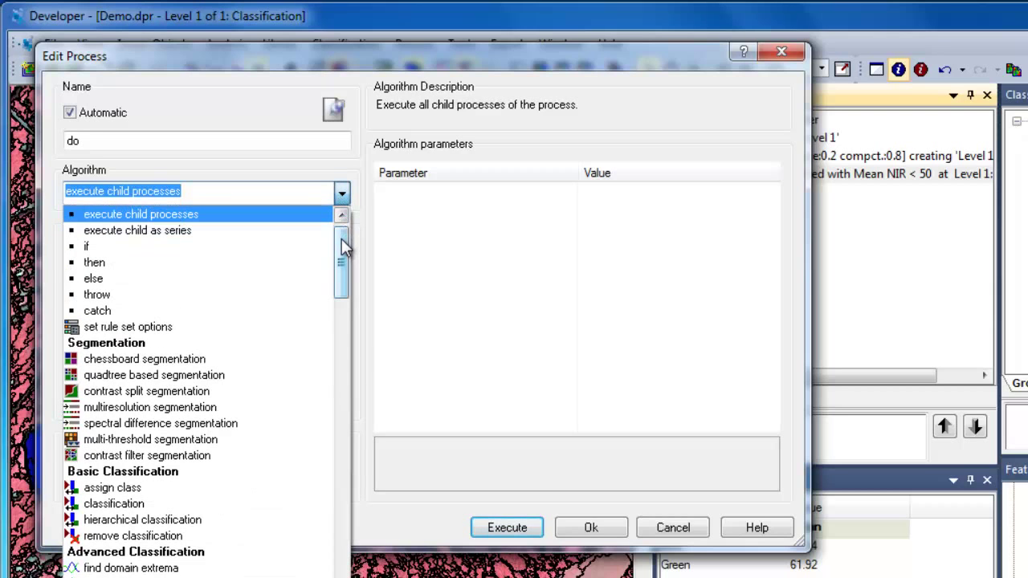
scroll(211, 319, "down", 10)
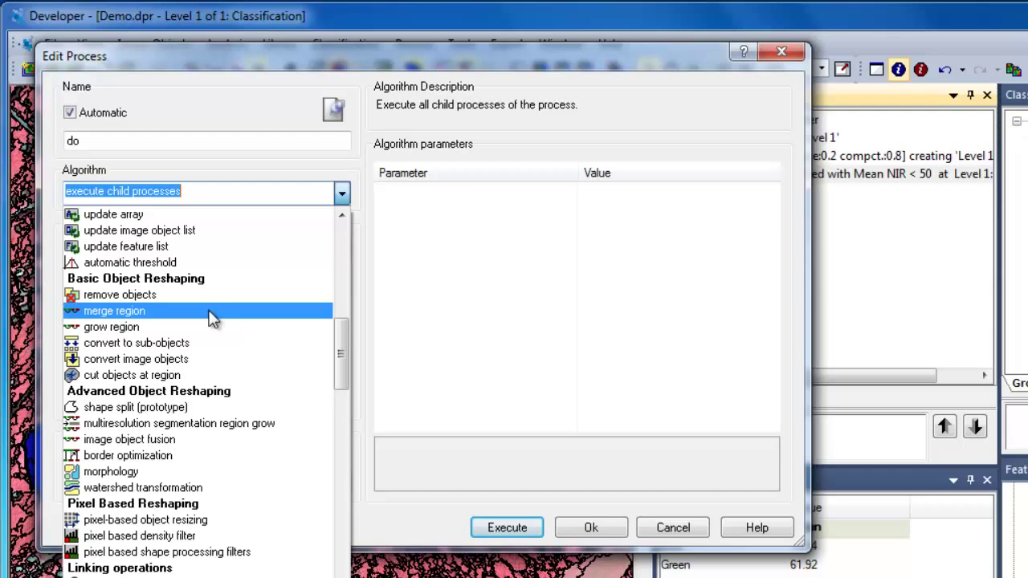
left_click(211, 311)
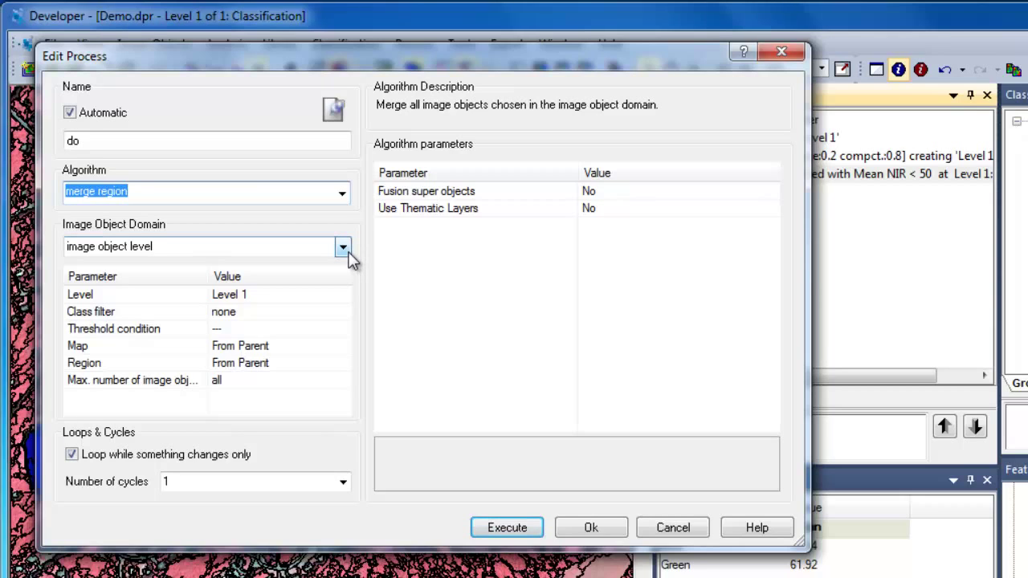
left_click(339, 312)
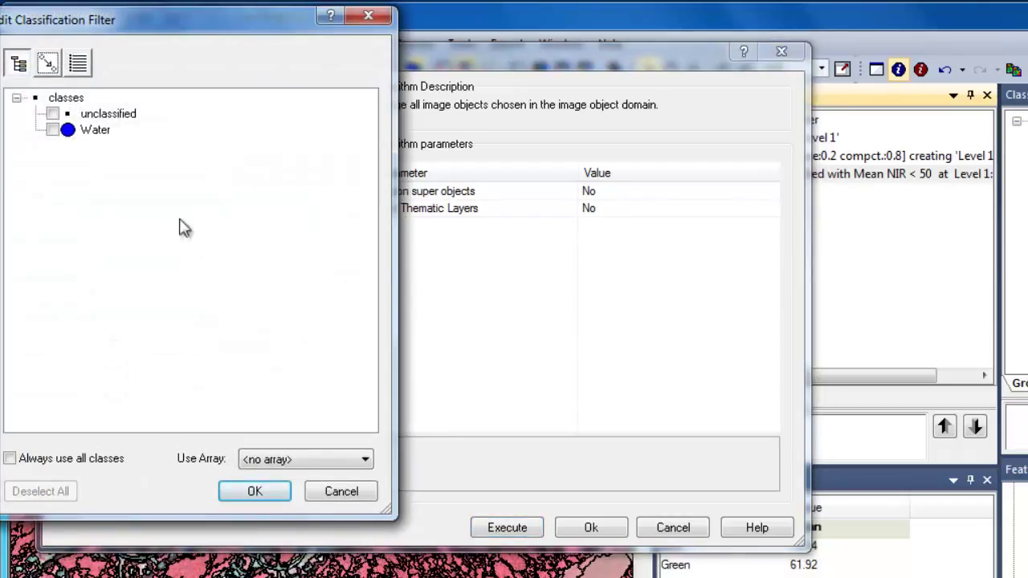
left_click(92, 137)
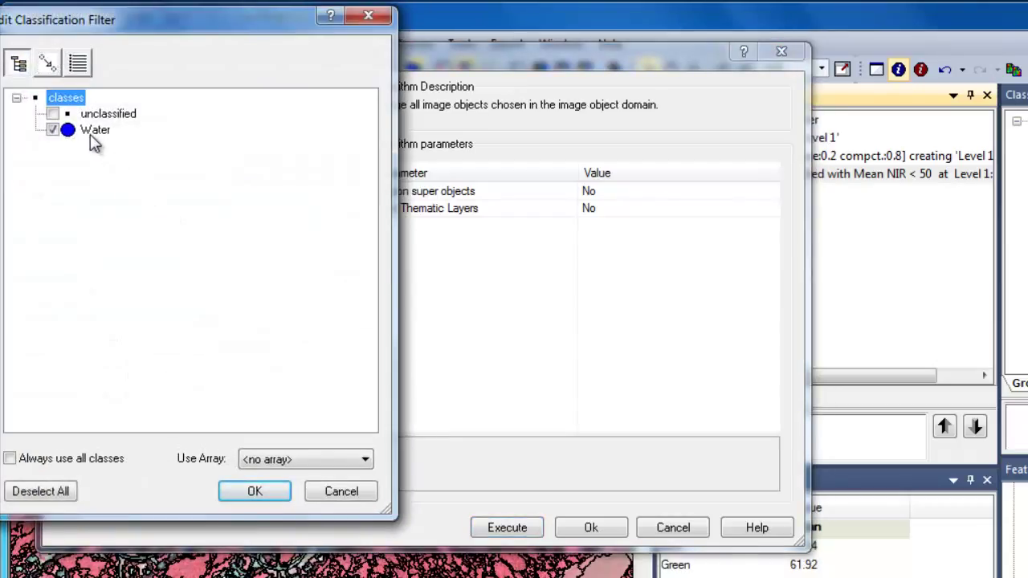
left_click(231, 487)
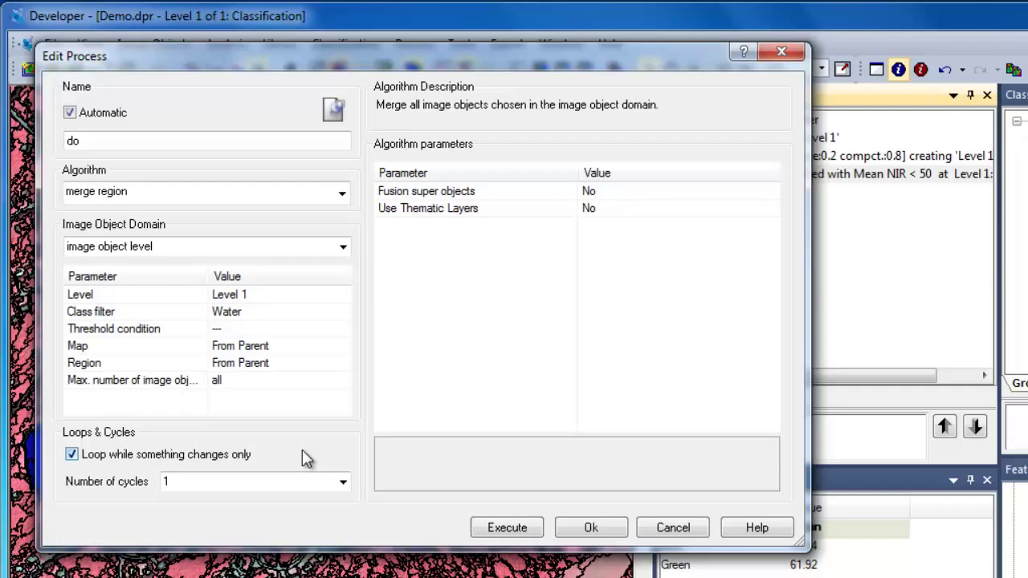
left_click(591, 528)
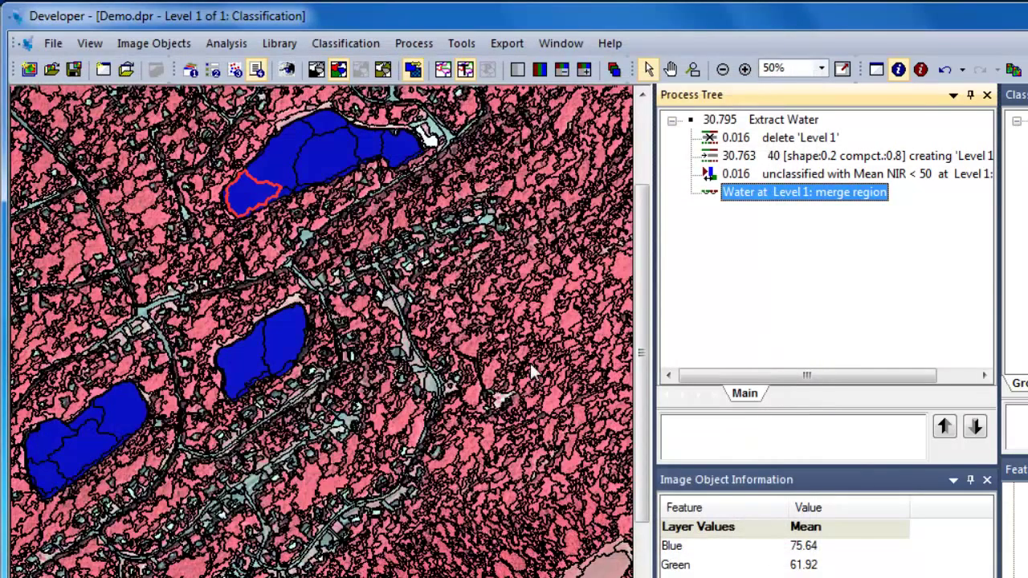
- Inspect pieces of the middle pond, then execute the merge region process
left_click(275, 347)
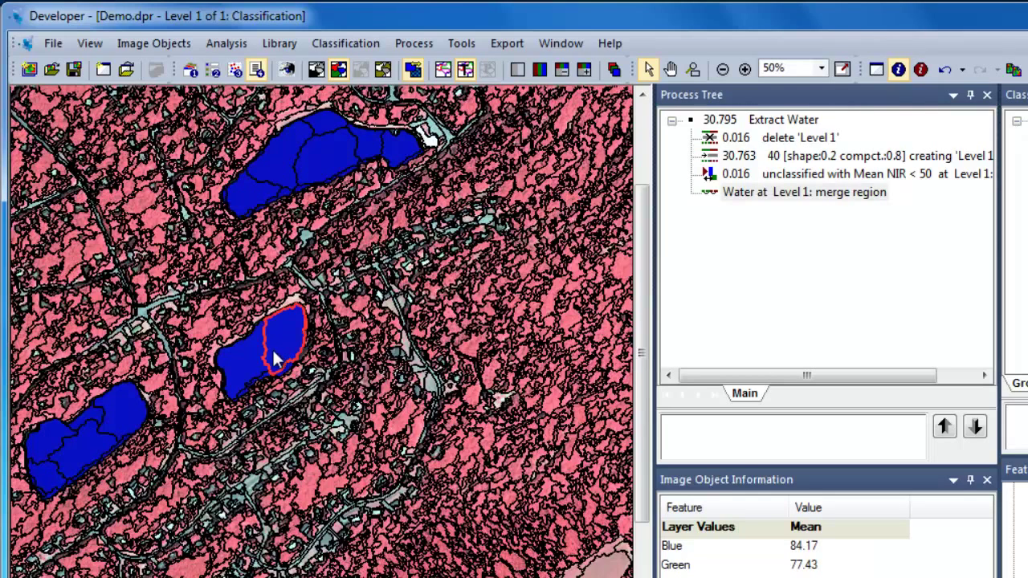
left_click(243, 354)
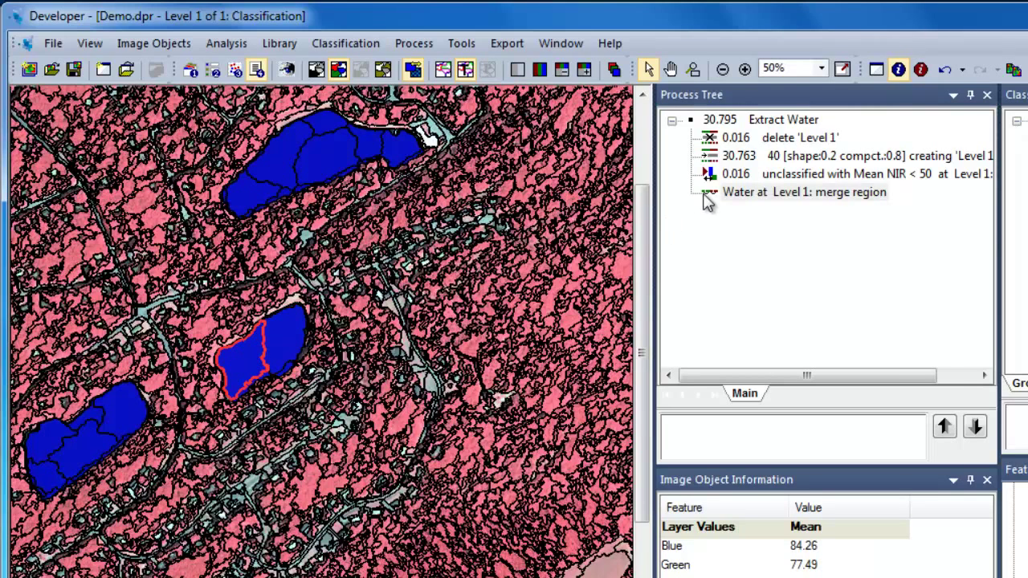
right_click(733, 191)
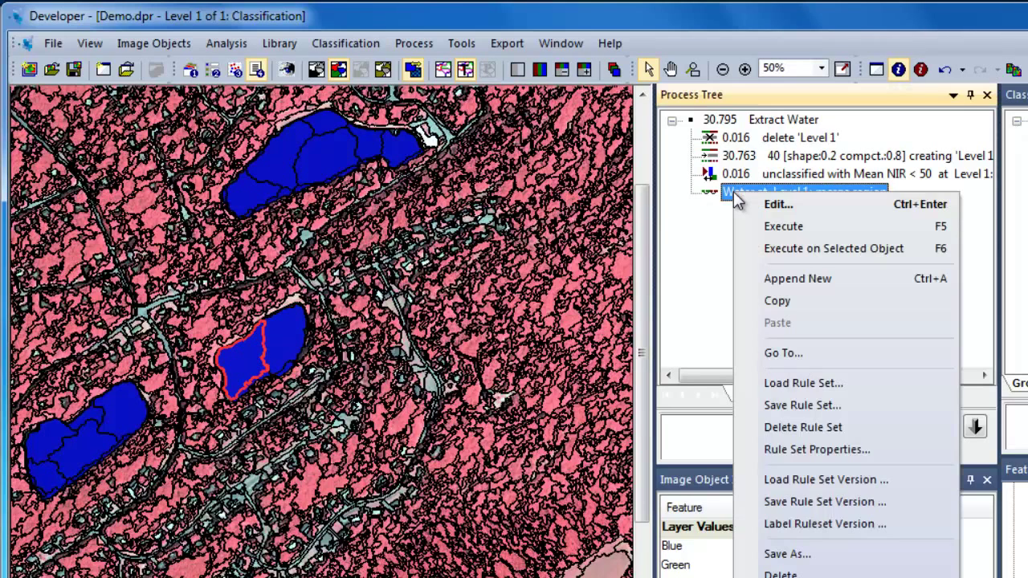
left_click(768, 228)
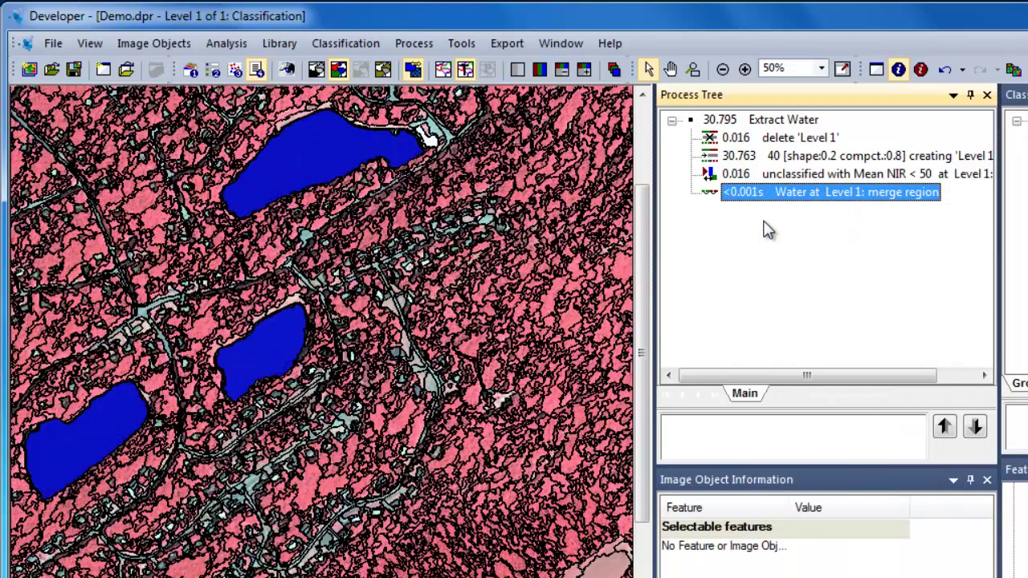
- Verify the upper, middle and lower-left ponds are each a single Water object
left_click(334, 161)
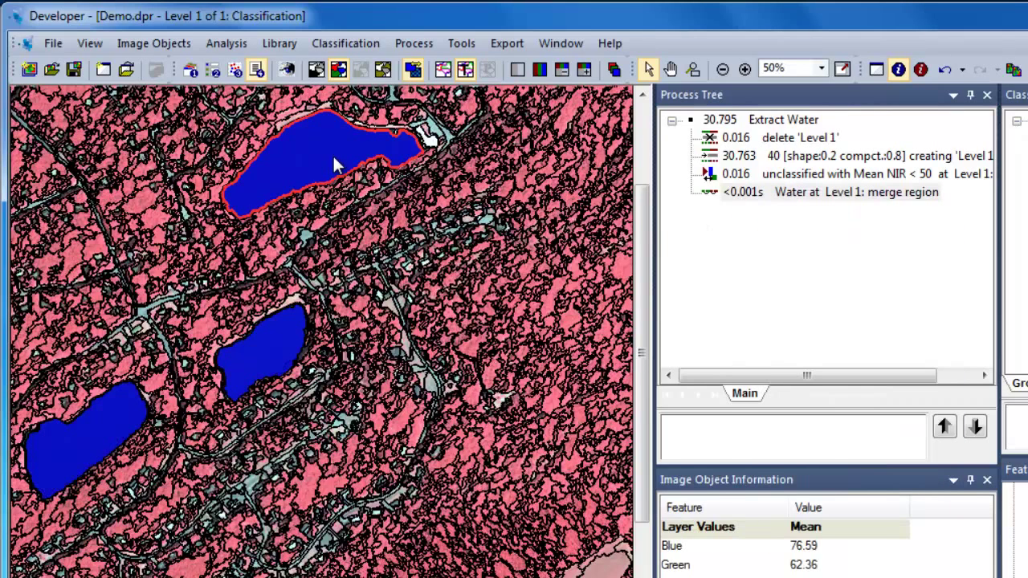
left_click(279, 339)
left_click(120, 406)
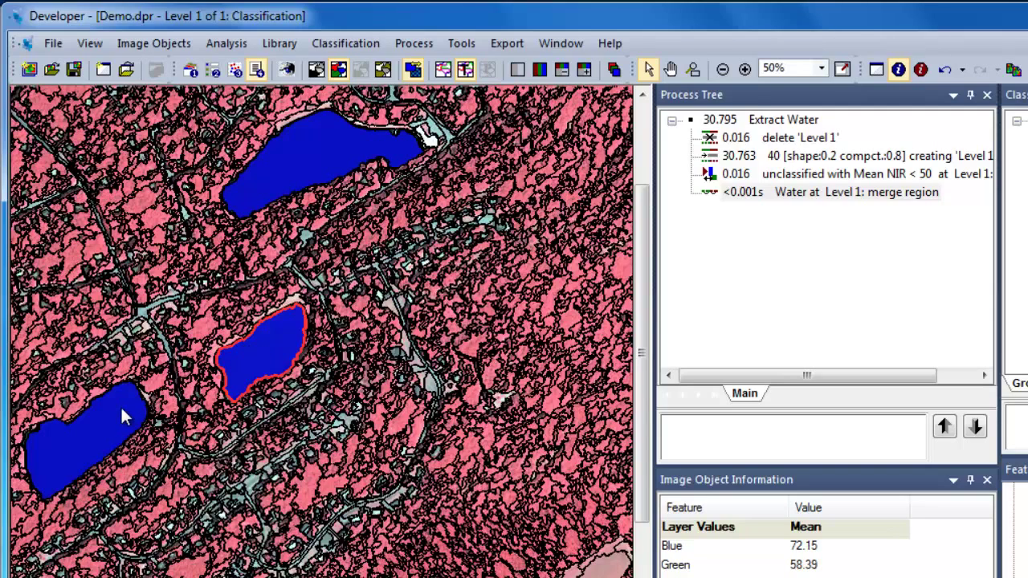
left_click(244, 362)
left_click(737, 195)
right_click(762, 195)
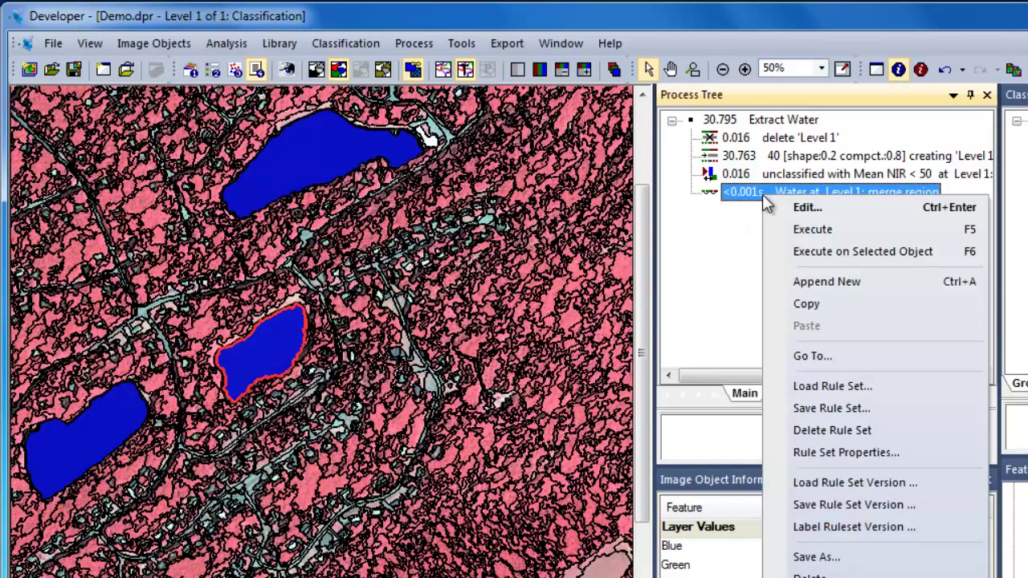
- Append an assign class process after the merge, filtered to the Water class
left_click(803, 283)
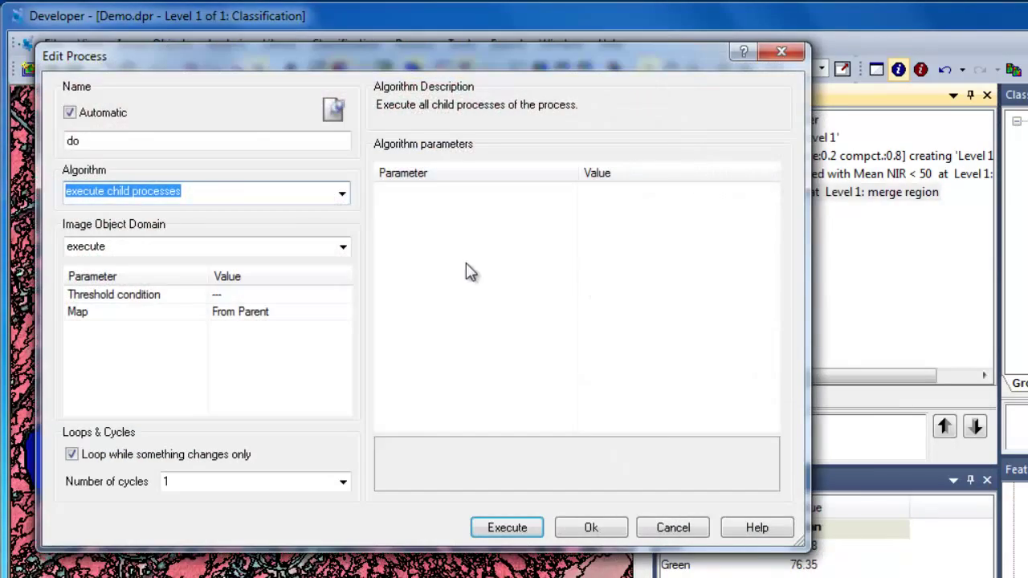
left_click(342, 193)
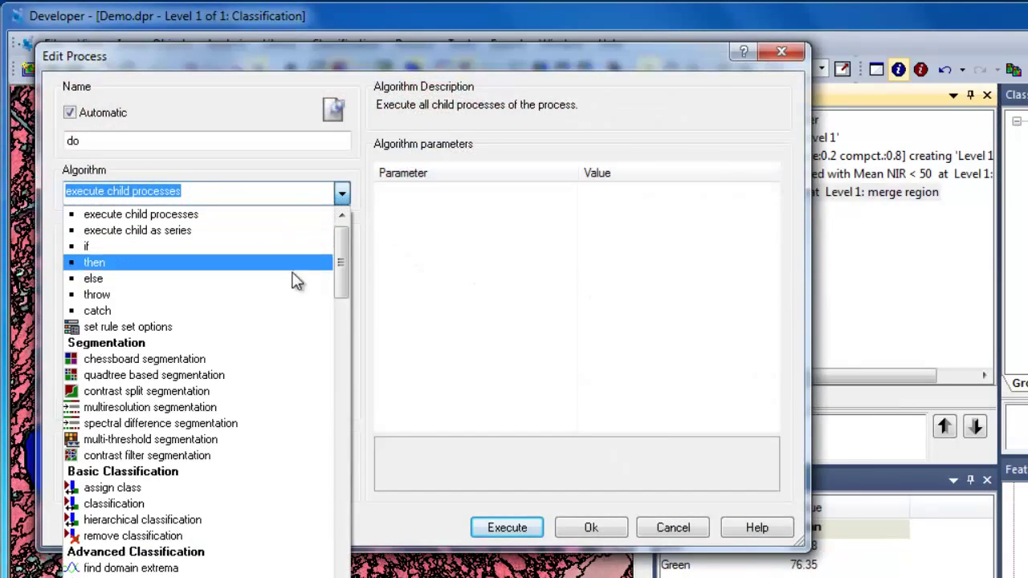
left_click(234, 487)
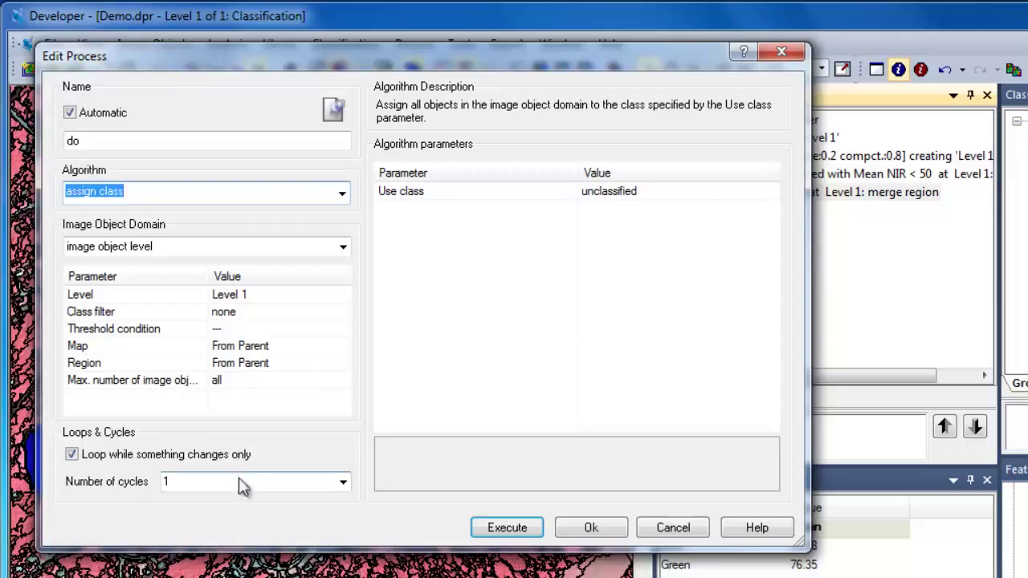
left_click(286, 314)
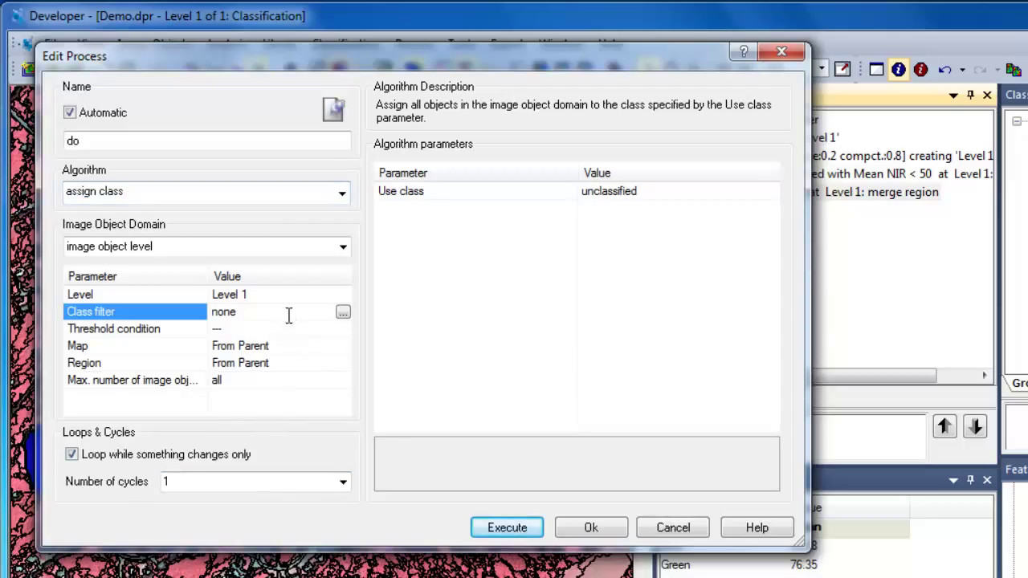
left_click(343, 313)
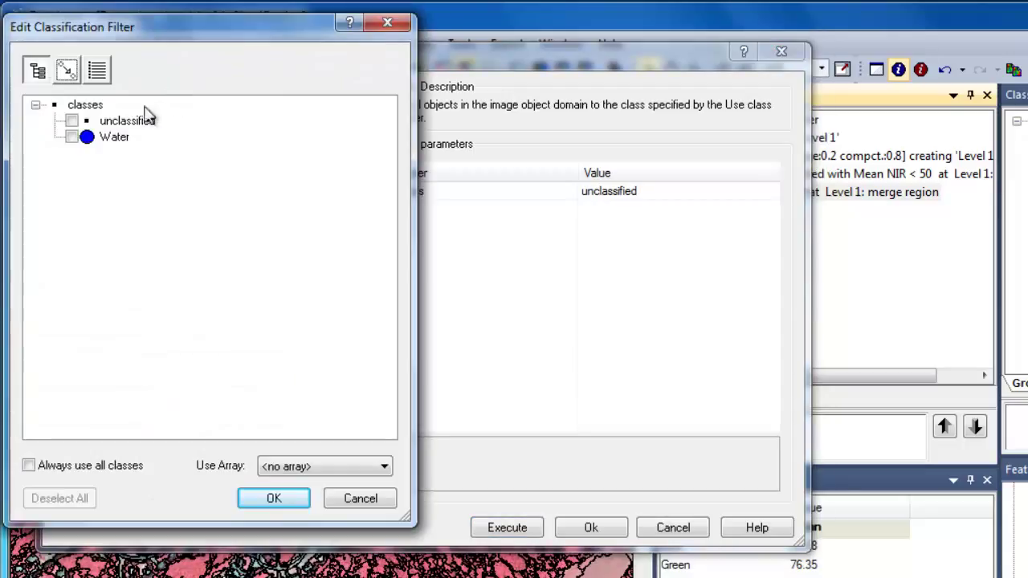
left_click(73, 138)
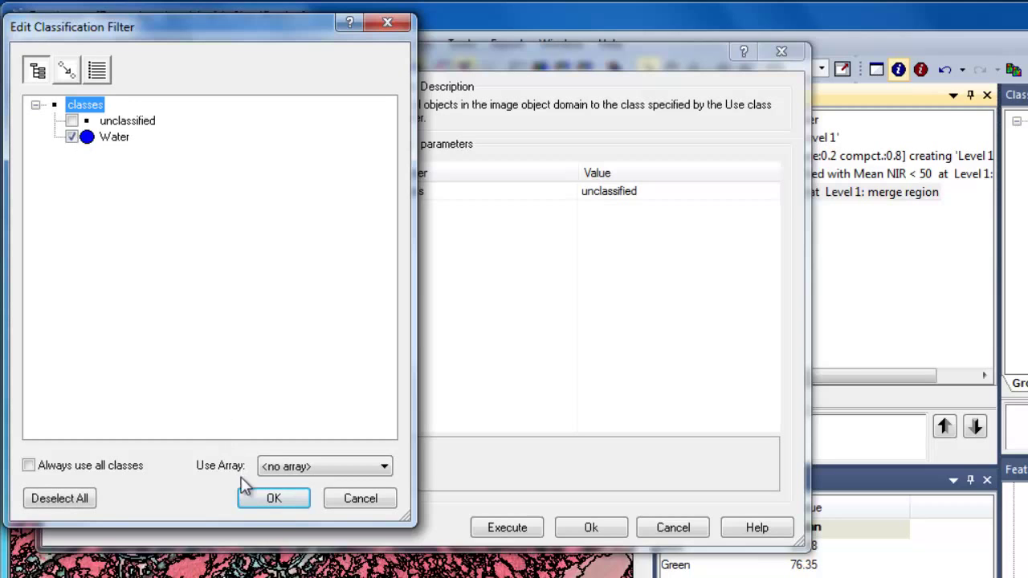
left_click(255, 500)
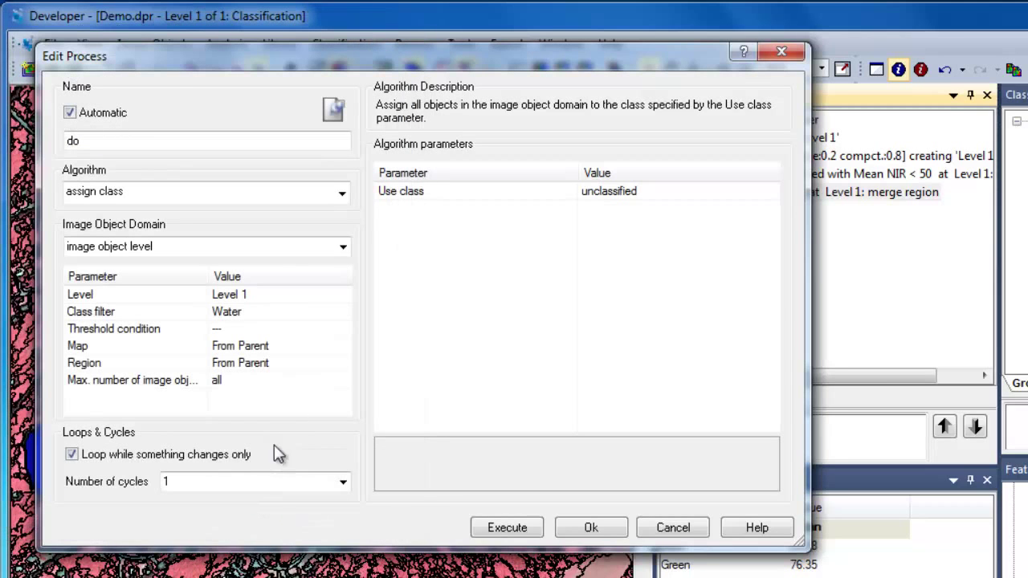
- Set the threshold condition to Geometry > Extent > Area < 10000 Pxl
left_click(319, 329)
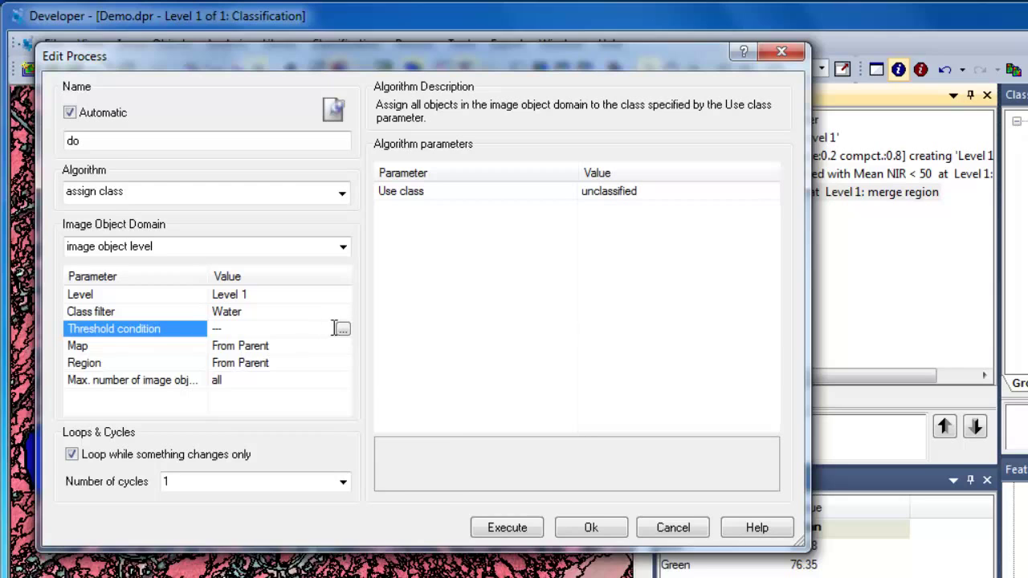
left_click(342, 330)
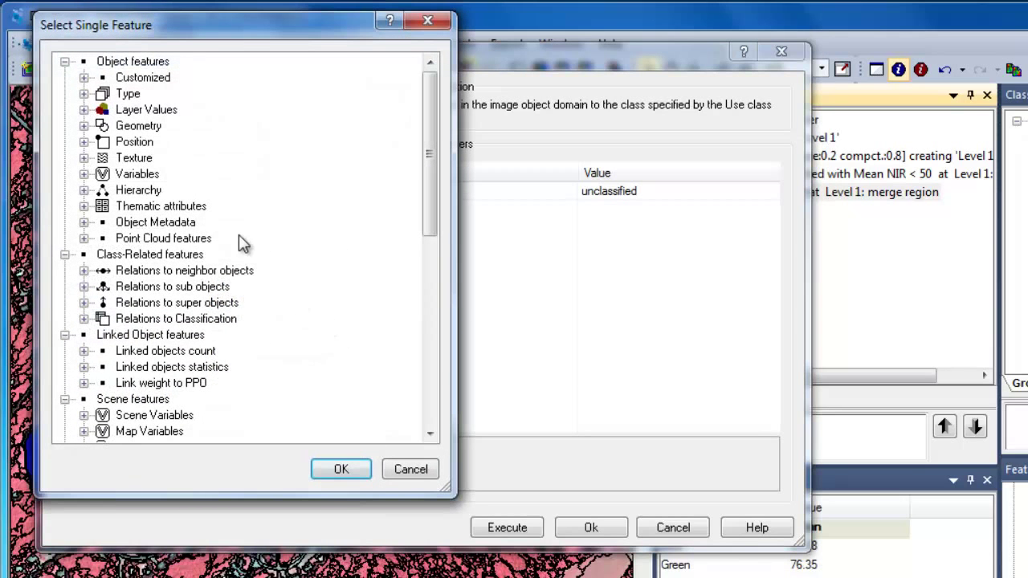
left_click(84, 126)
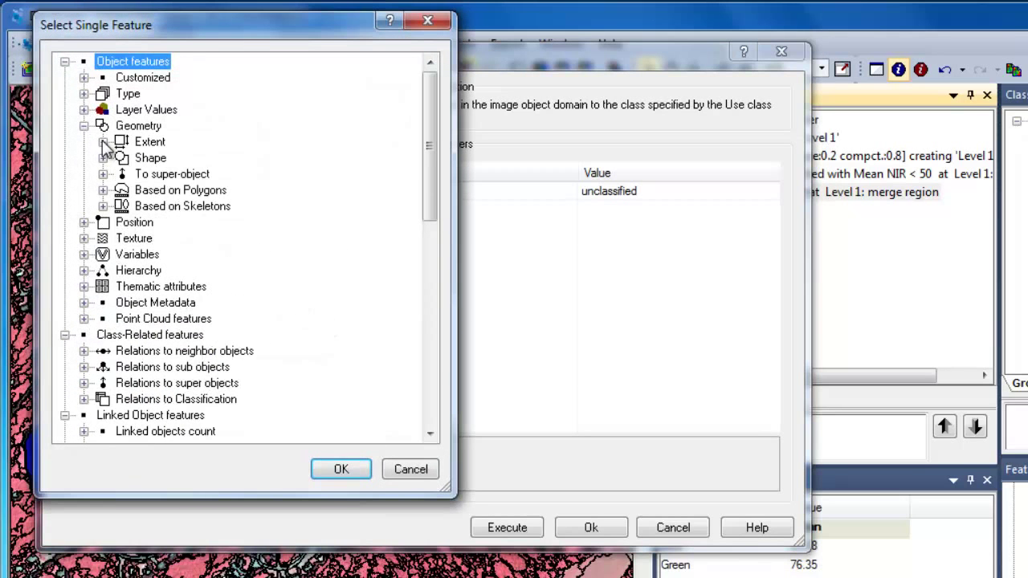
left_click(103, 142)
double_click(151, 158)
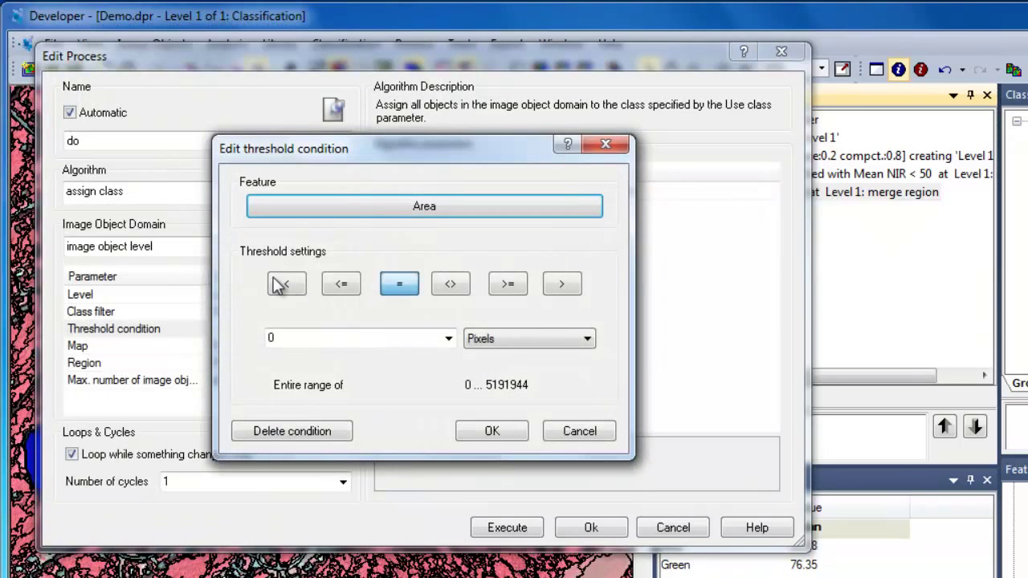
left_click(287, 285)
left_click(294, 338)
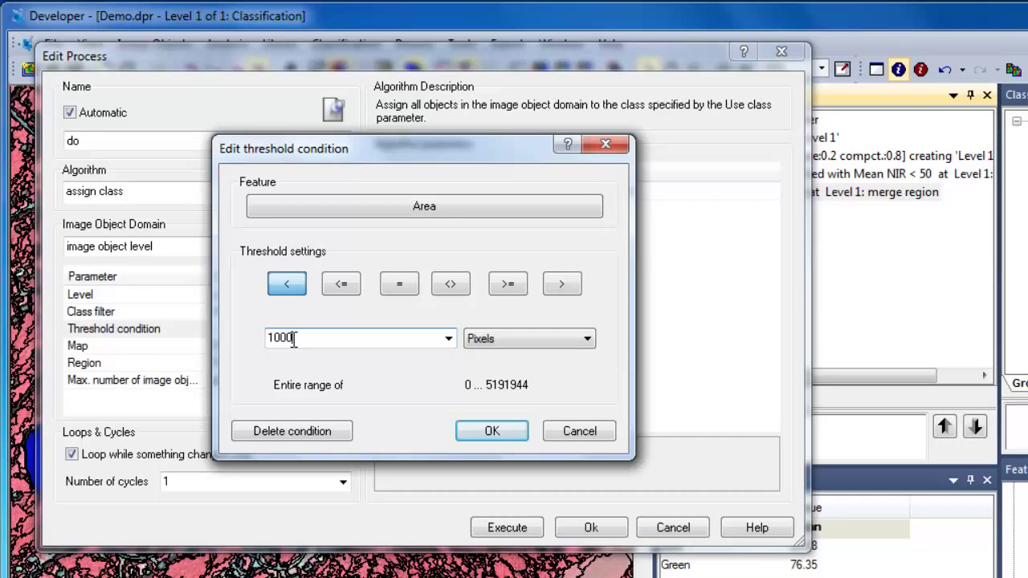
type("10000")
left_click(510, 427)
left_click(649, 193)
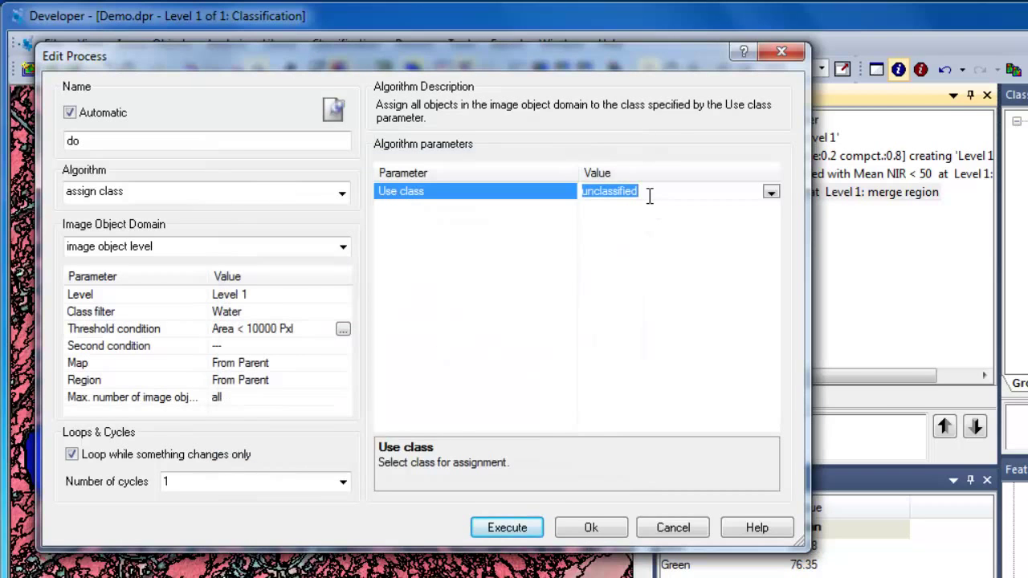
- Create a yellow Shadow class as the target and save 'Water with Area < 10000 Pxl at Level 1: Shadow'
type("Sha")
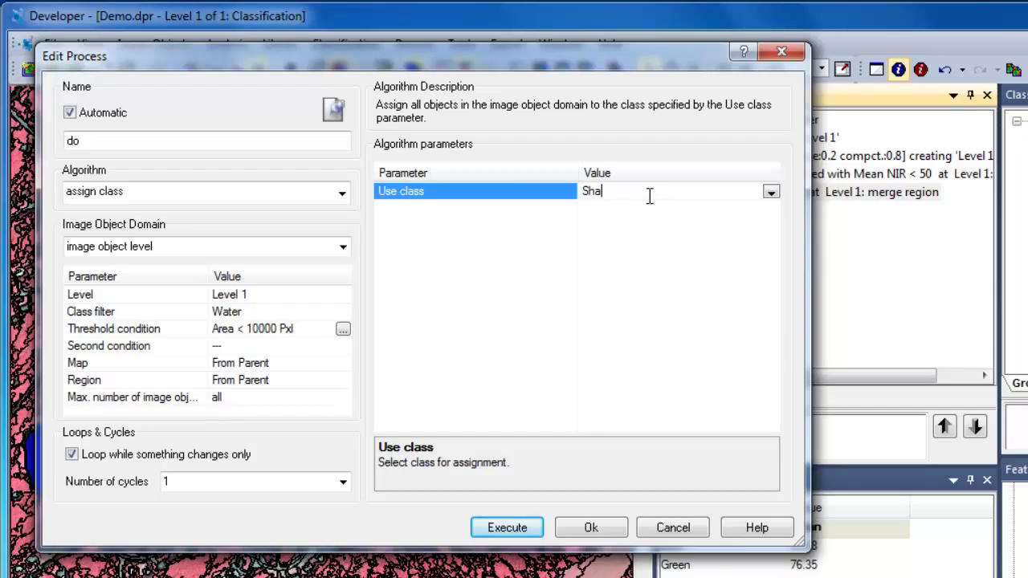
type("dow")
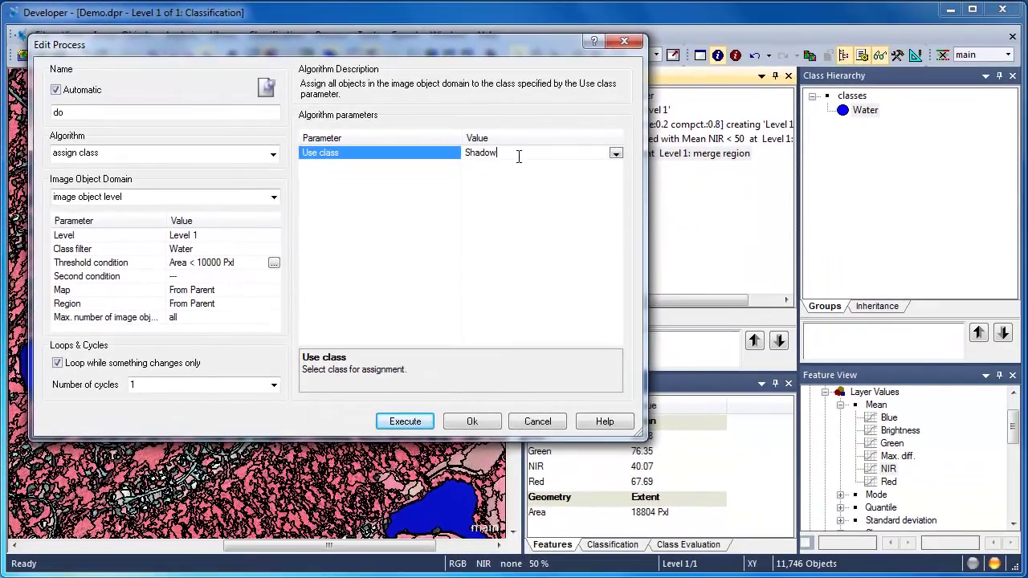
key("Return")
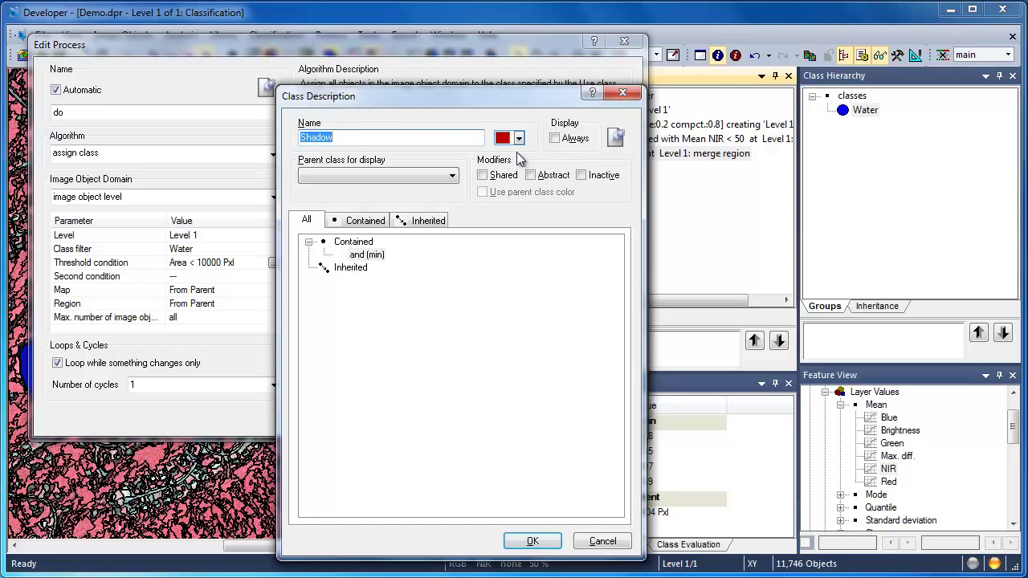
left_click(520, 139)
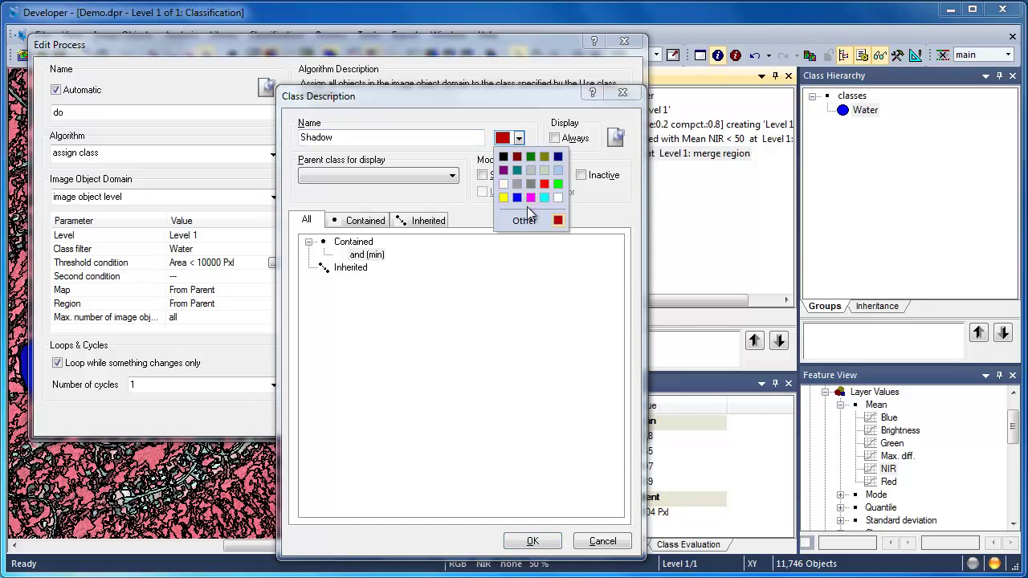
left_click(504, 198)
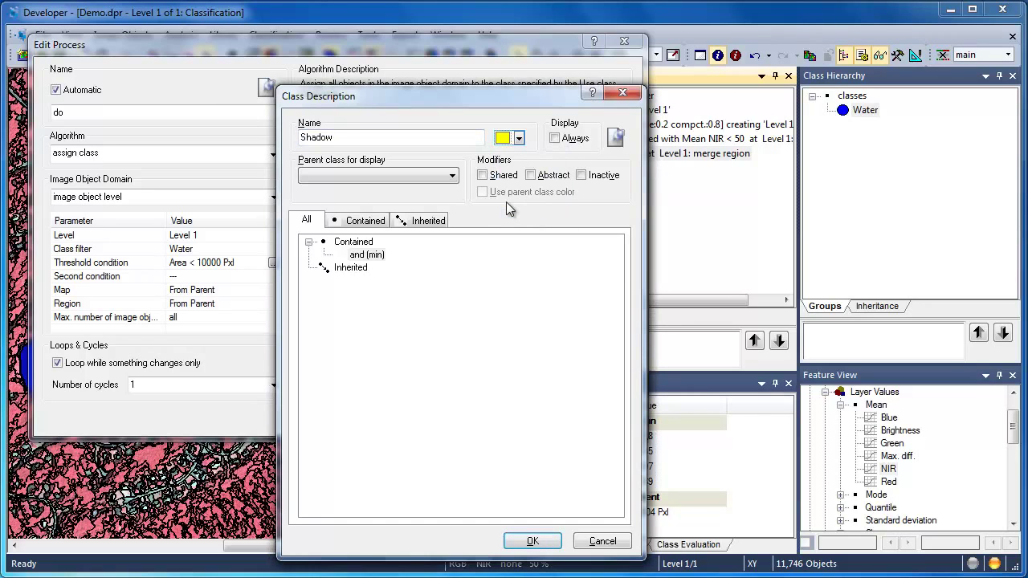
left_click(533, 540)
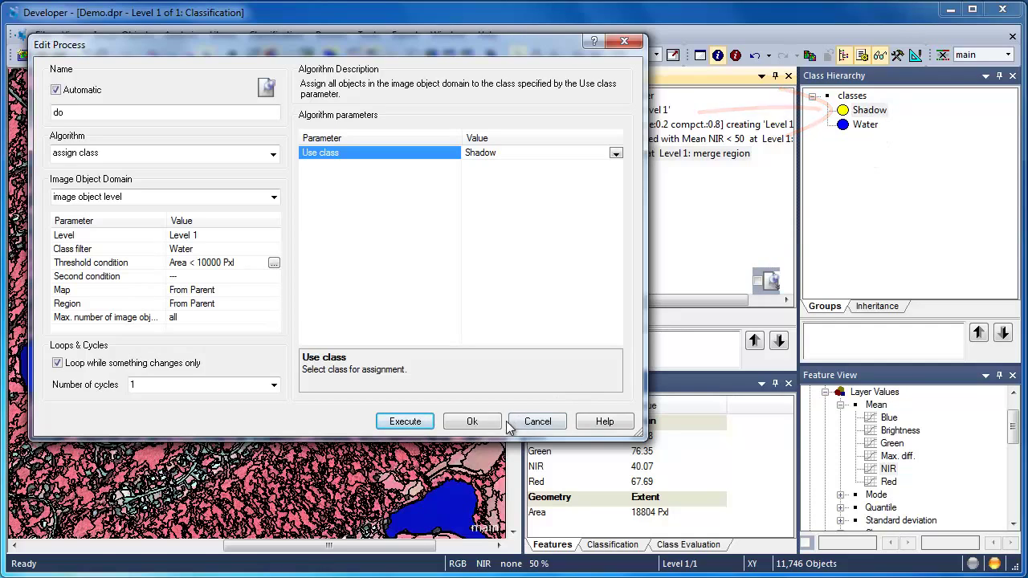
left_click(473, 421)
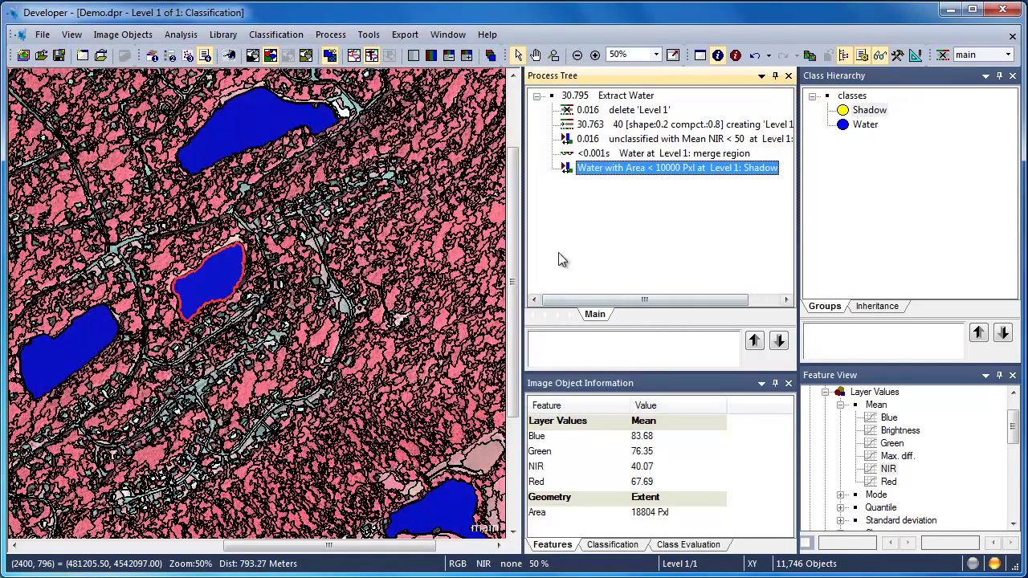
- Execute the Shadow process and pan the image toward the water body
right_click(591, 174)
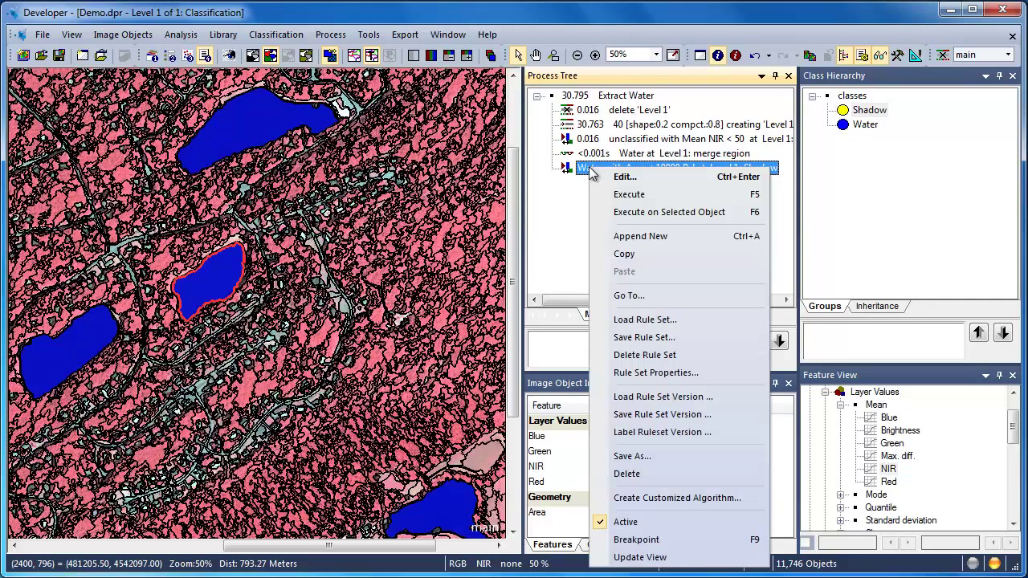
left_click(619, 196)
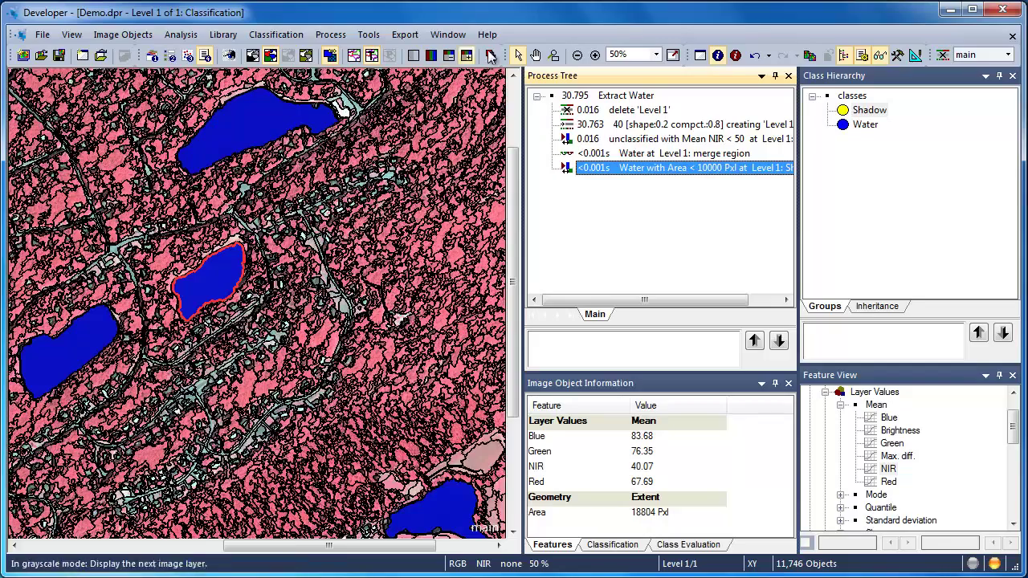
left_click(535, 55)
left_click_drag(135, 302, 364, 219)
right_click(364, 218)
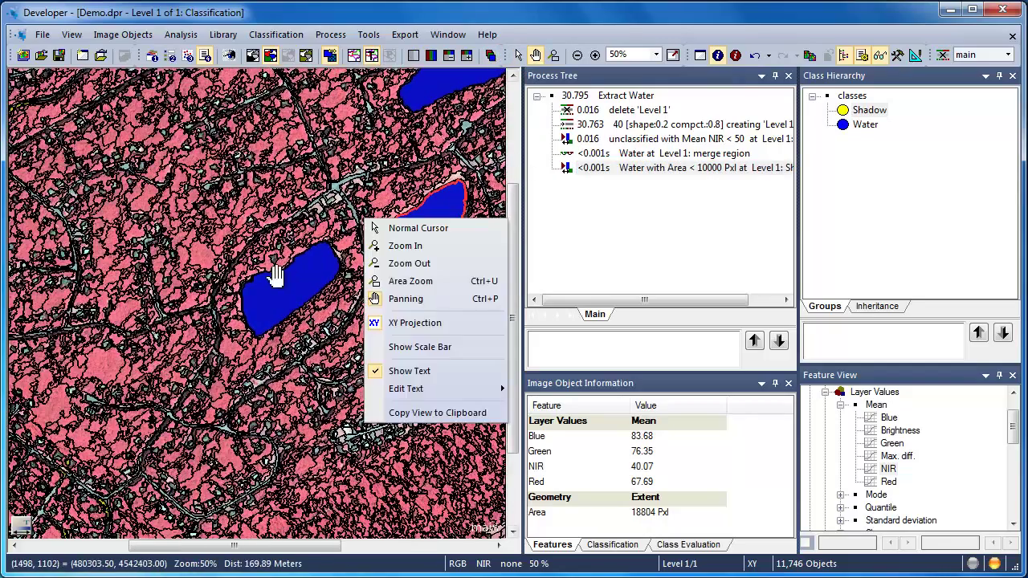
left_click_drag(275, 275, 396, 130)
left_click_drag(252, 281, 313, 305)
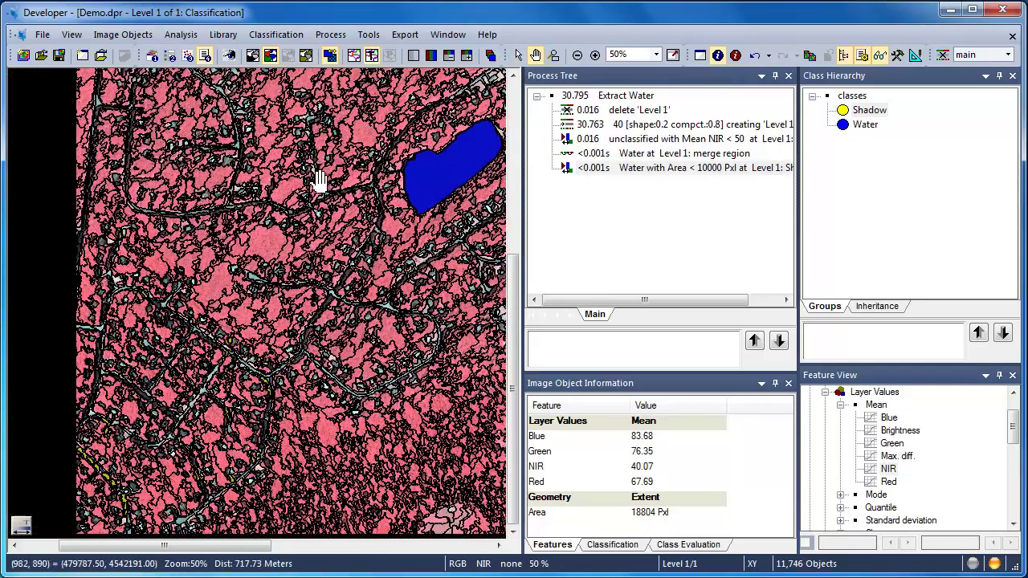
- Hide object outlines and pan over to the lake among the fields
left_click(371, 55)
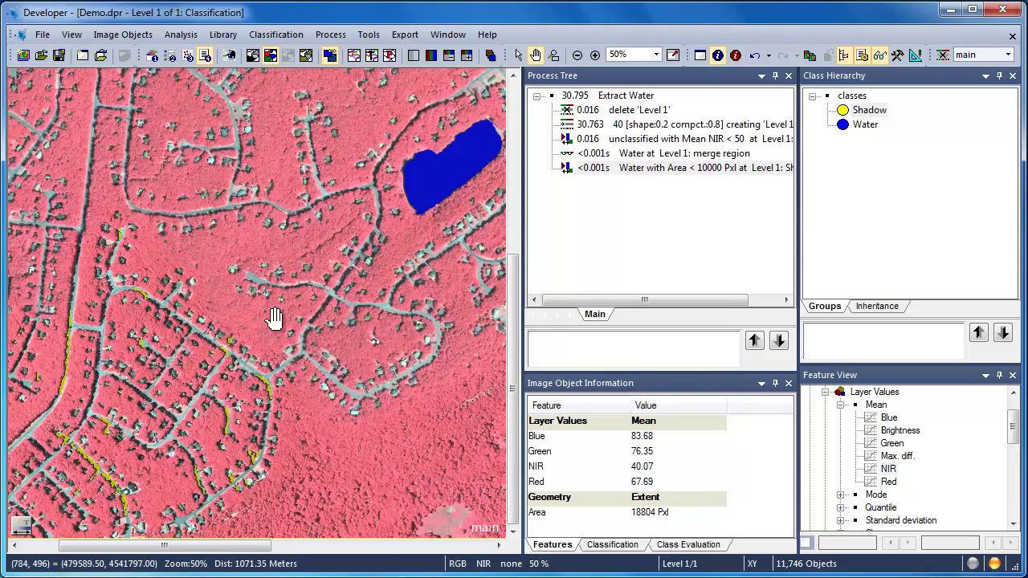
left_click_drag(314, 301, 224, 337)
left_click_drag(305, 310, 178, 299)
left_click_drag(356, 294, 211, 200)
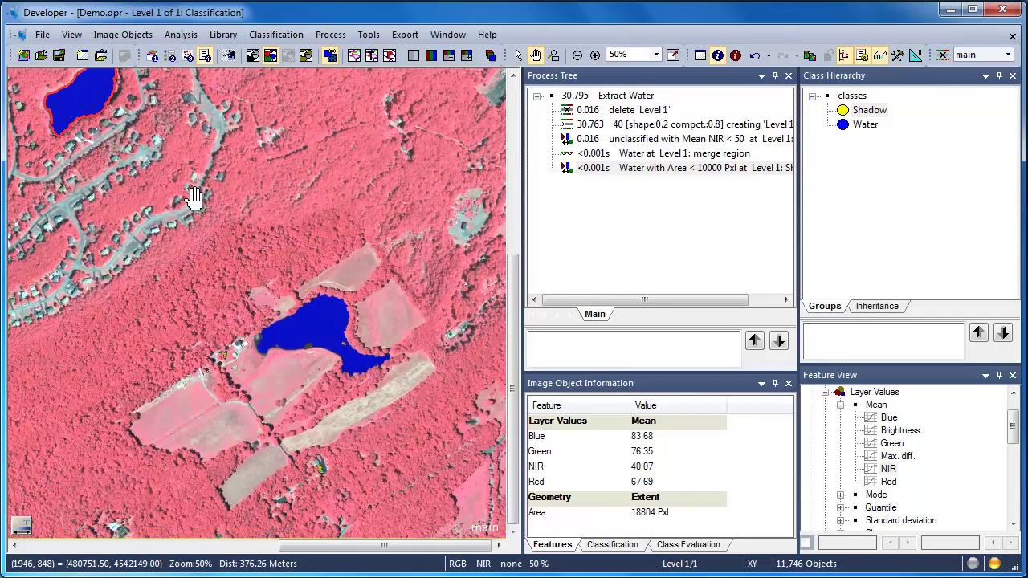
left_click_drag(193, 198, 351, 361)
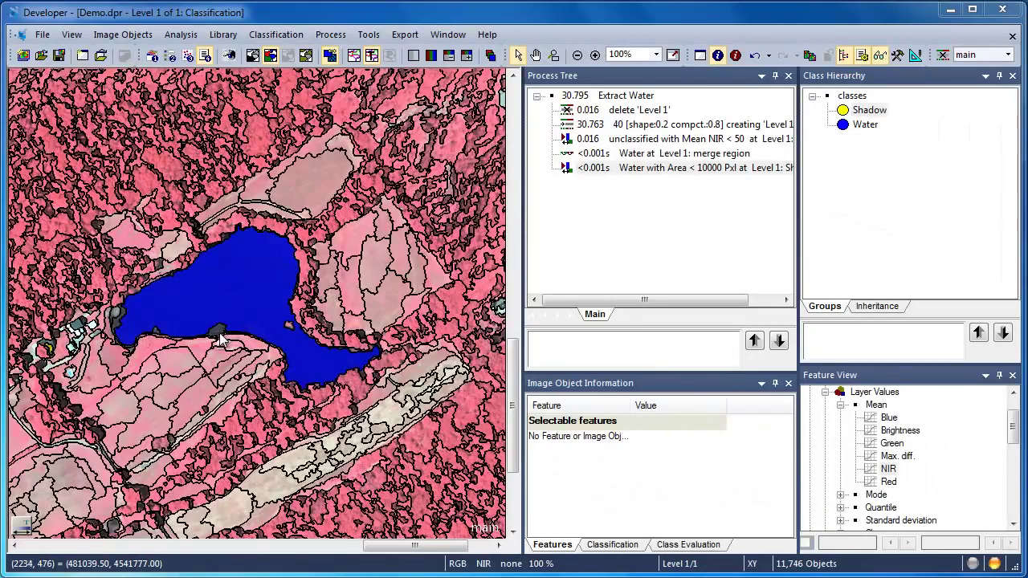
- Inspect the small unclassified objects at the lake's edge (Mean NIR 64.57–70.48, Area 274–290 Pxl)
left_click(217, 330)
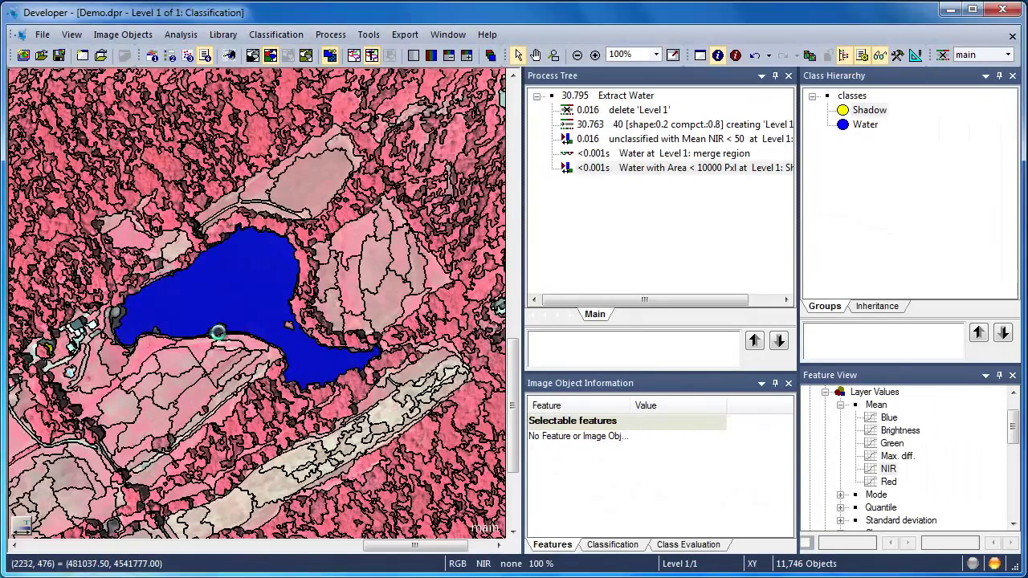
left_click(119, 325)
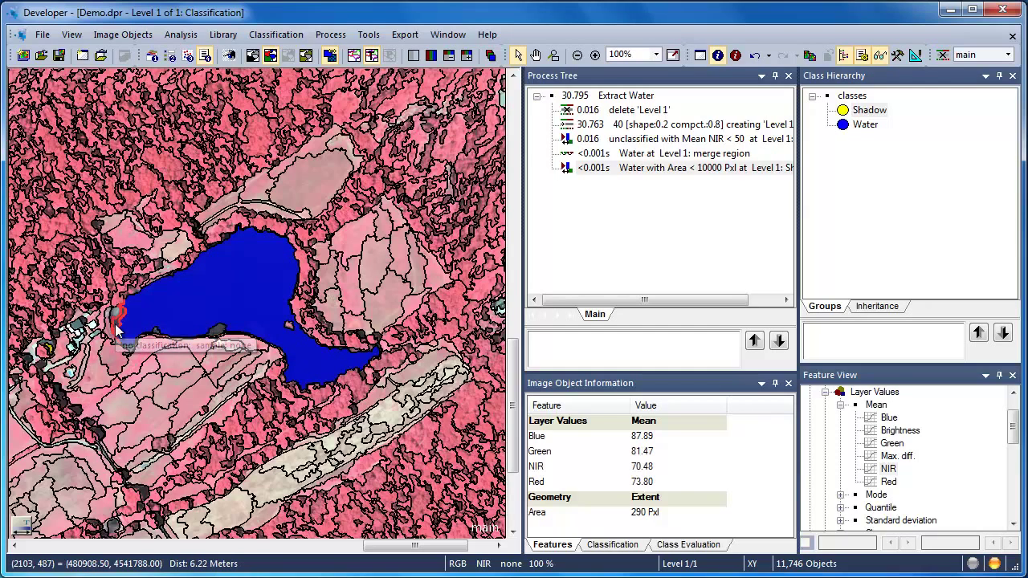
left_click(215, 332)
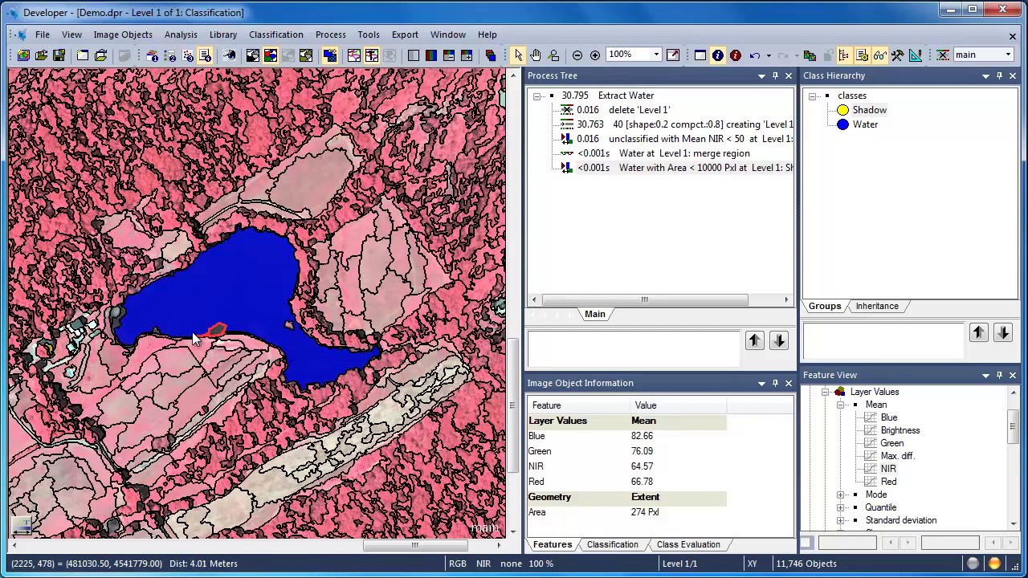
left_click(117, 324)
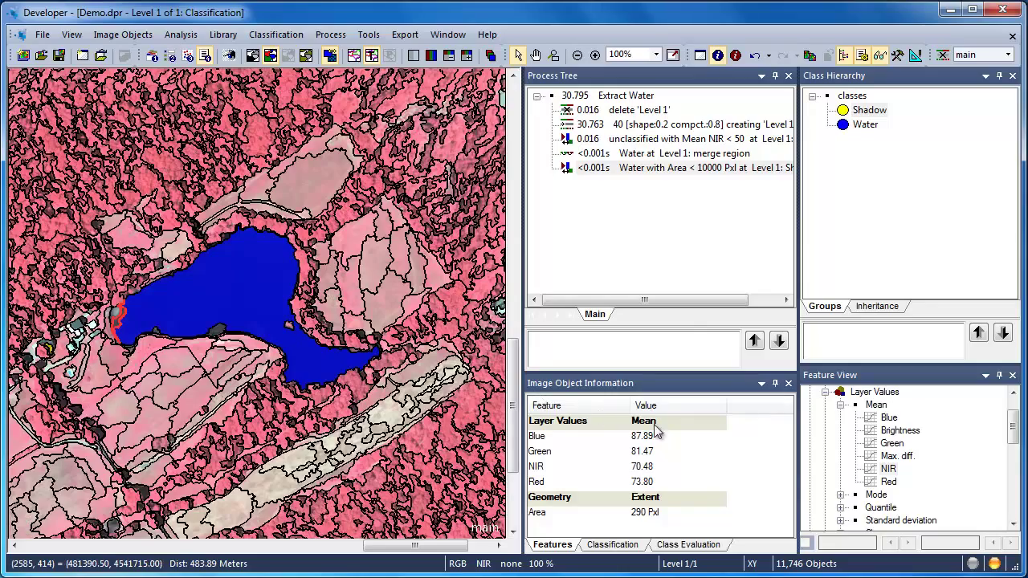
- Open the displayed-features selection and expand Class-Related > Relations to neighbor objects > Rel. border to
right_click(748, 442)
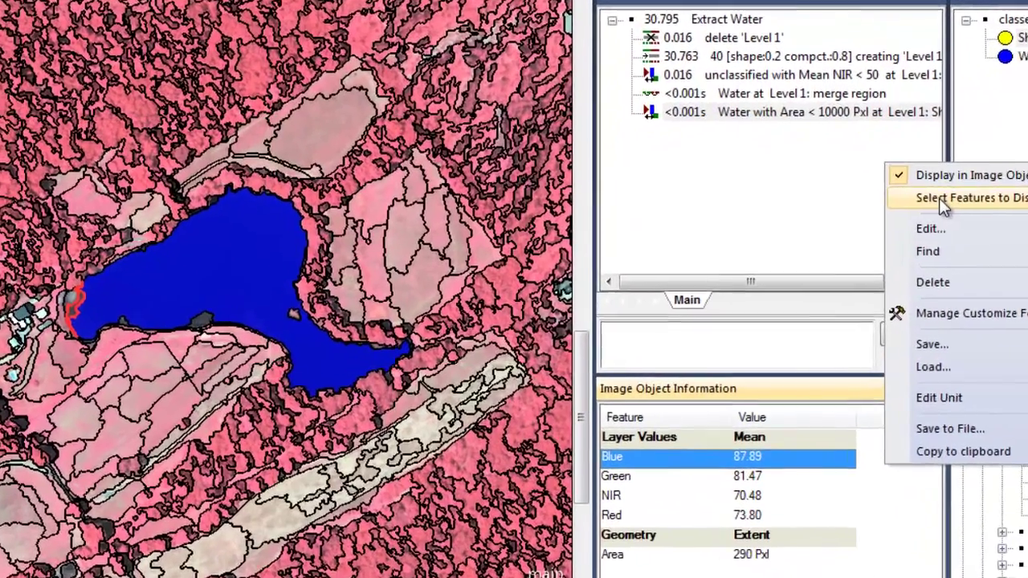
left_click(803, 234)
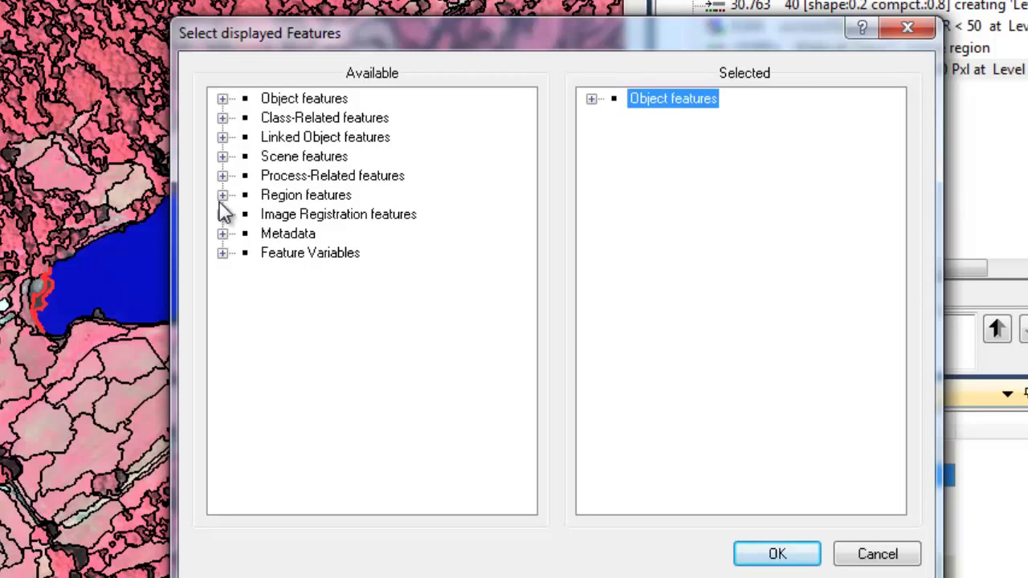
left_click(222, 118)
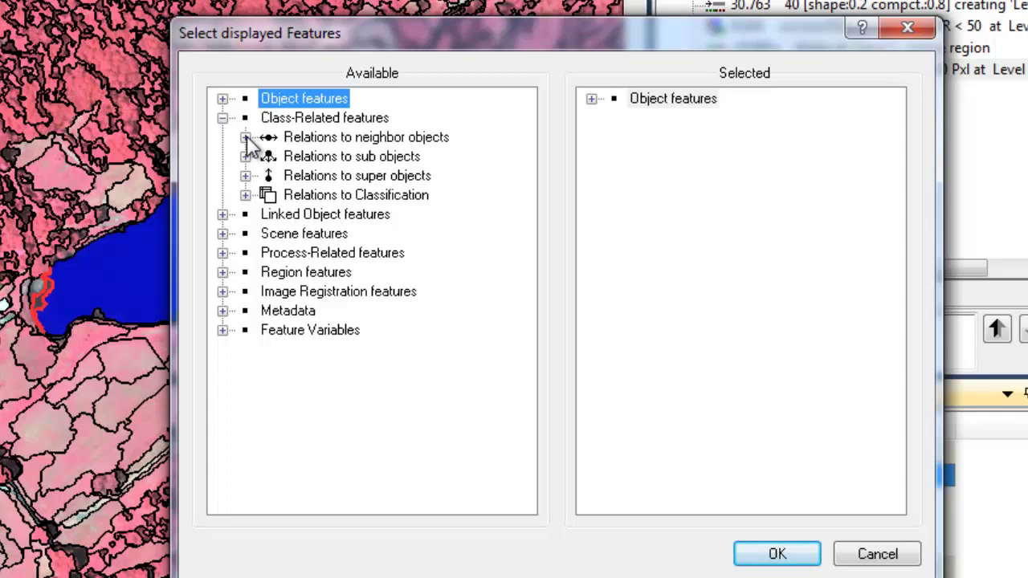
left_click(245, 137)
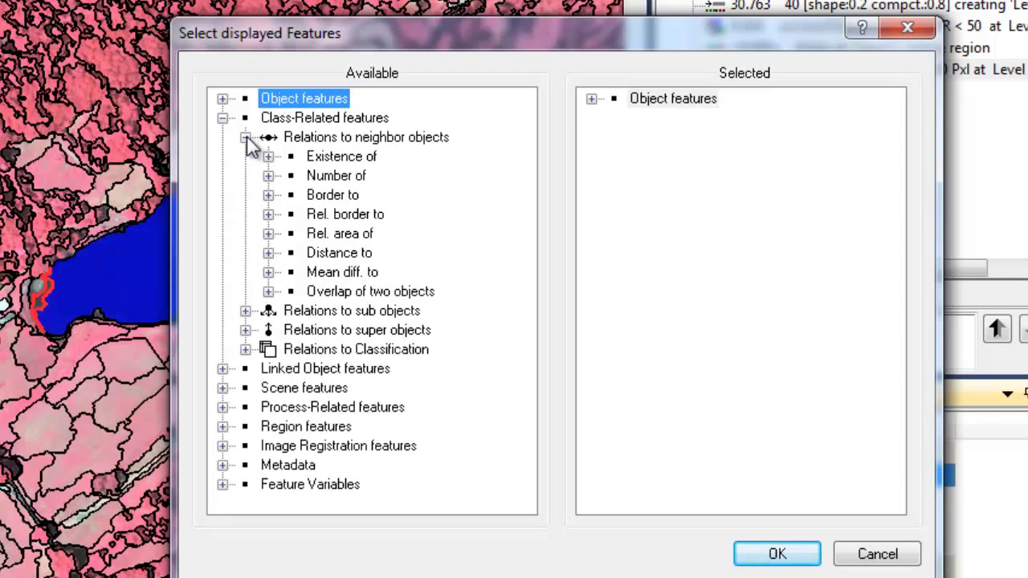
left_click(268, 214)
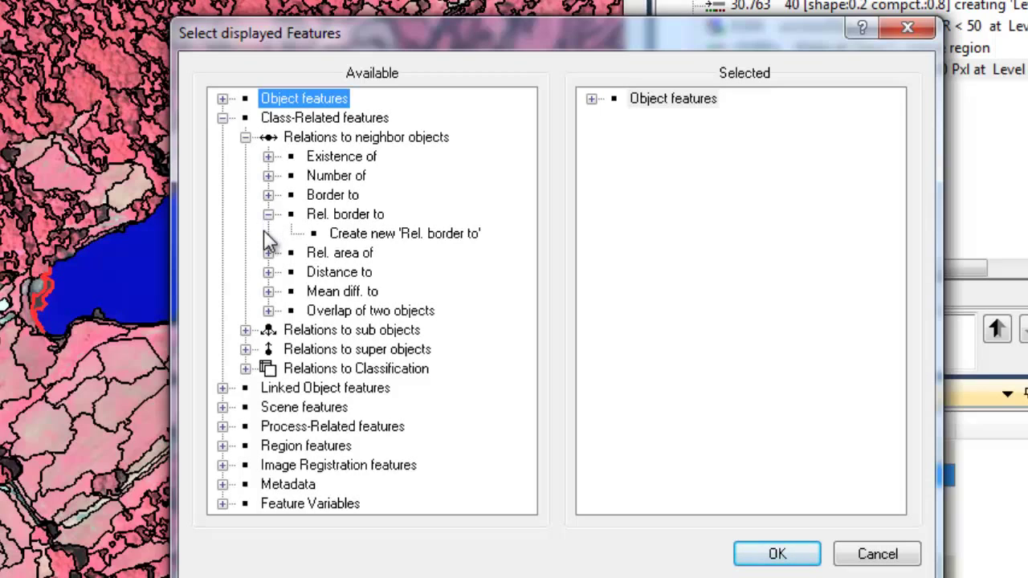
- Create a Rel. border to Water feature and add it to the displayed features
double_click(396, 236)
left_click(454, 134)
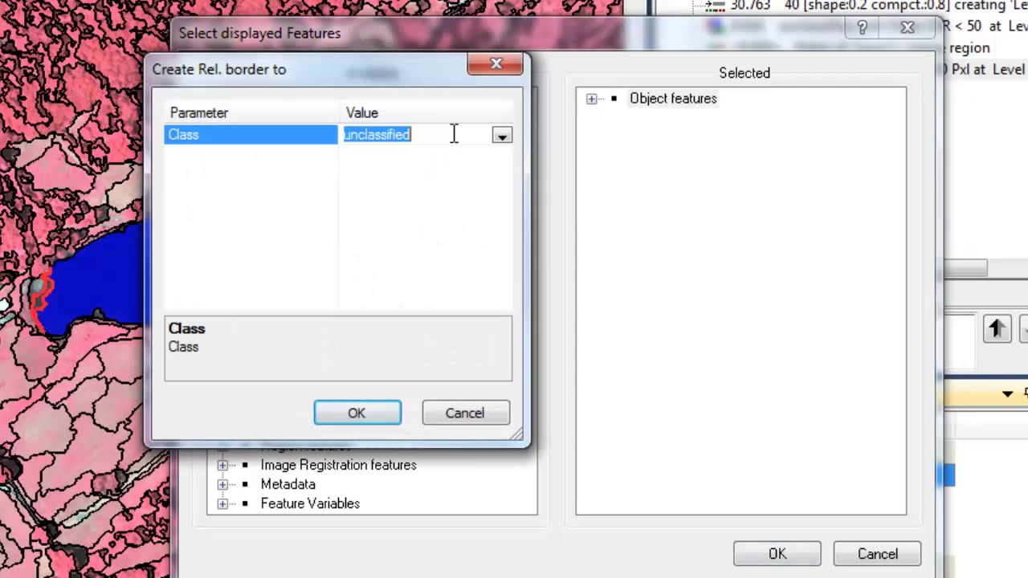
left_click(500, 134)
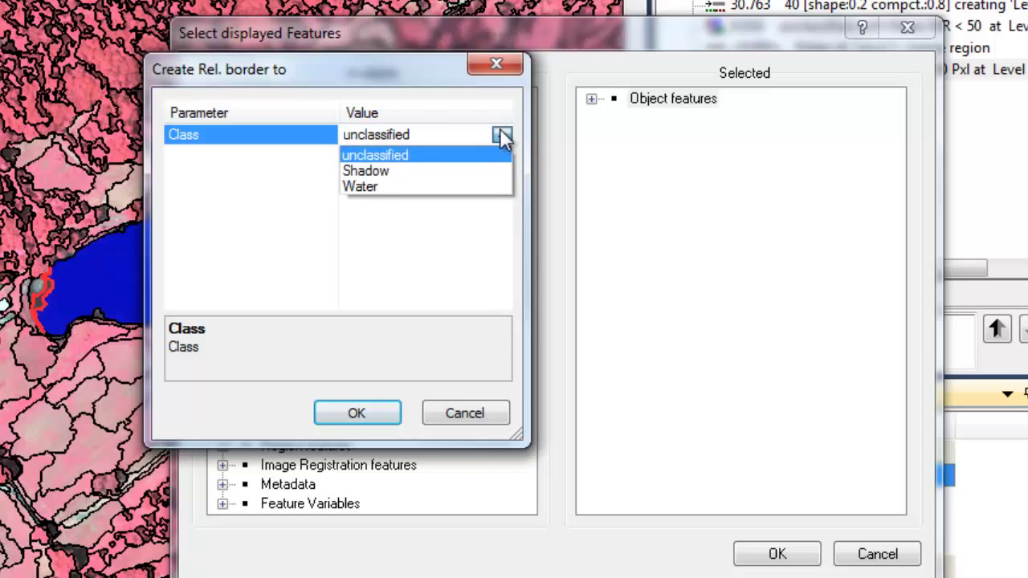
left_click(450, 185)
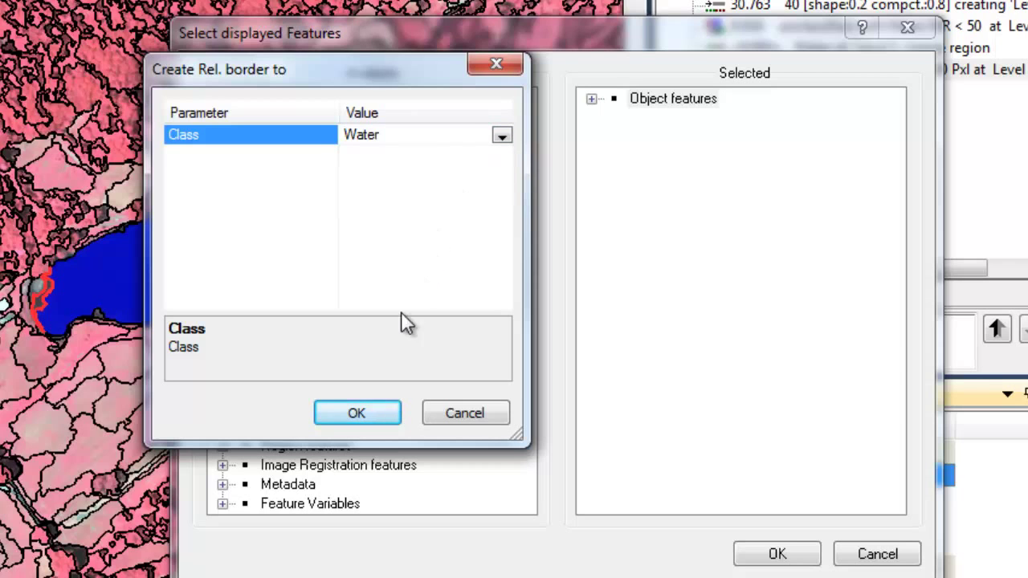
left_click(377, 406)
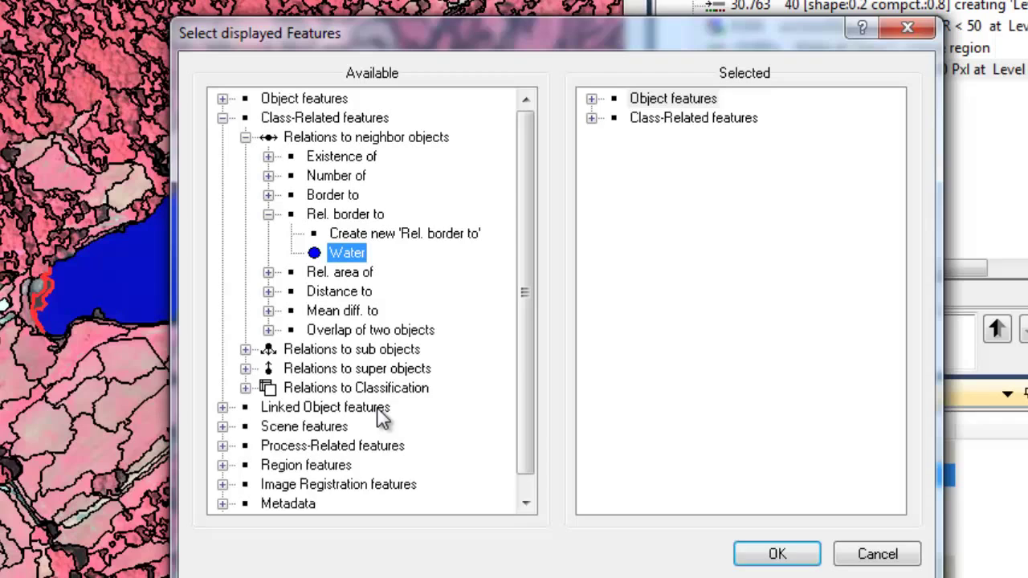
double_click(347, 253)
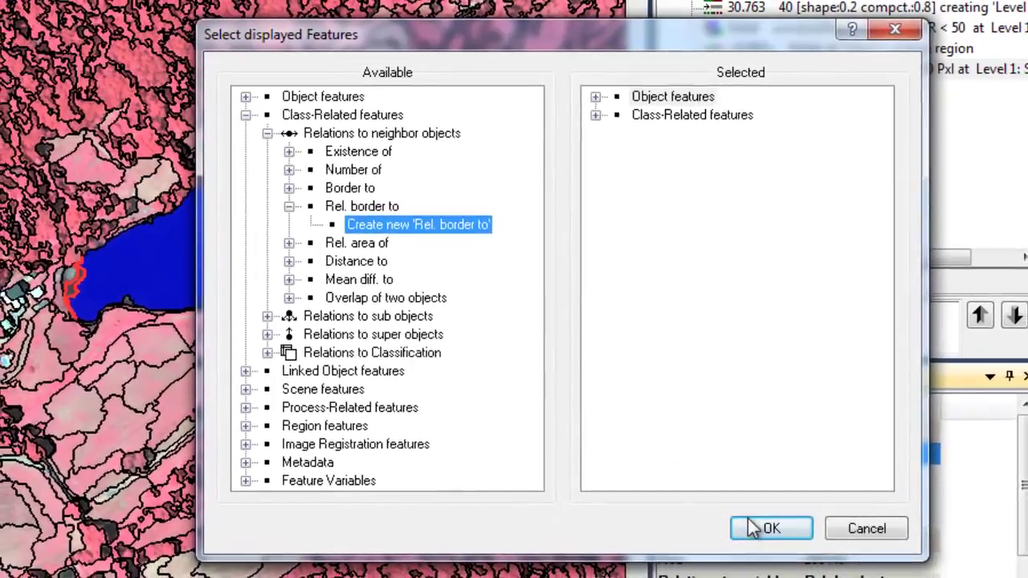
left_click(766, 554)
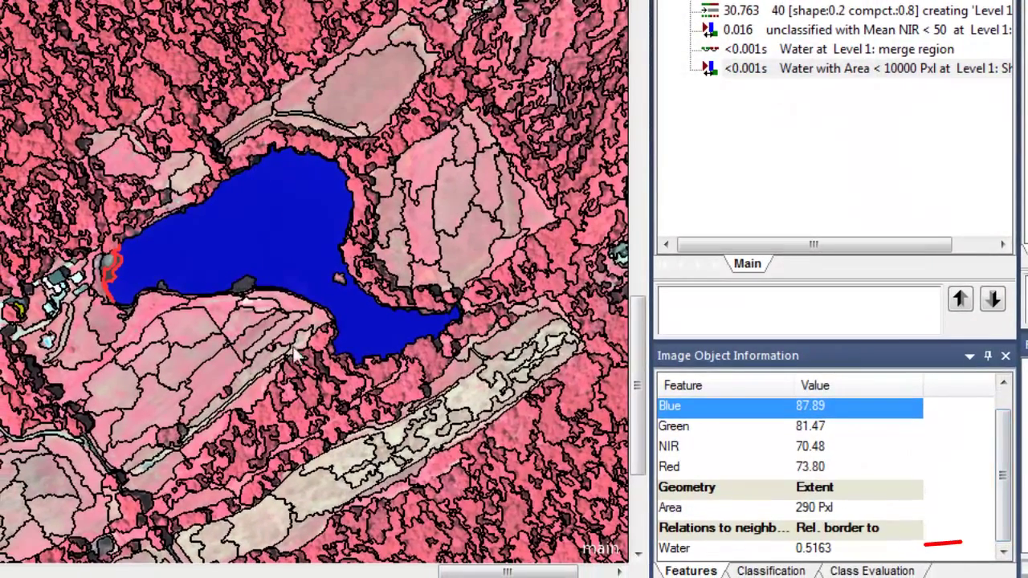
left_click(244, 291)
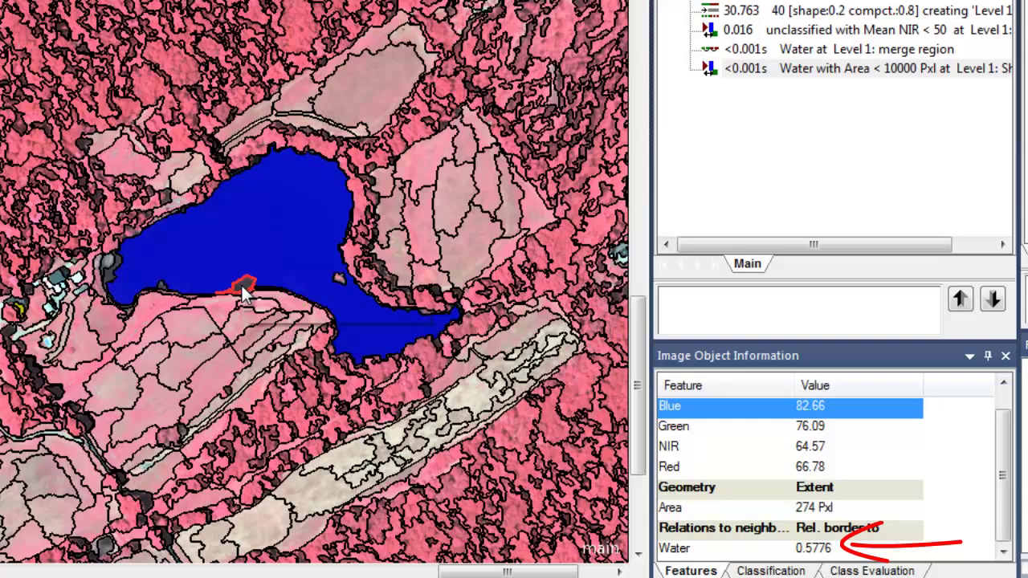
left_click(163, 287)
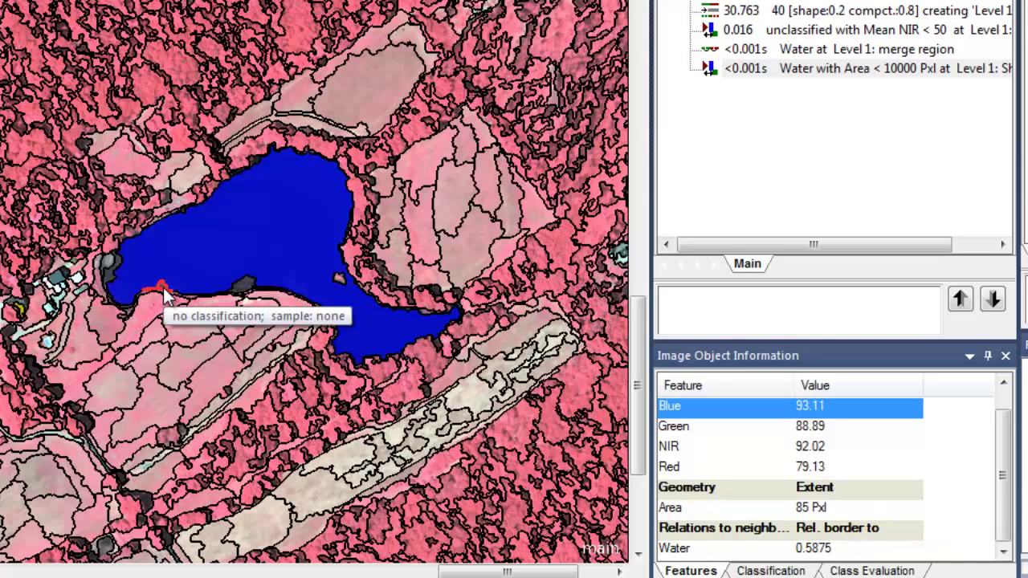
left_click(245, 289)
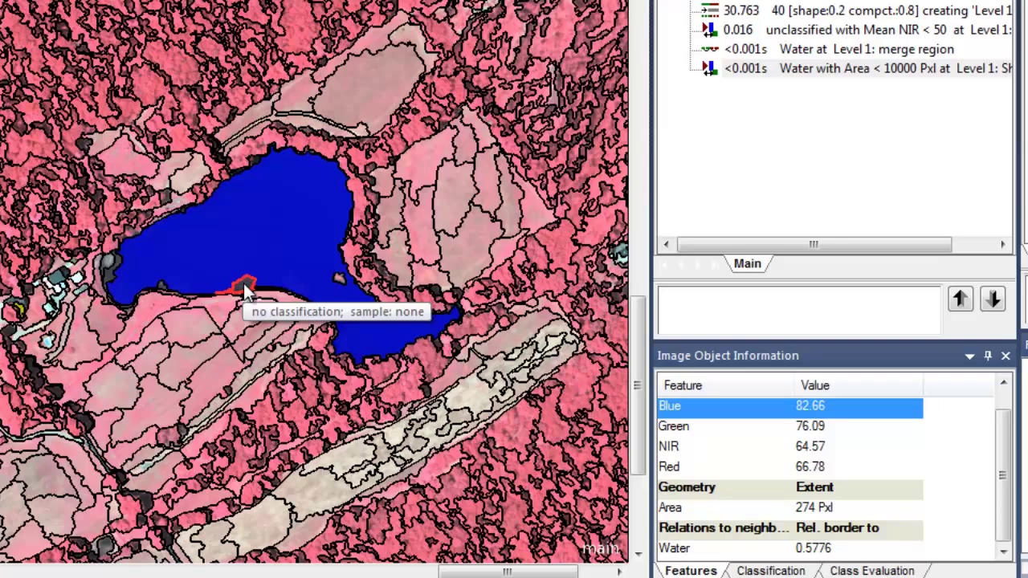
left_click(435, 289)
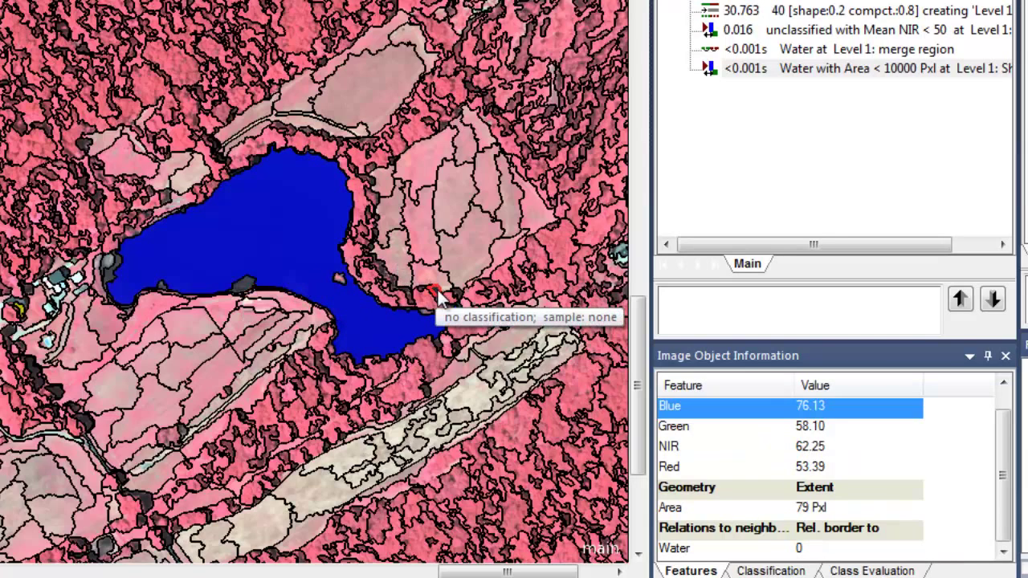
left_click(449, 300)
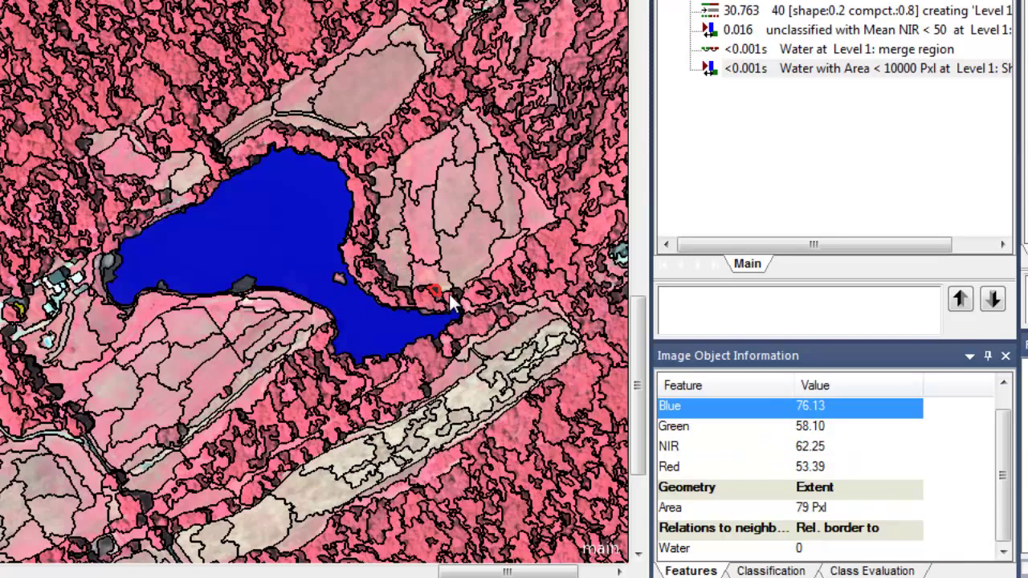
left_click(439, 346)
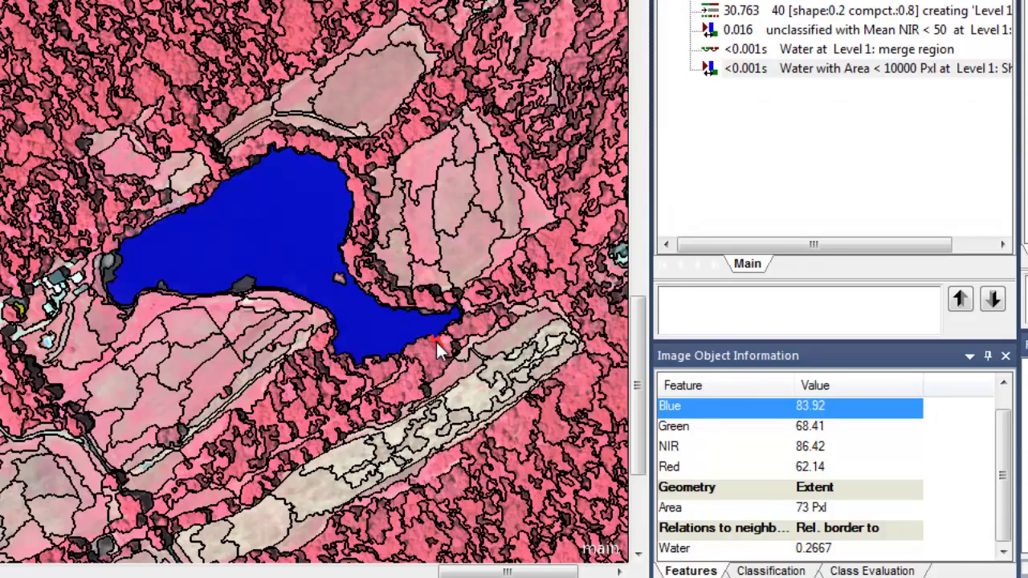
left_click(436, 342)
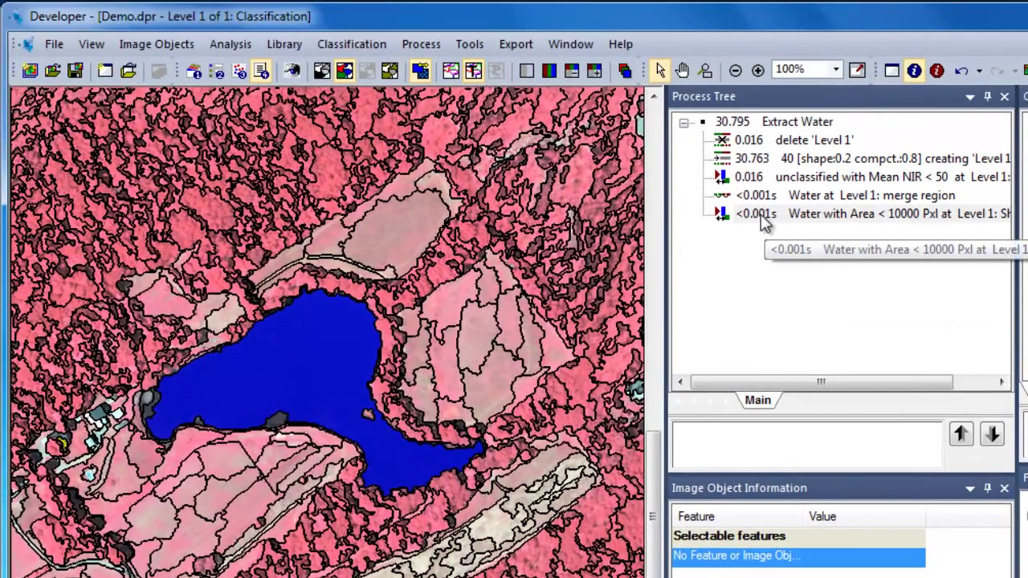
- Append an assign class process after the Water area step, filtered to unclassified Level 1 objects
right_click(760, 205)
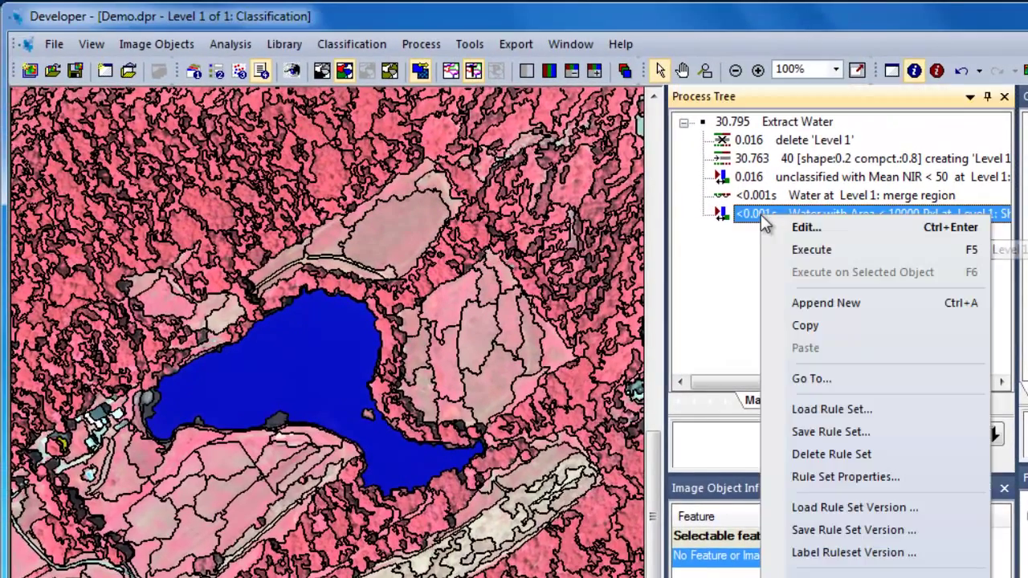
left_click(812, 302)
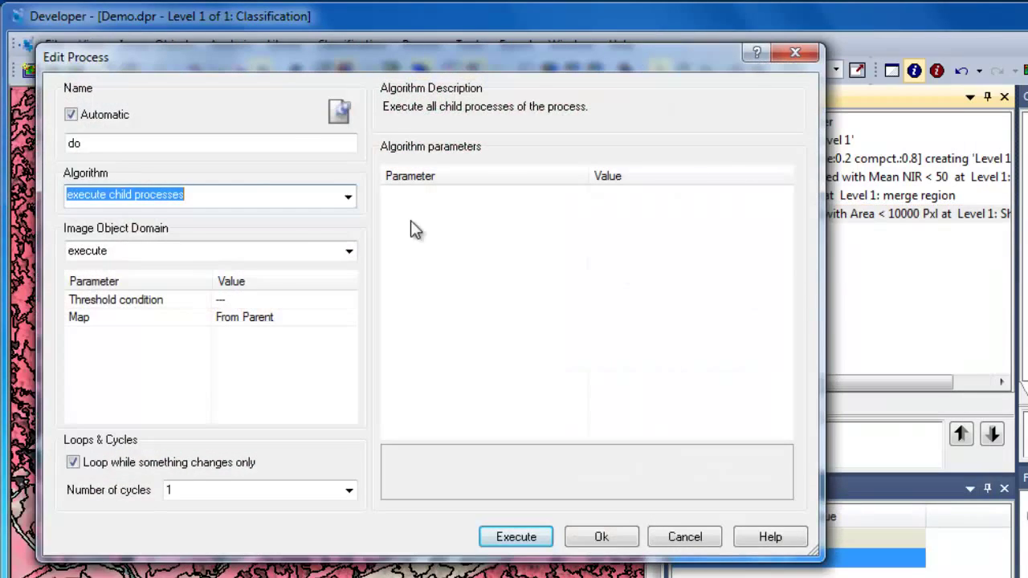
left_click(346, 199)
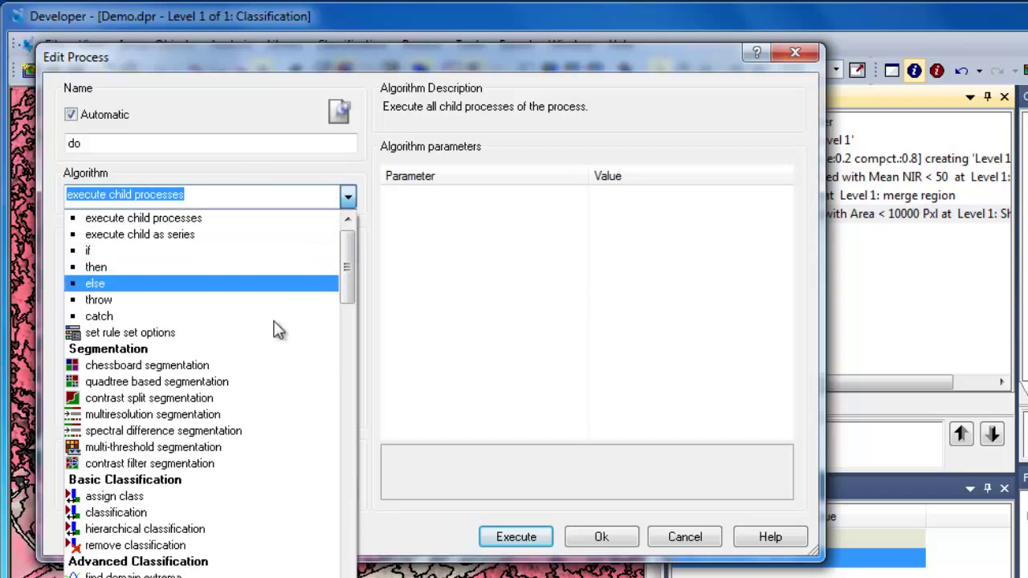
left_click(210, 496)
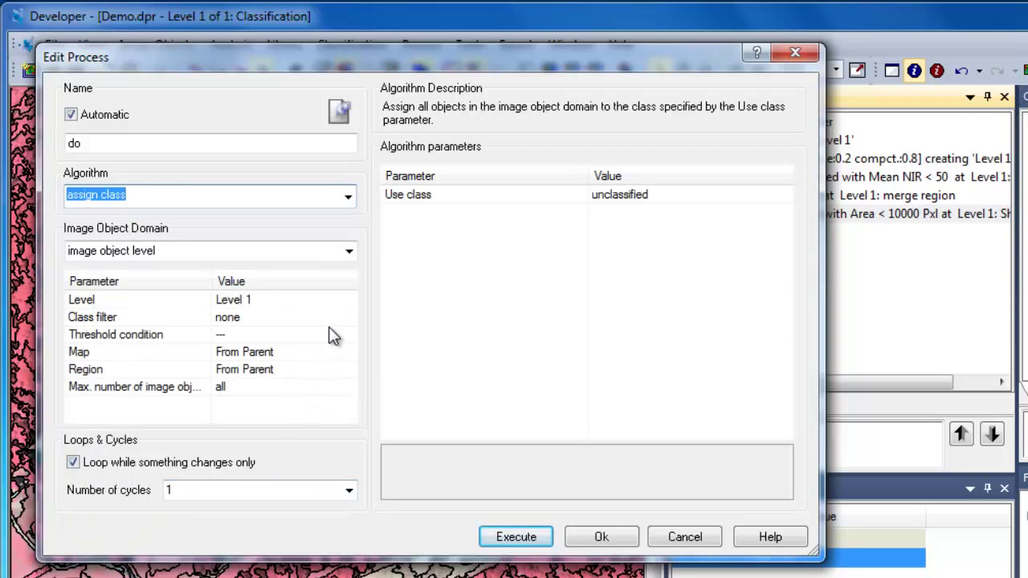
left_click(351, 318)
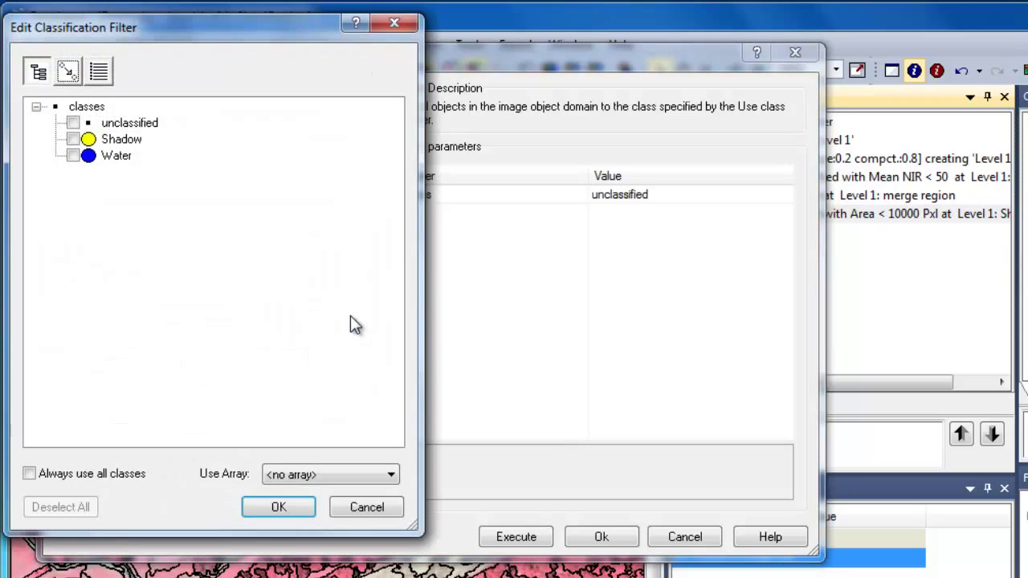
left_click(73, 123)
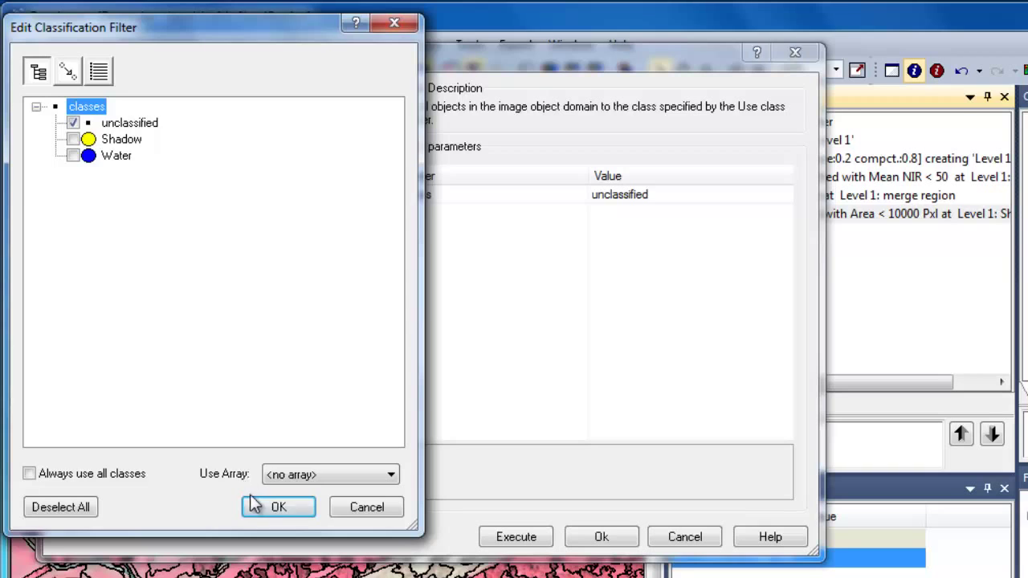
left_click(278, 507)
left_click(315, 336)
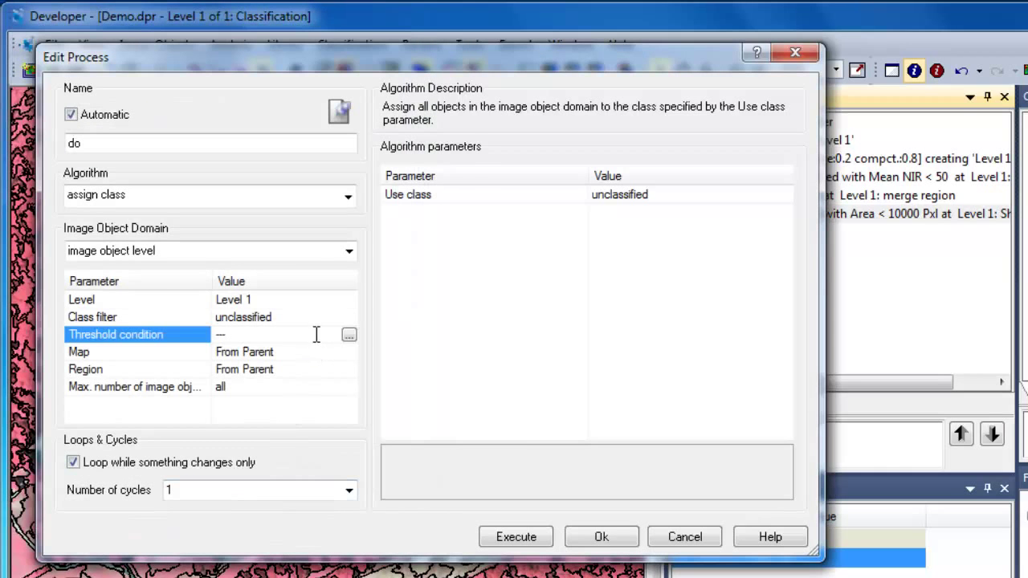
- Set the process threshold condition to Mean NIR < 100
left_click(348, 336)
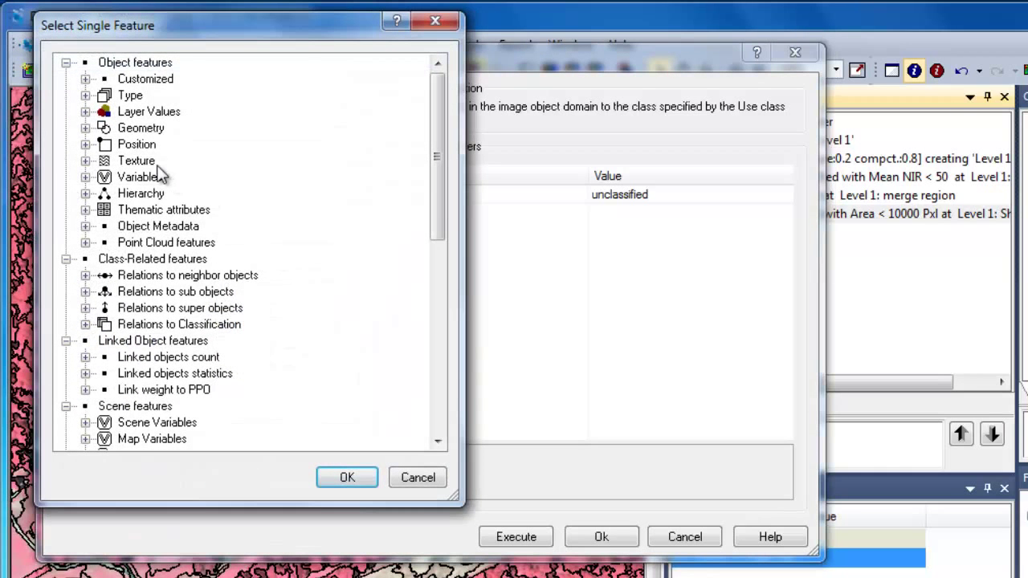
left_click(85, 111)
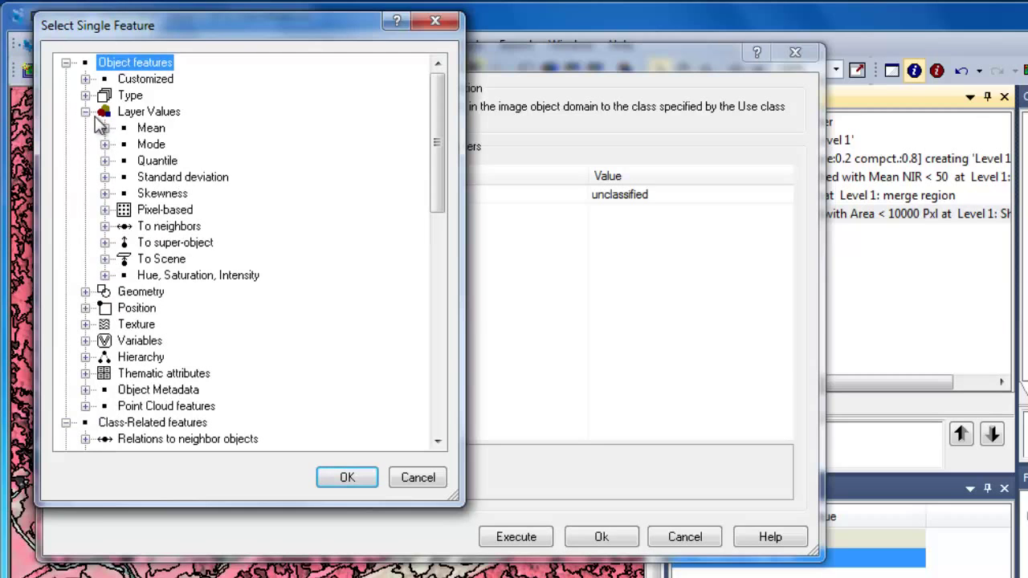
left_click(105, 128)
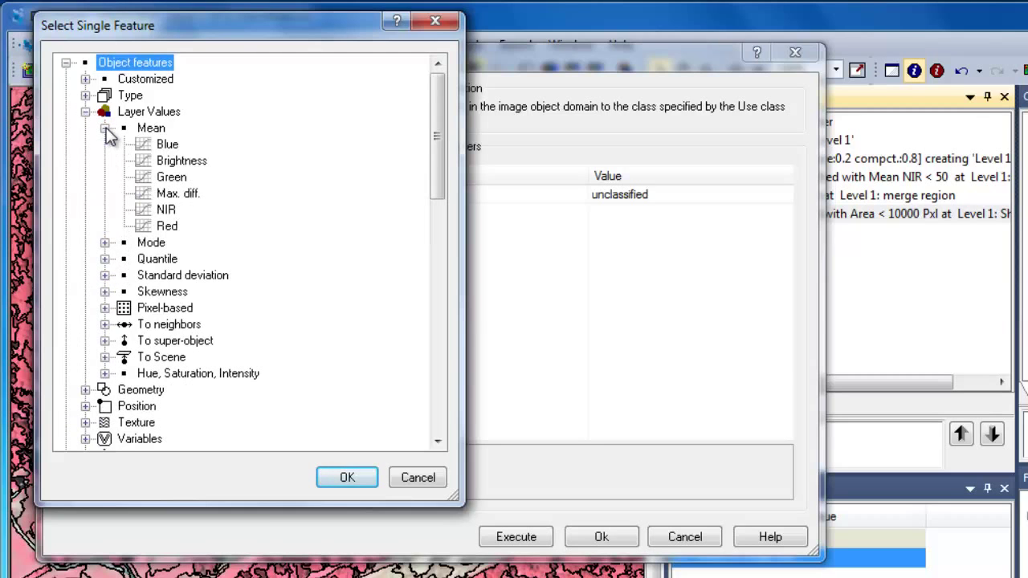
double_click(165, 210)
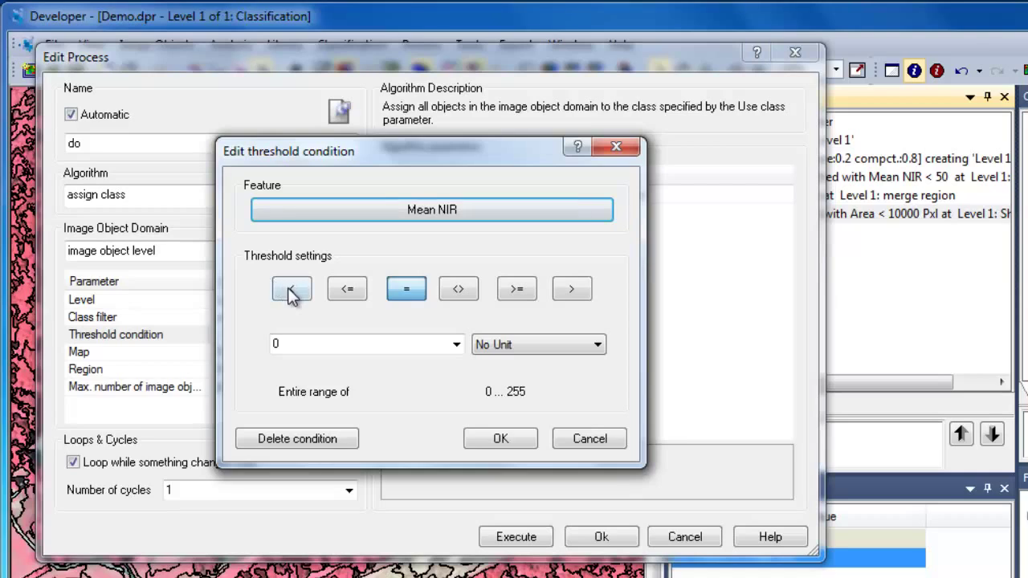
left_click(294, 294)
left_click(302, 342)
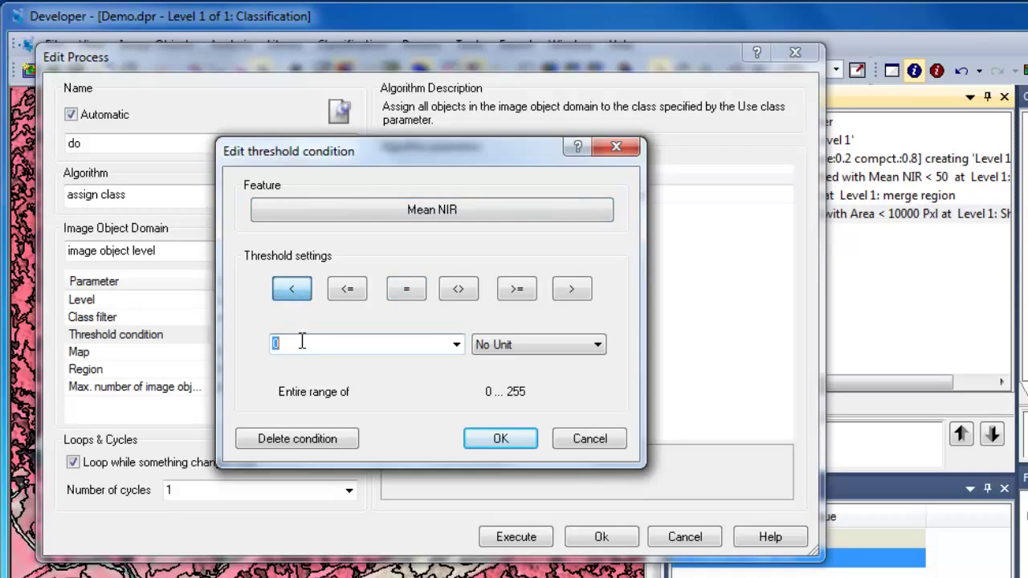
type("100")
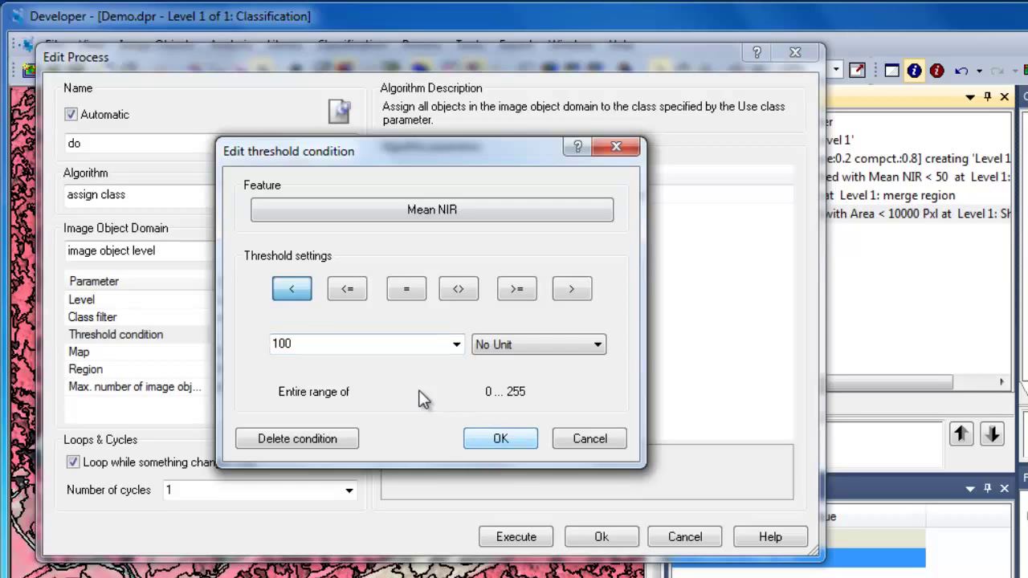
left_click(498, 438)
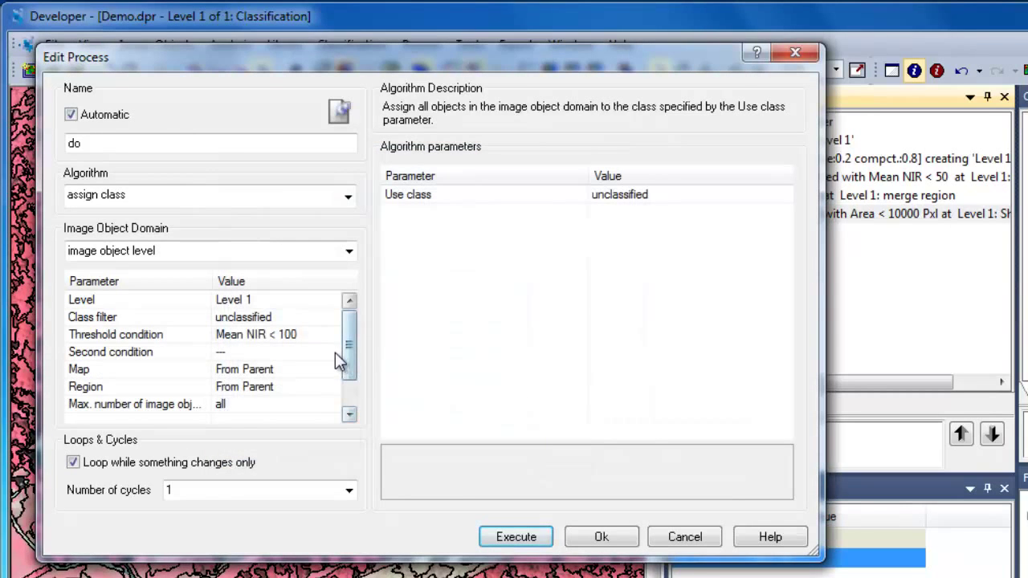
left_click(335, 353)
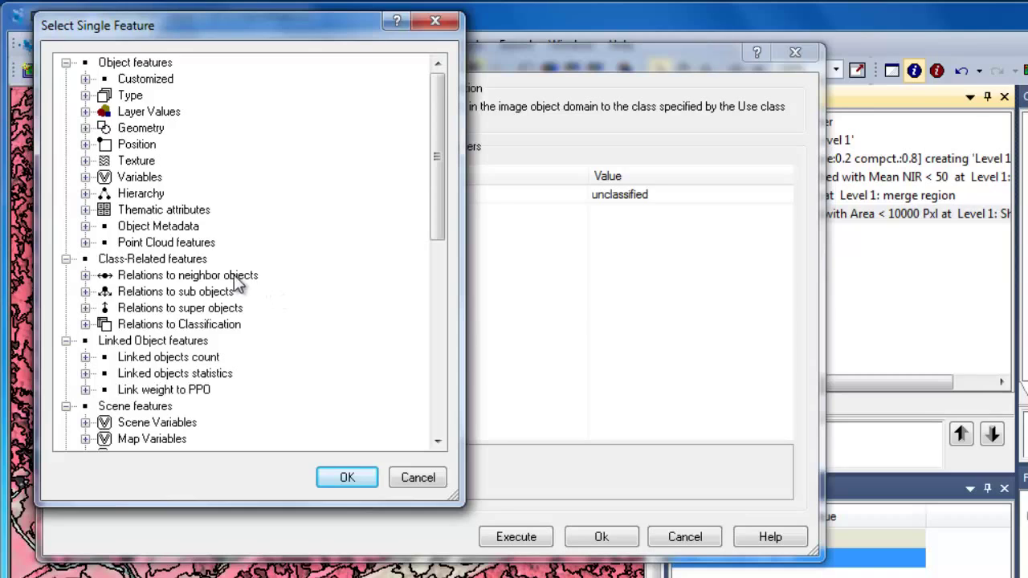
- Add a second condition: Rel. border to Water > 0.5
left_click(85, 276)
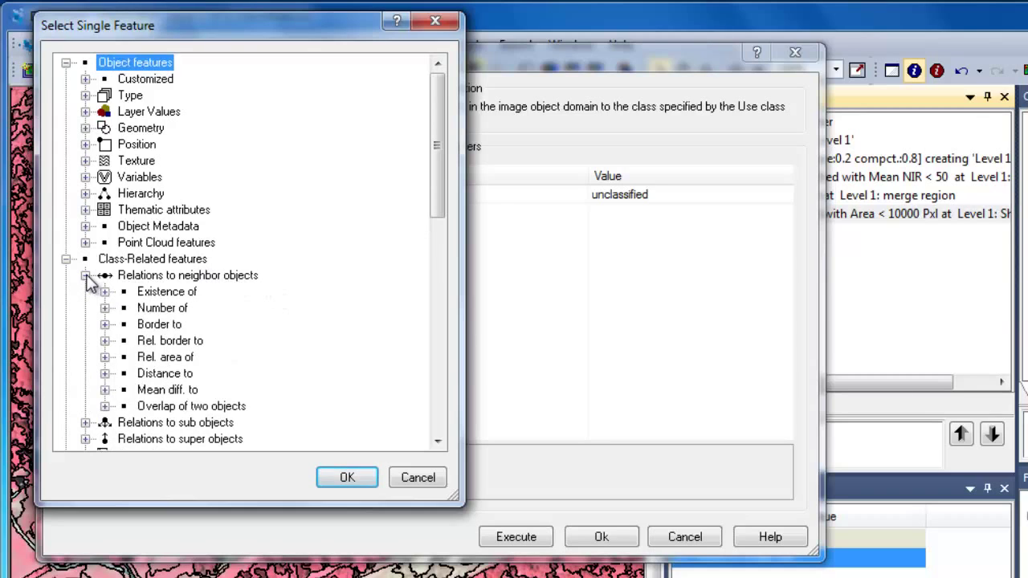
left_click(104, 340)
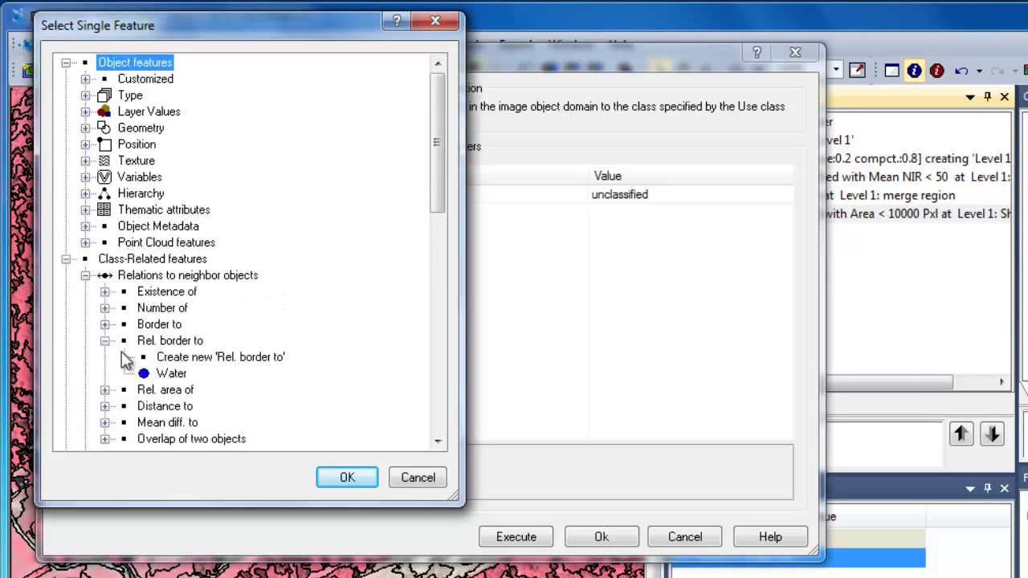
double_click(165, 374)
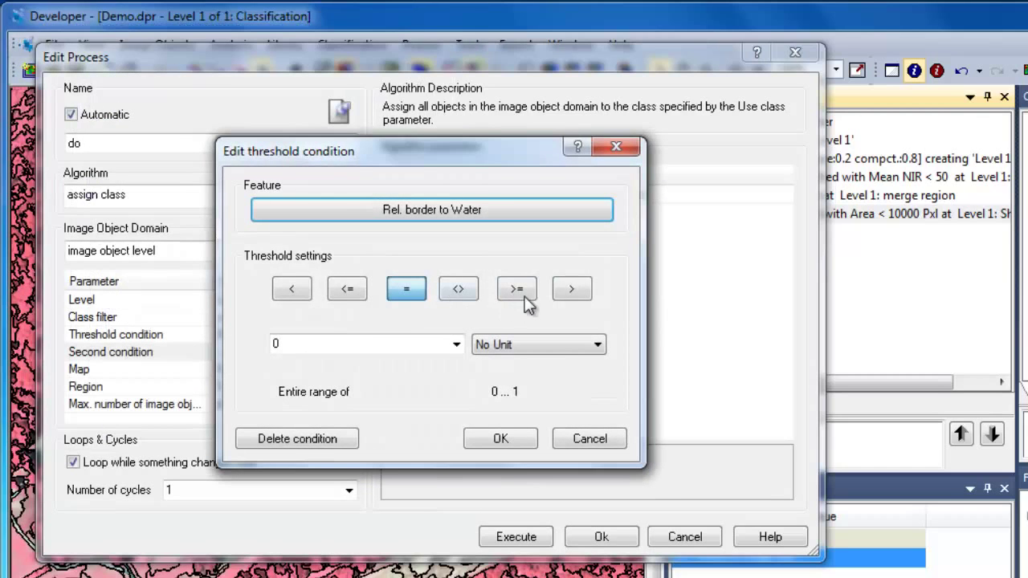
left_click(572, 289)
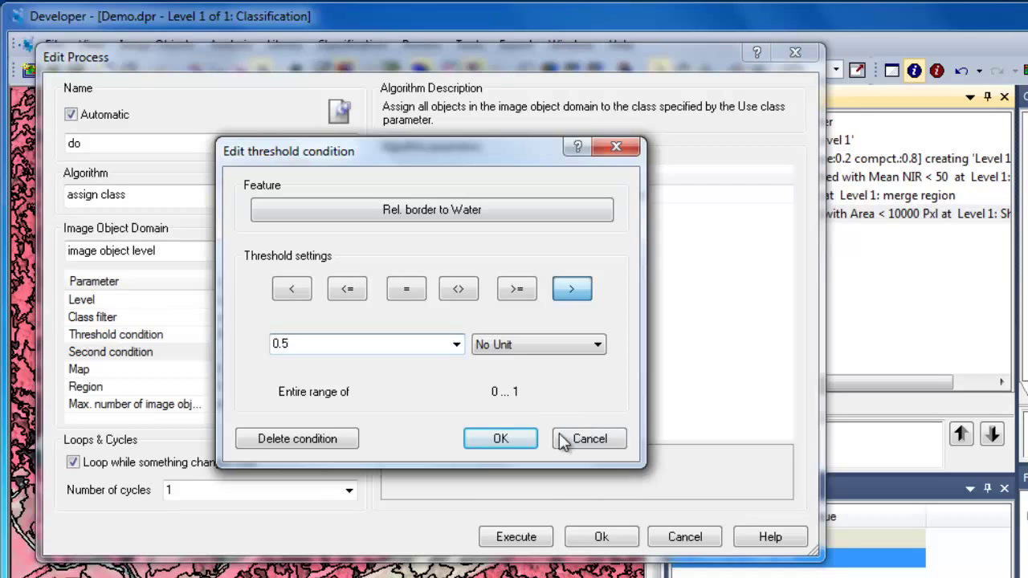
left_click(523, 443)
left_click(666, 197)
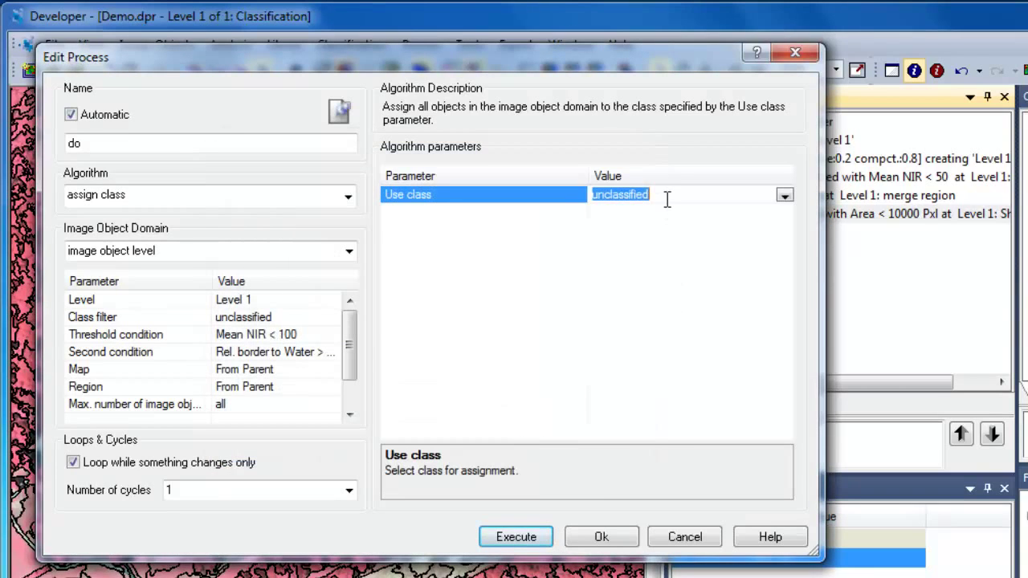
- Create a bright green Missed Water class as the assigned class and save the process
type("Missed Water")
key("Return")
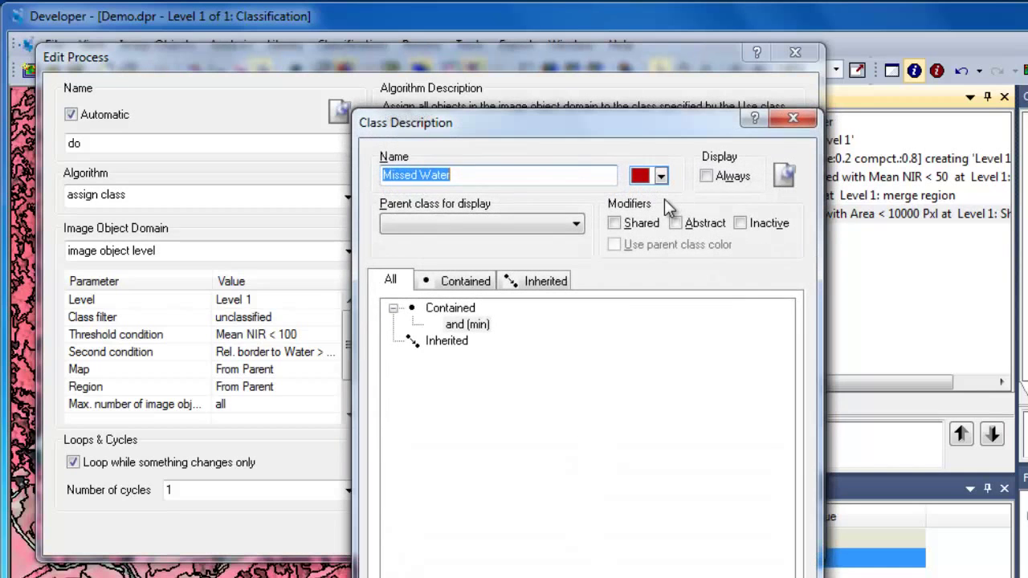
left_click(660, 176)
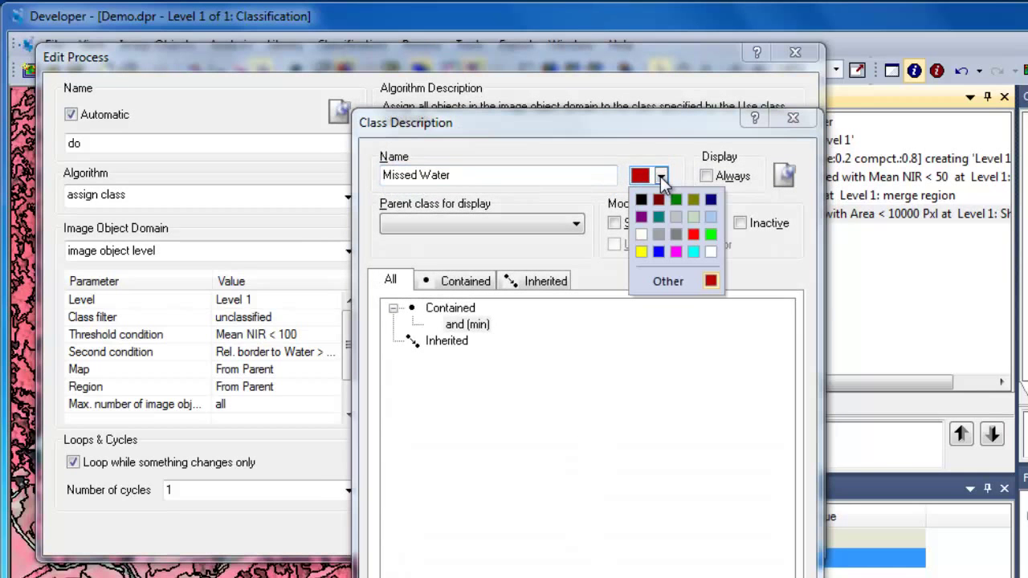
left_click(712, 230)
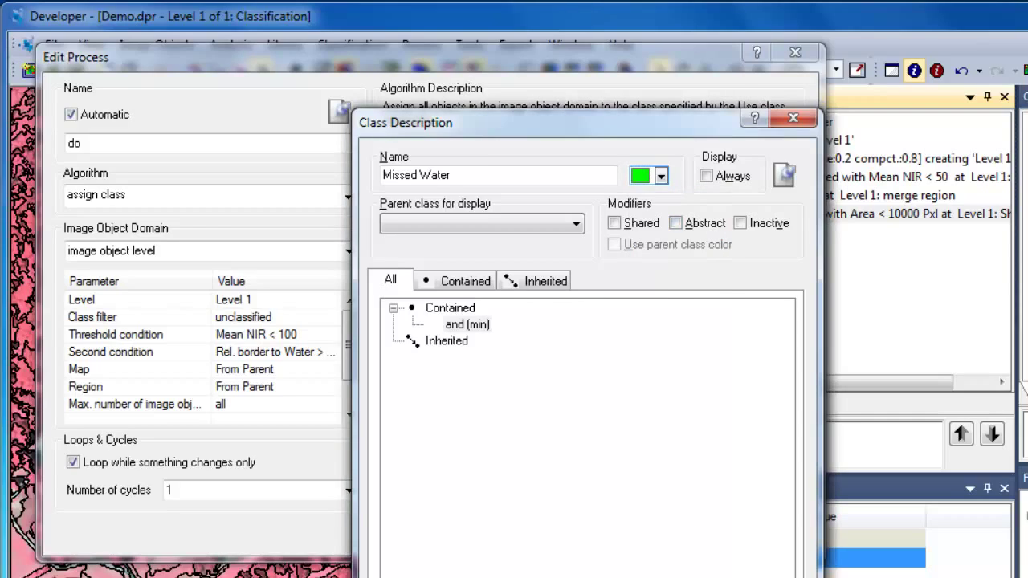
key("Return")
left_click(596, 536)
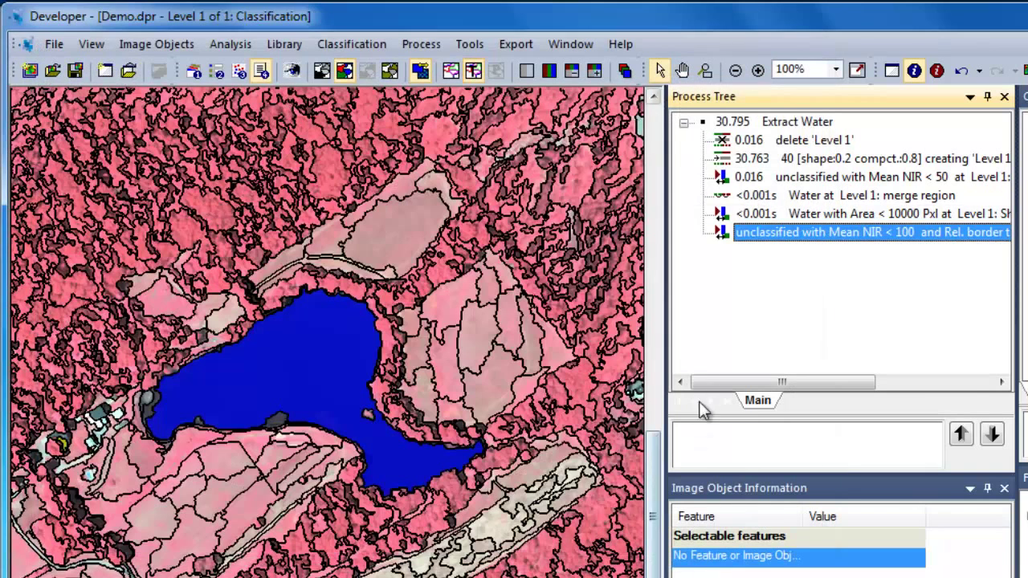
- Execute the Missed Water classification and append a new grow region process
right_click(758, 241)
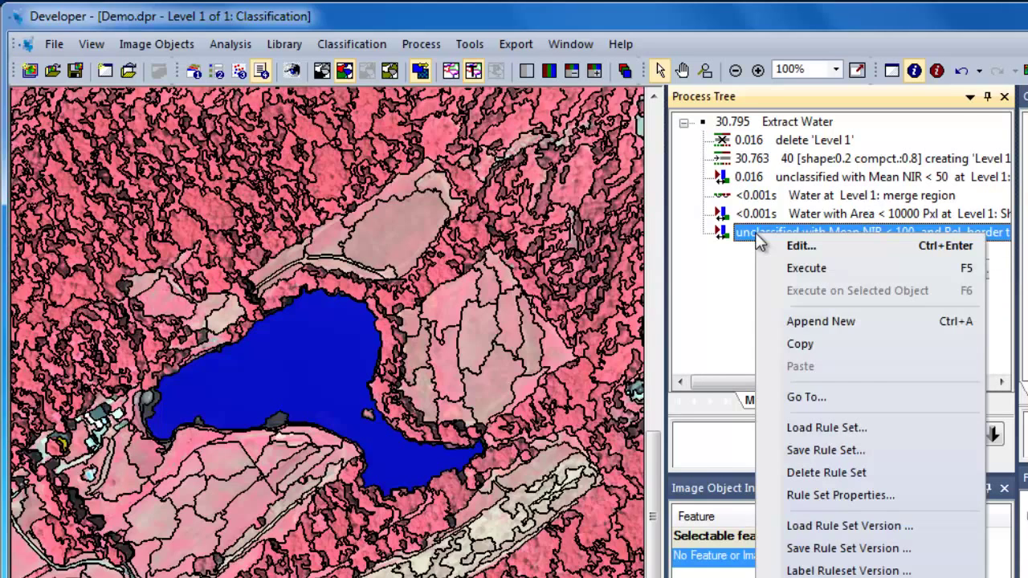
left_click(783, 268)
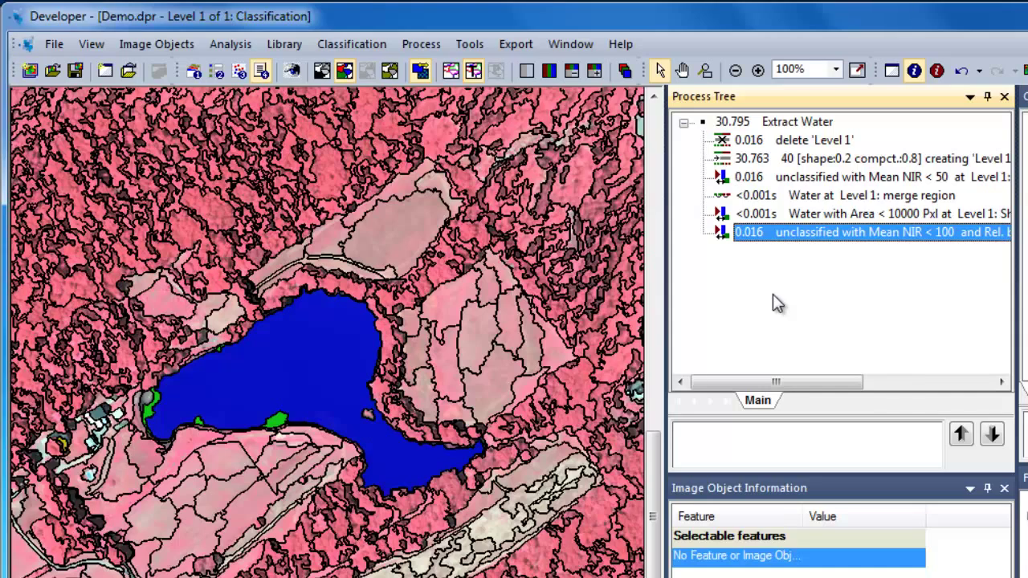
right_click(750, 243)
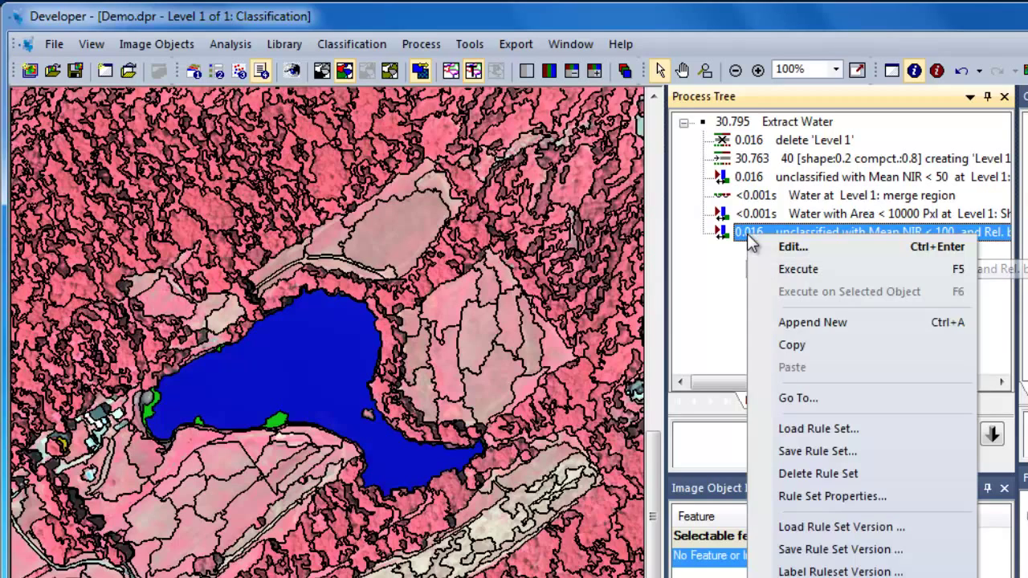
left_click(795, 324)
left_click(349, 197)
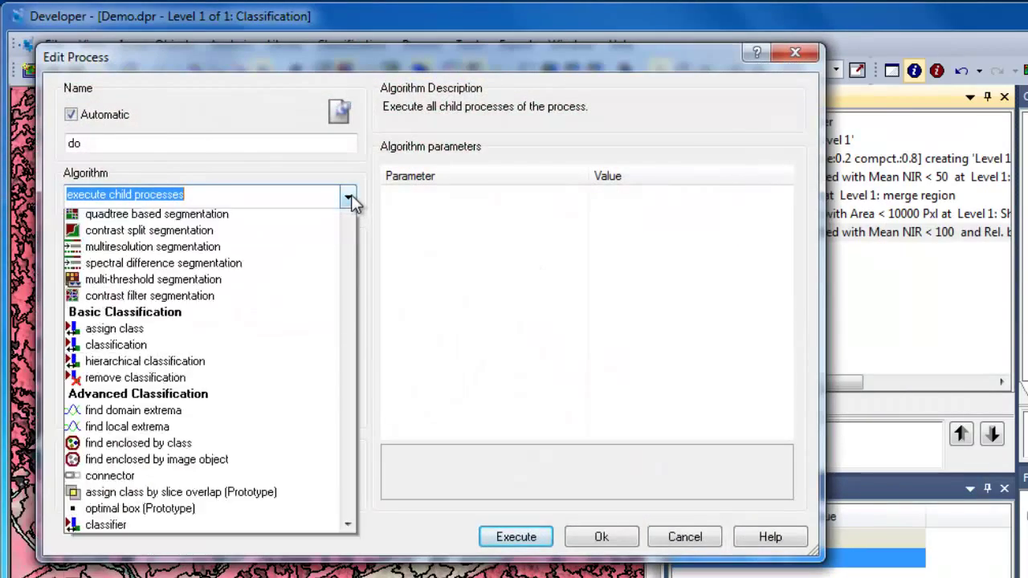
left_click_drag(348, 257, 358, 336)
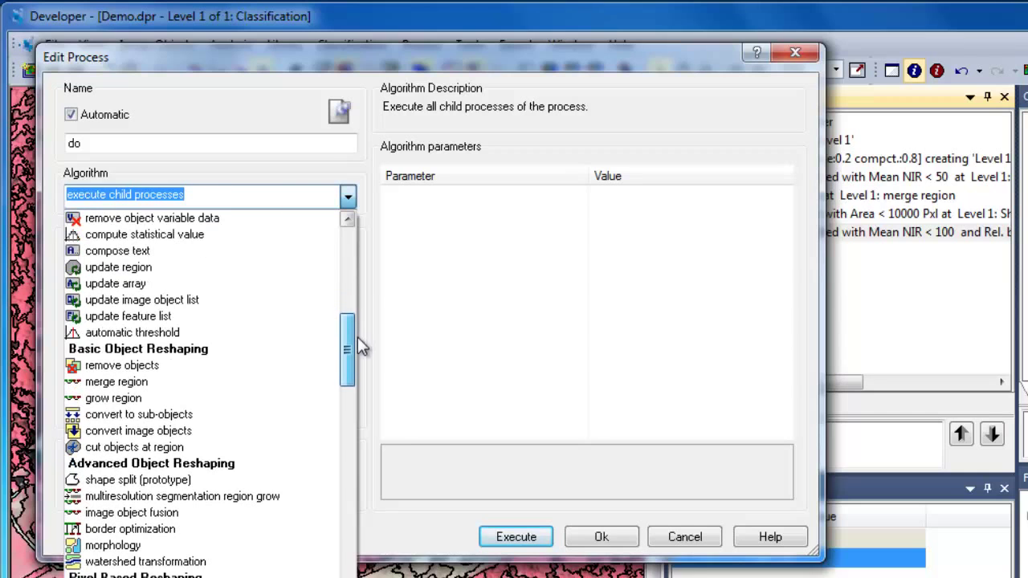
left_click(303, 397)
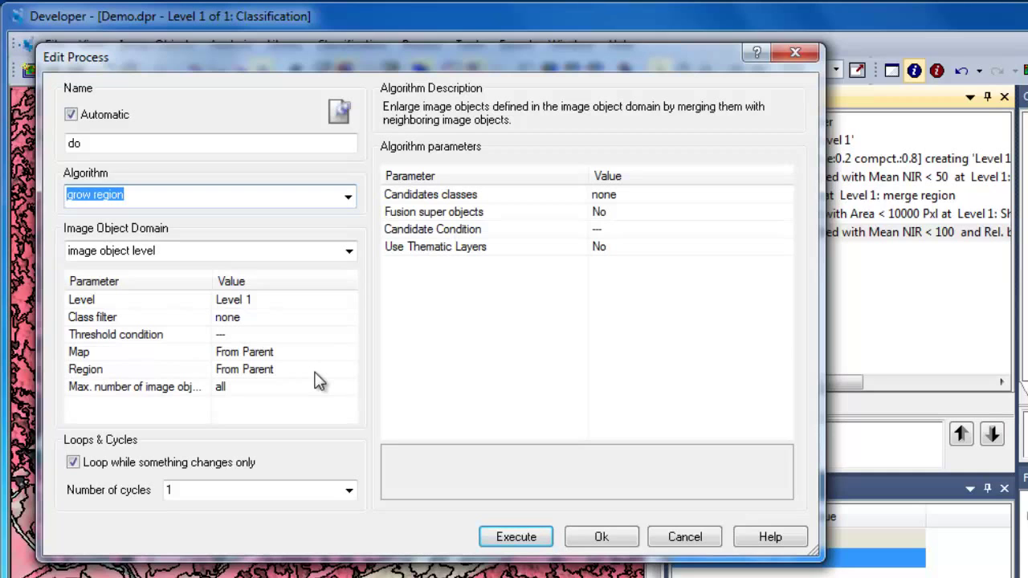
- Set the grow region class filter to Water and candidate class to Missed Water, then save it
left_click(344, 318)
left_click(348, 318)
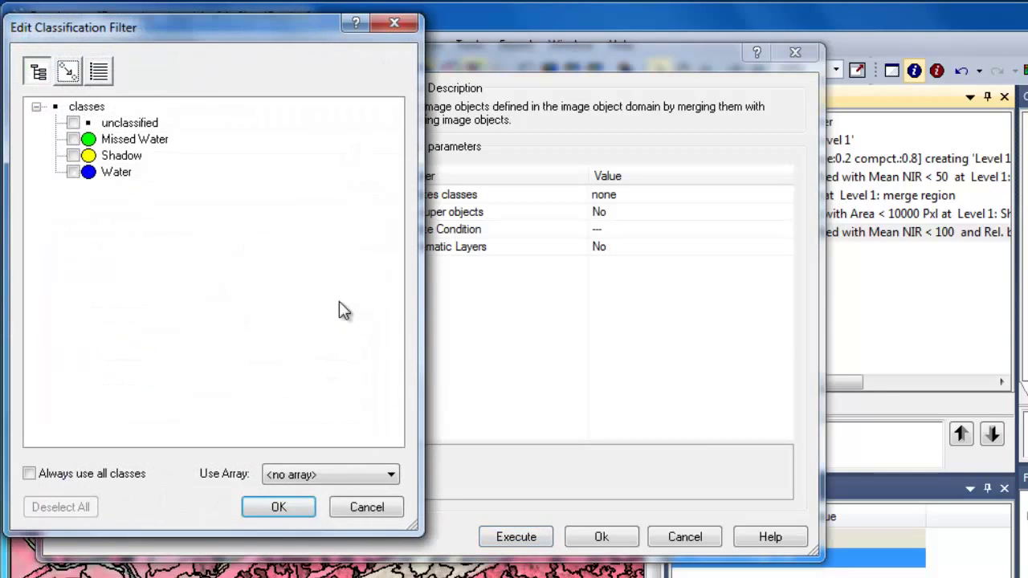
left_click(116, 175)
left_click(273, 506)
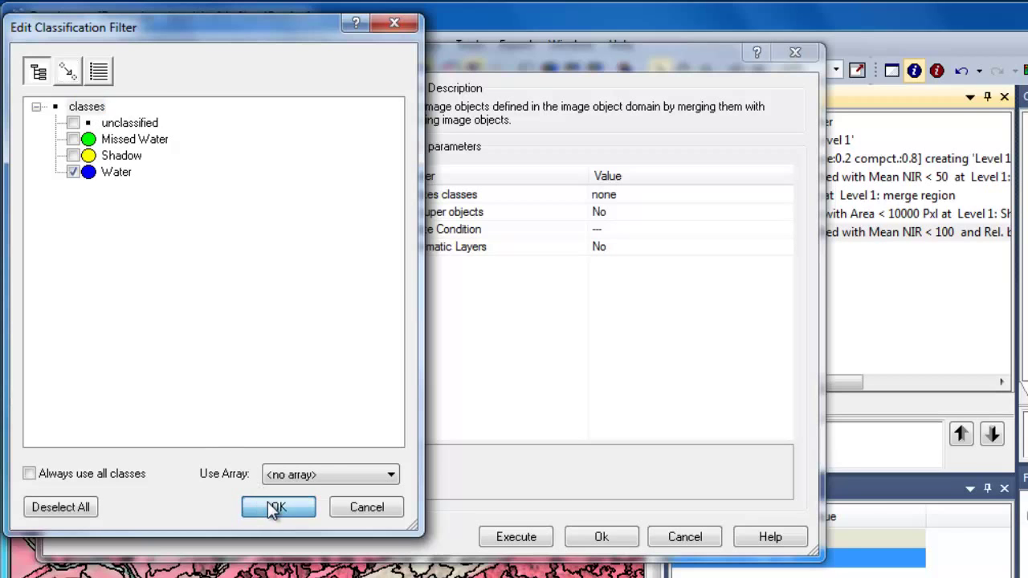
left_click(678, 196)
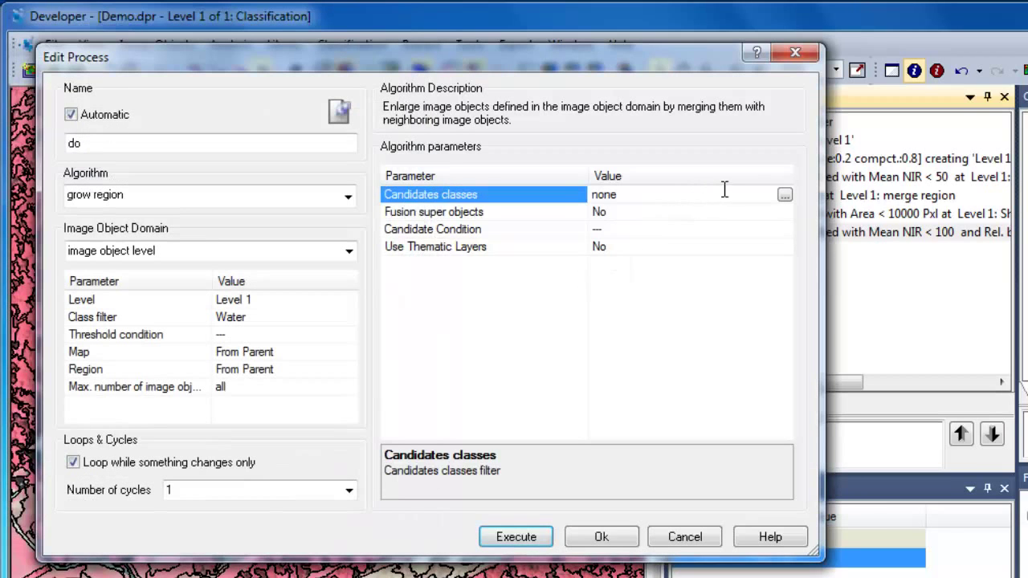
left_click(783, 195)
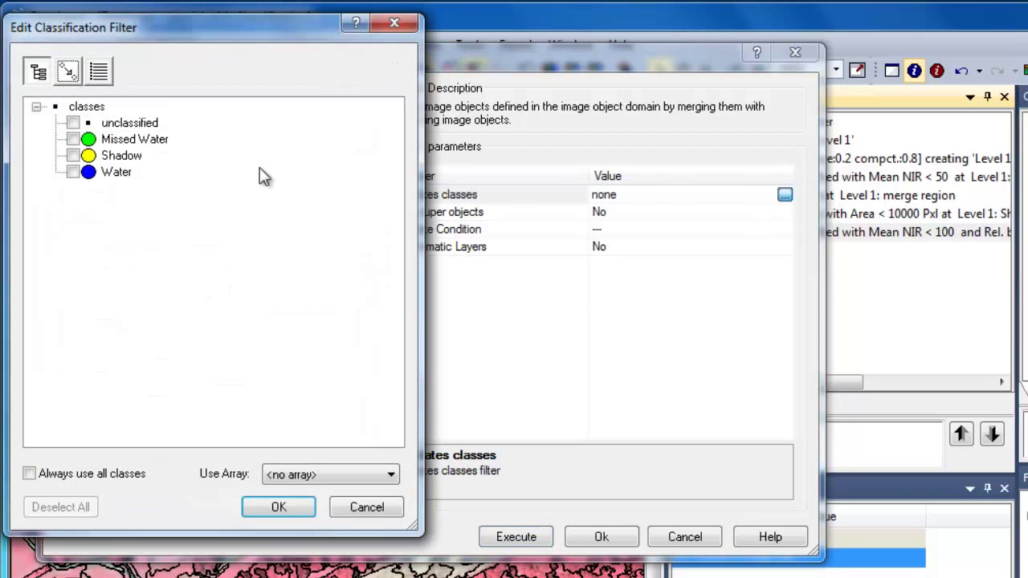
left_click(149, 140)
left_click(276, 505)
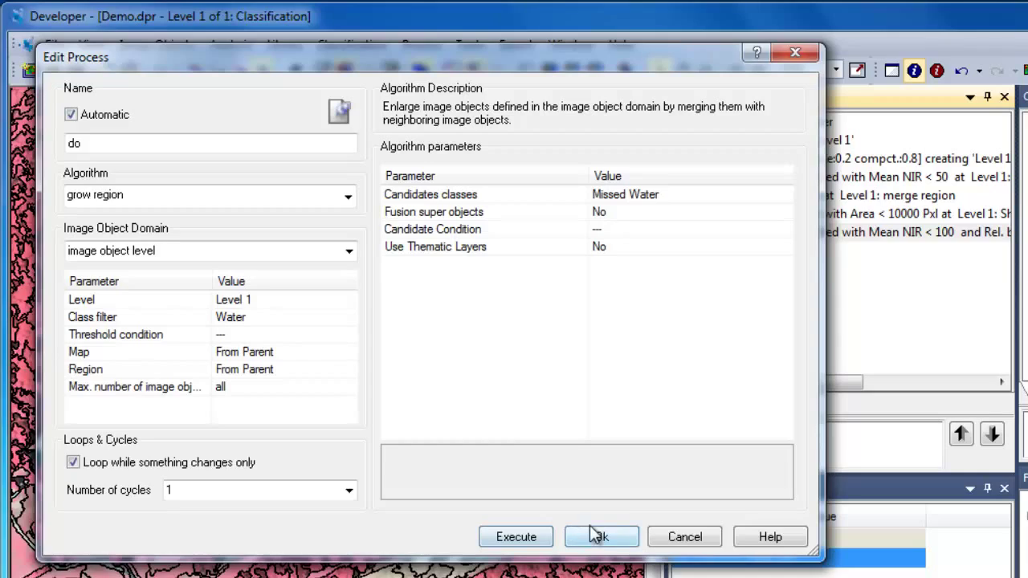
left_click(593, 533)
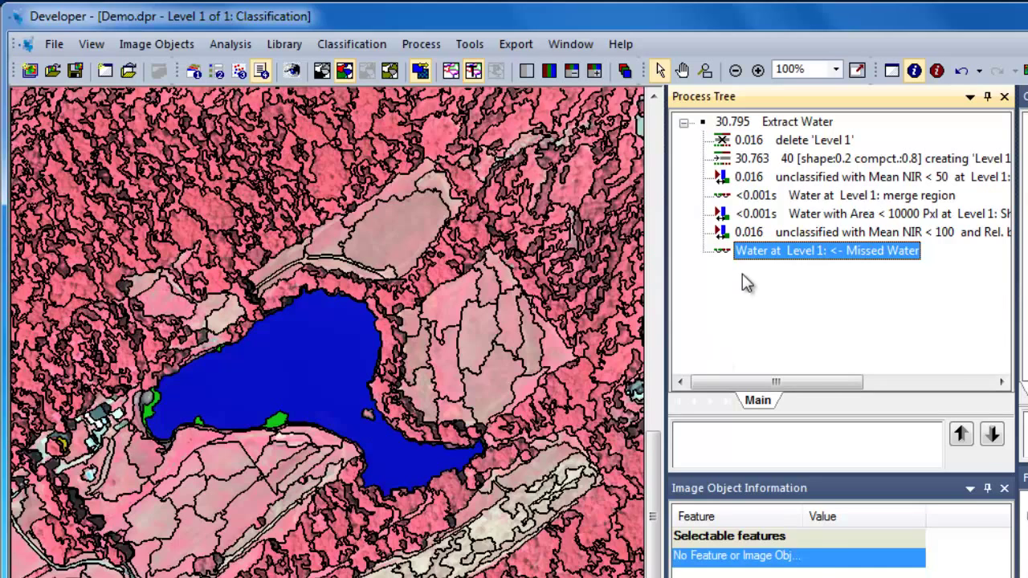
- Execute the 'Water at Level 1: <- Missed Water' grow region process
right_click(756, 253)
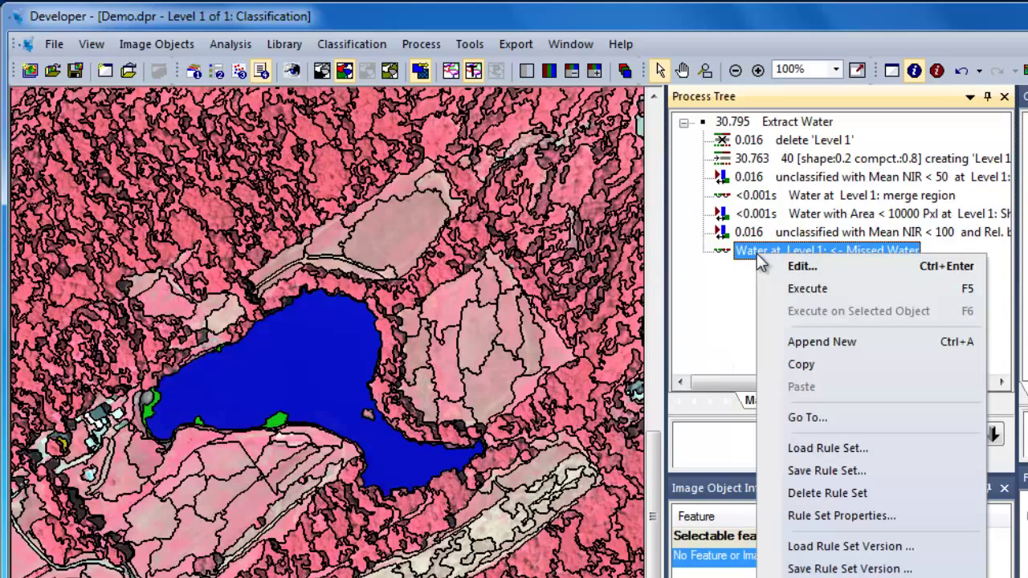
left_click(797, 291)
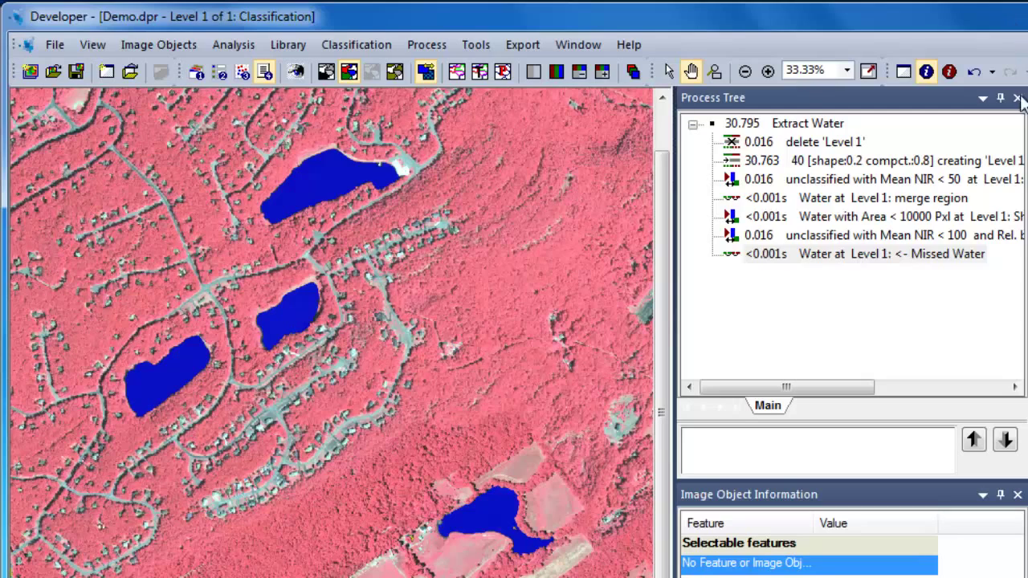
right_click(773, 255)
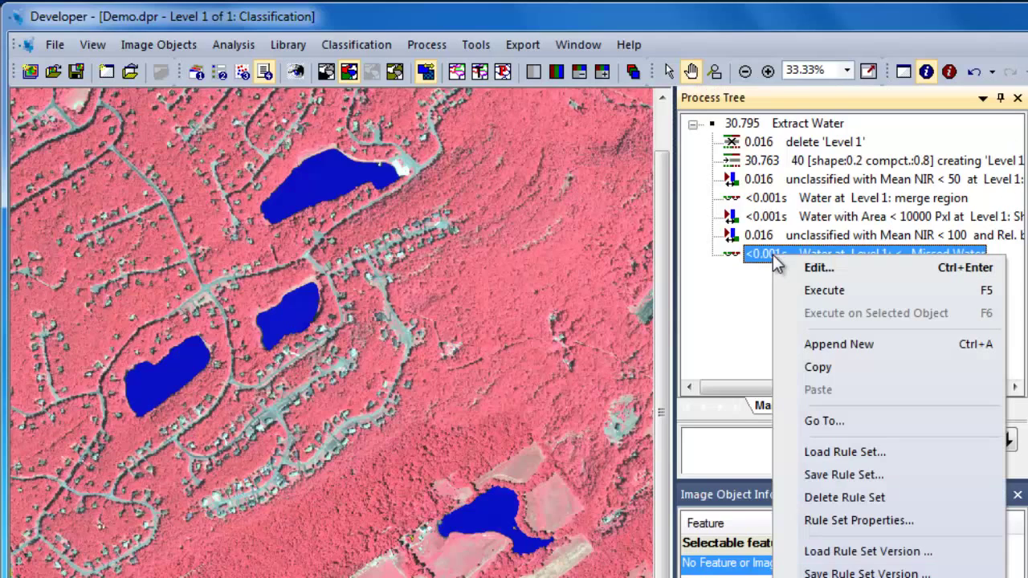
- Append an export vector layer process limited to Water objects
left_click(815, 345)
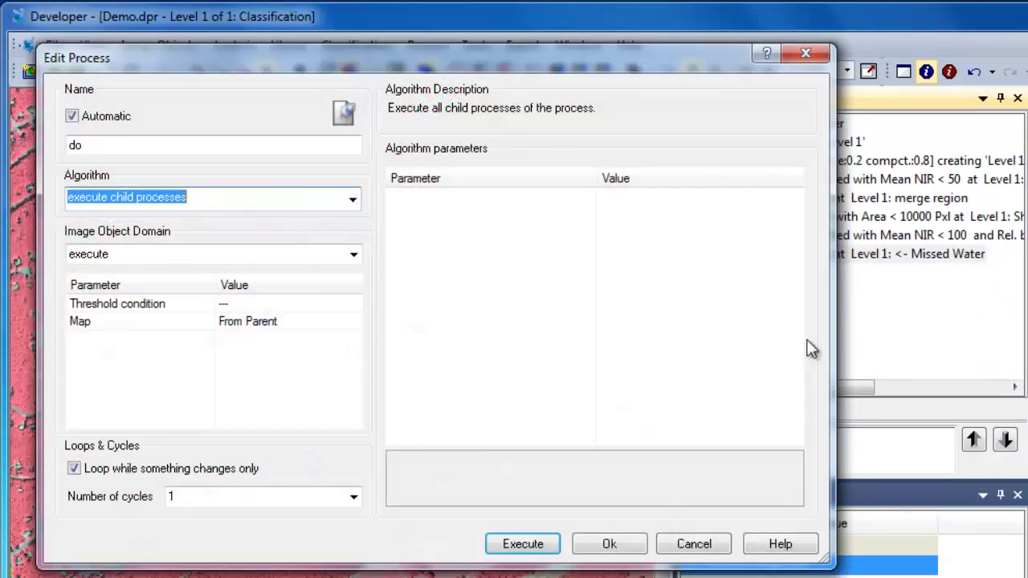
left_click(352, 203)
left_click_drag(346, 248, 337, 577)
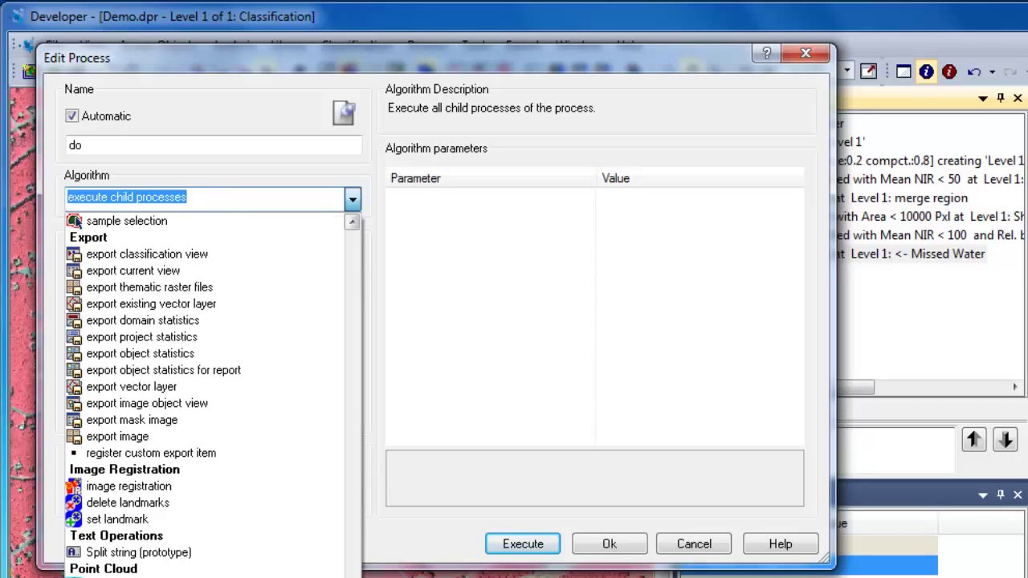
left_click(172, 388)
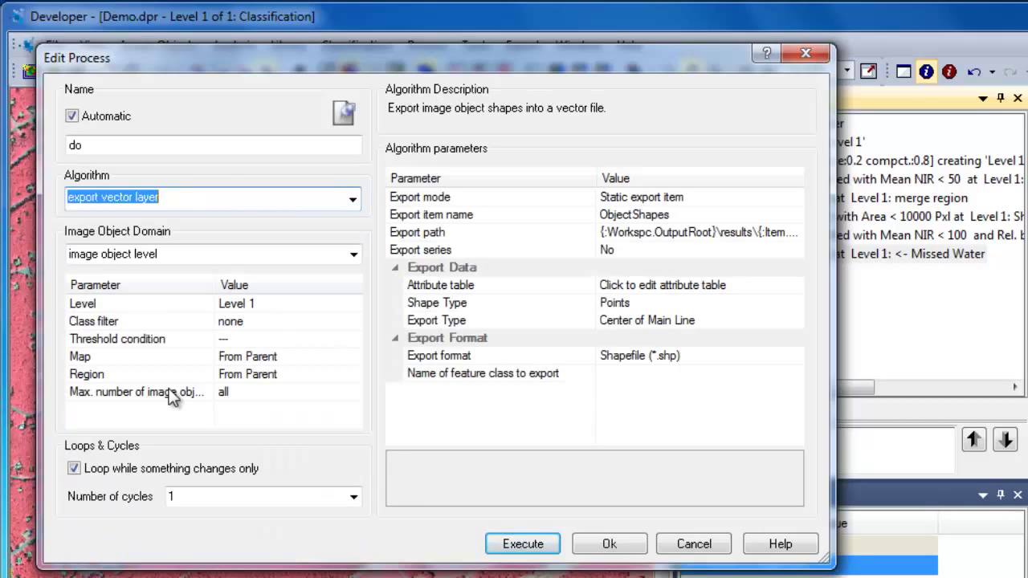
left_click(358, 329)
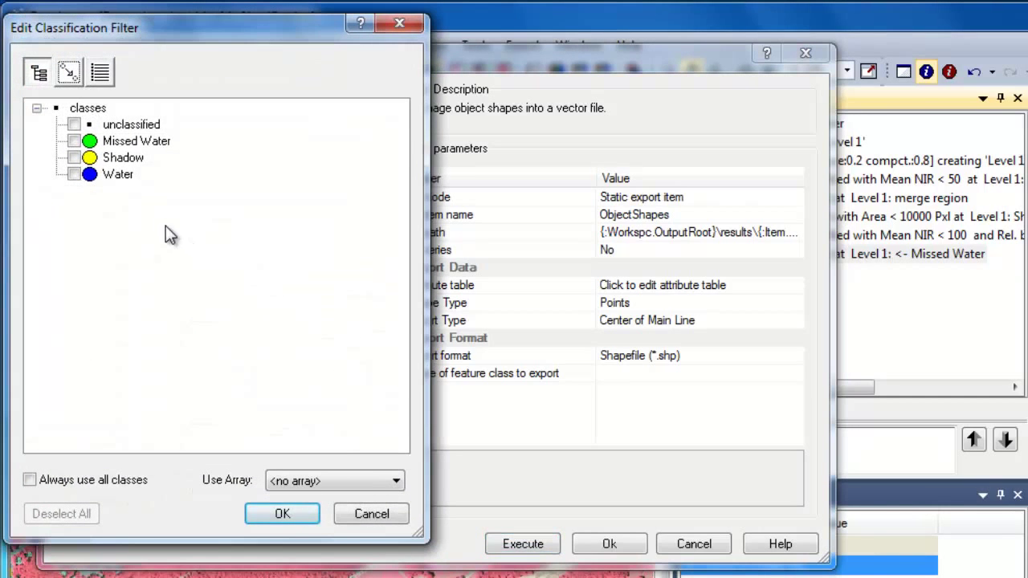
left_click(126, 180)
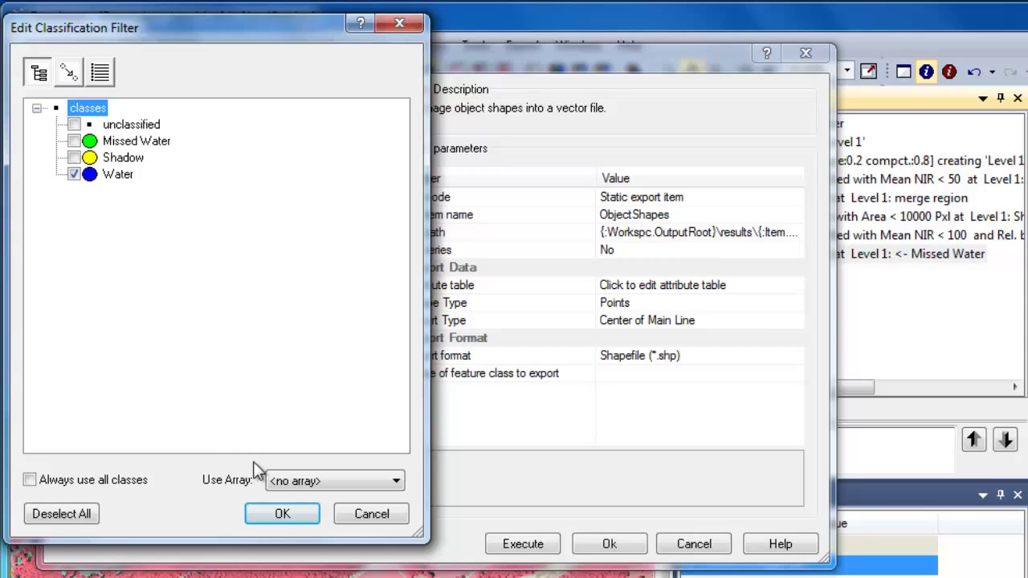
left_click(269, 510)
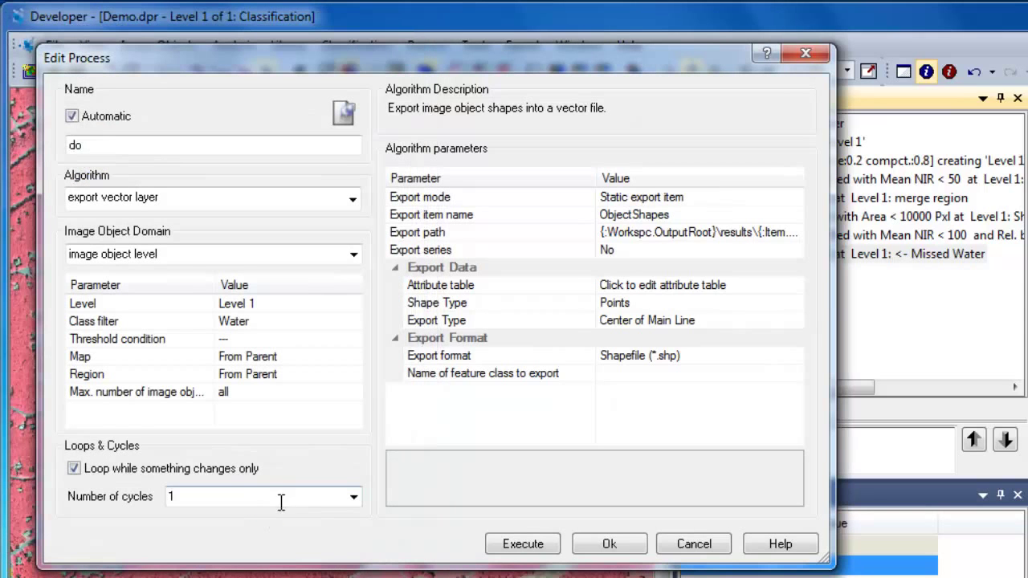
- Name the export WaterPolys with Polygons shape type and Smoothed export type, then save it
left_click(688, 214)
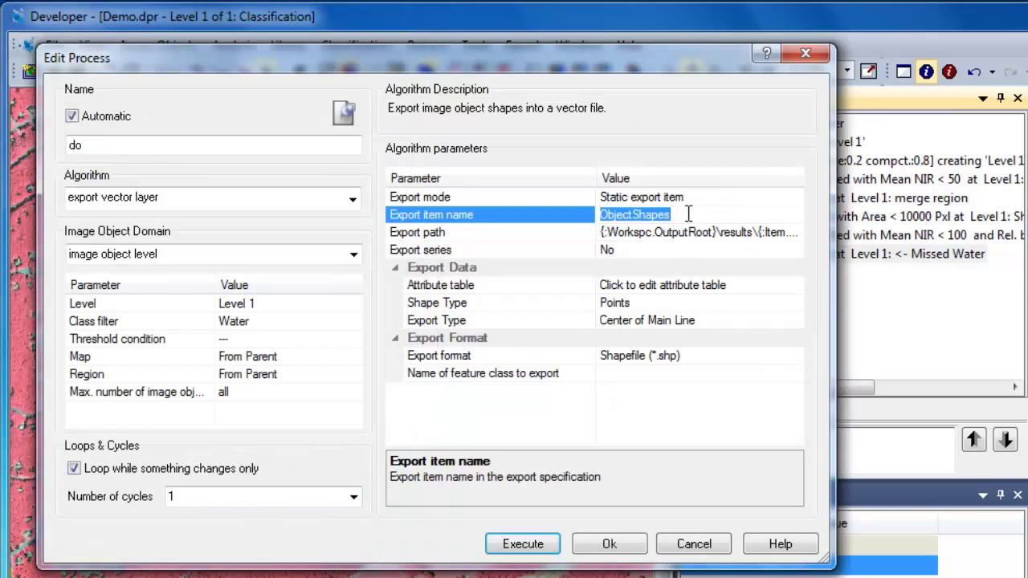
type("WaterPolys")
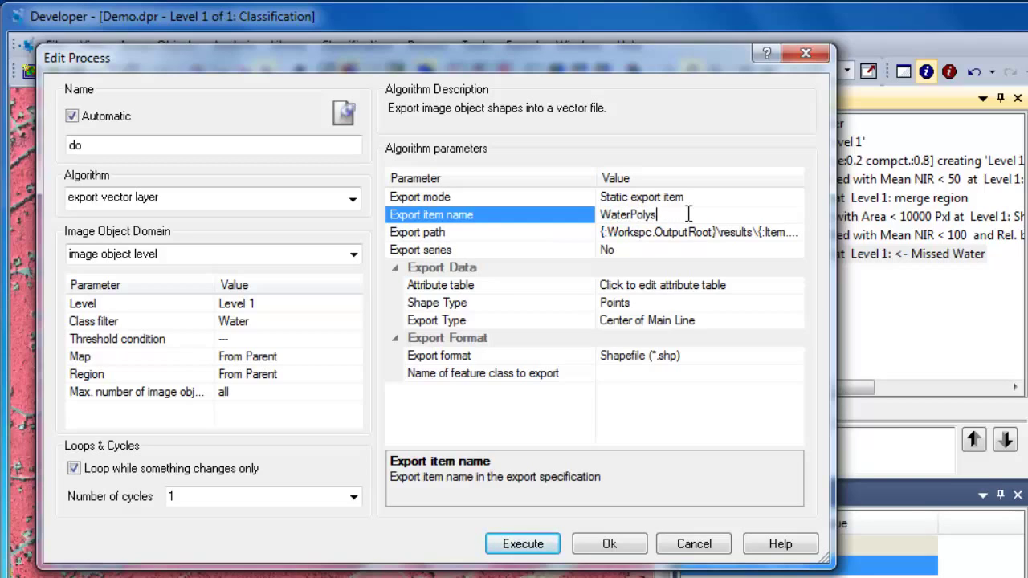
left_click(690, 299)
left_click(795, 303)
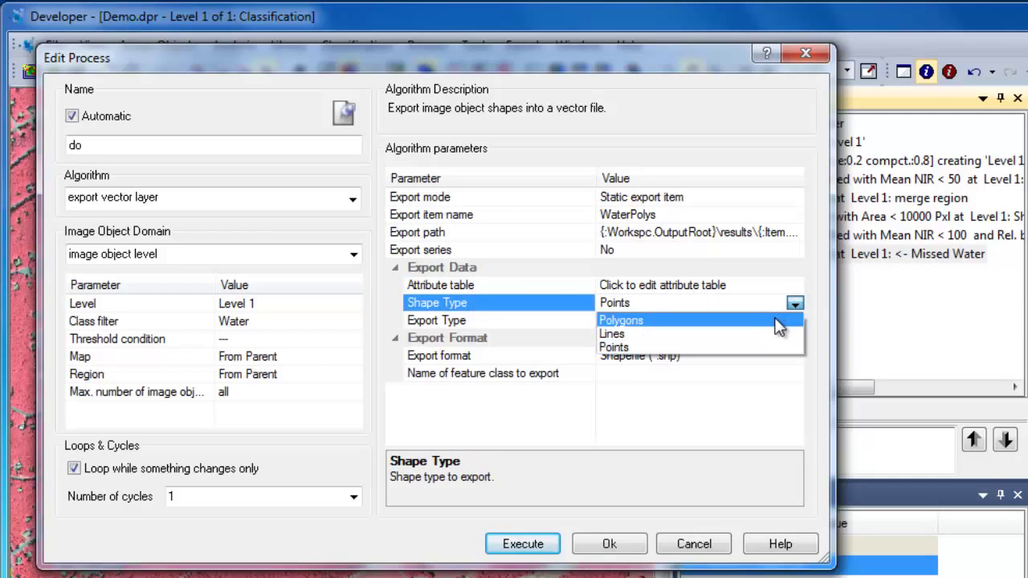
left_click(776, 317)
left_click(780, 321)
left_click(794, 319)
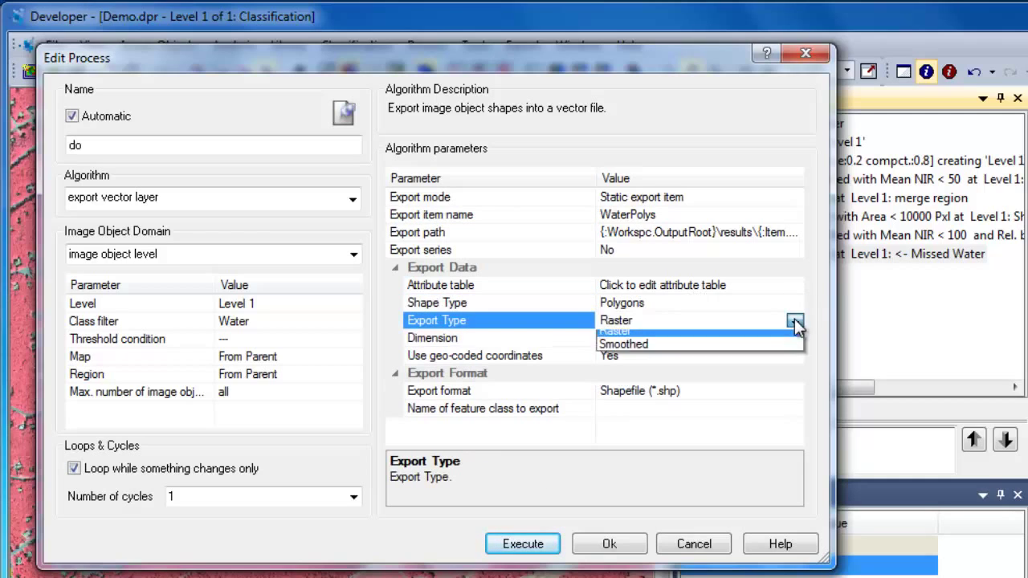
left_click(761, 353)
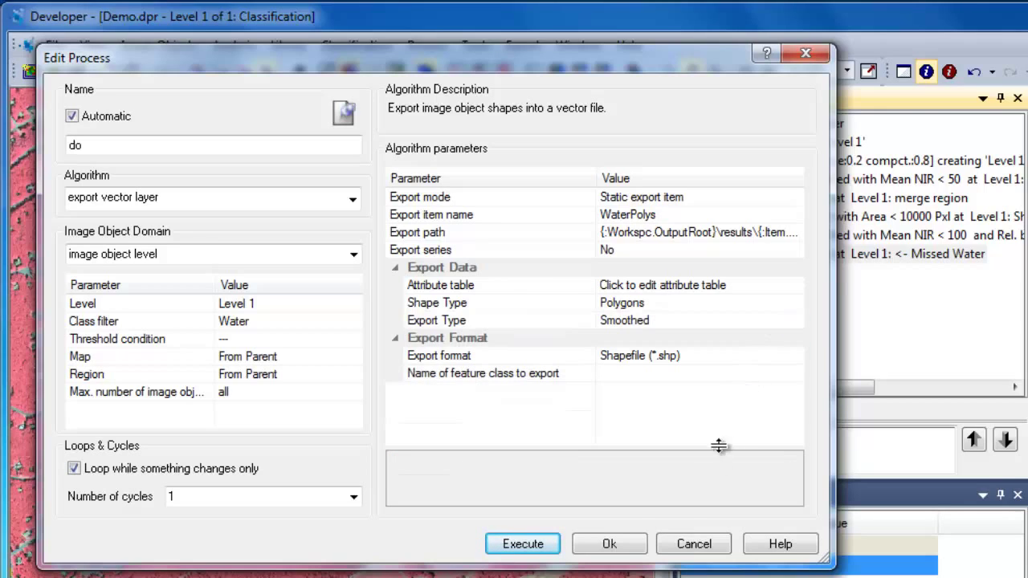
left_click(609, 545)
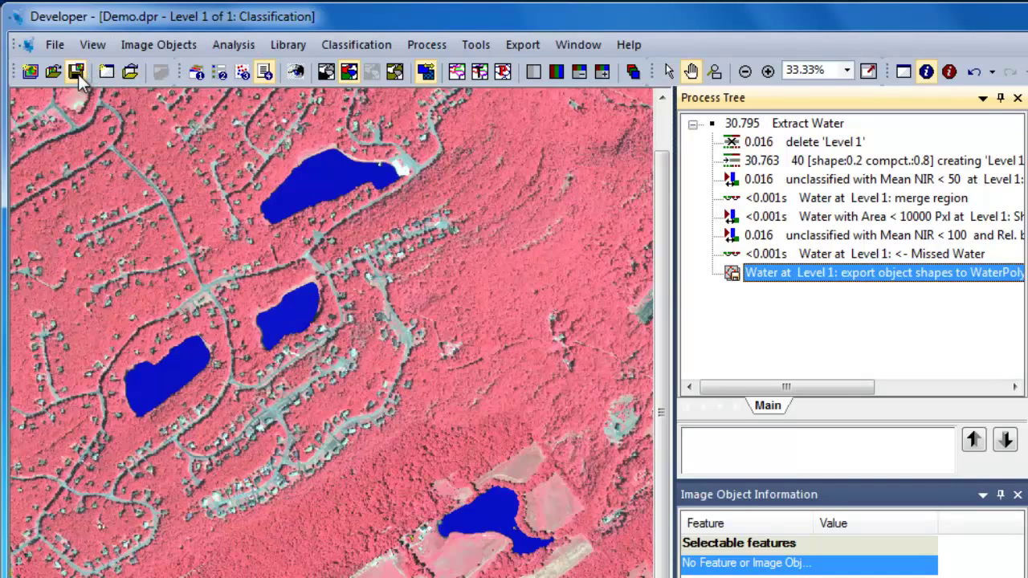
- Save the Extract Water process tree to a rule set file with Save Rule Set
right_click(729, 330)
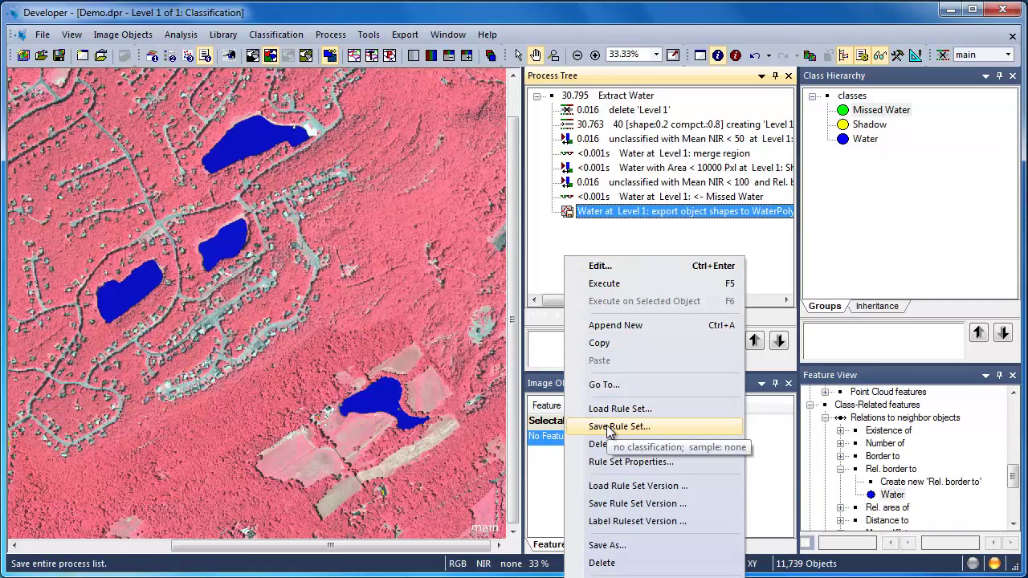
left_click(606, 425)
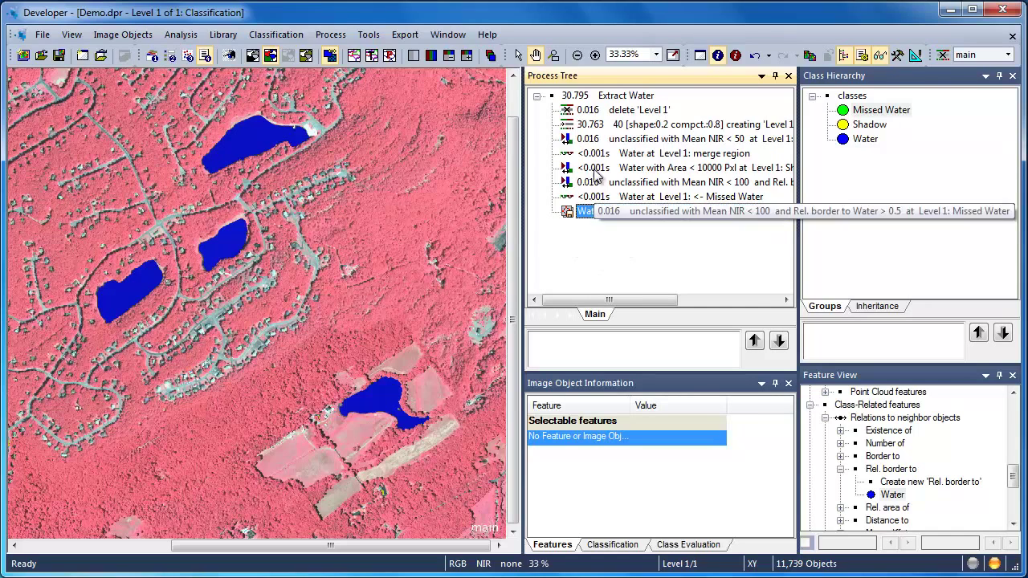
- Add a child group process named 'Segment' under Extract Water
right_click(576, 98)
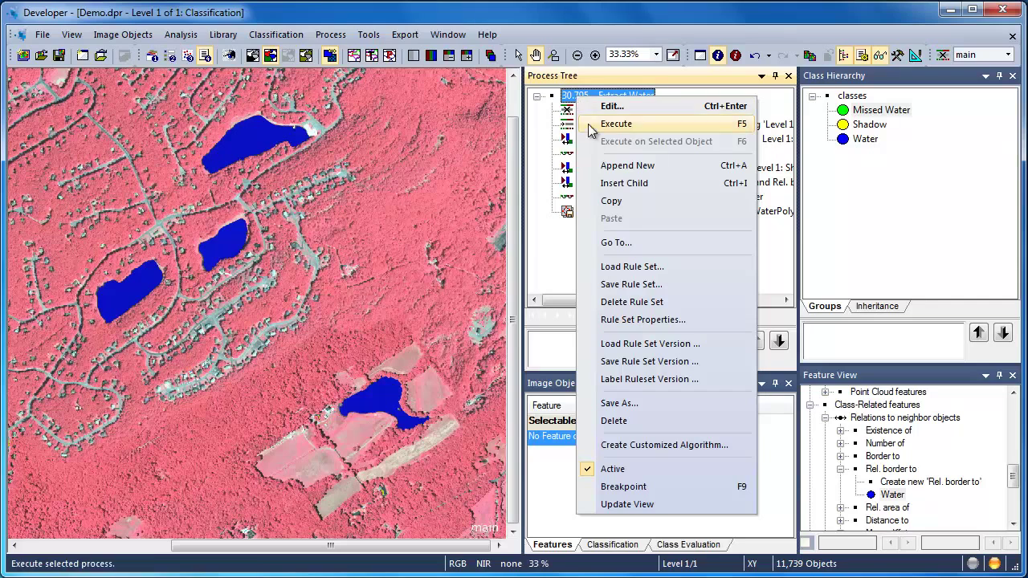
left_click(610, 184)
left_click_drag(92, 114, 50, 115)
type("Segment")
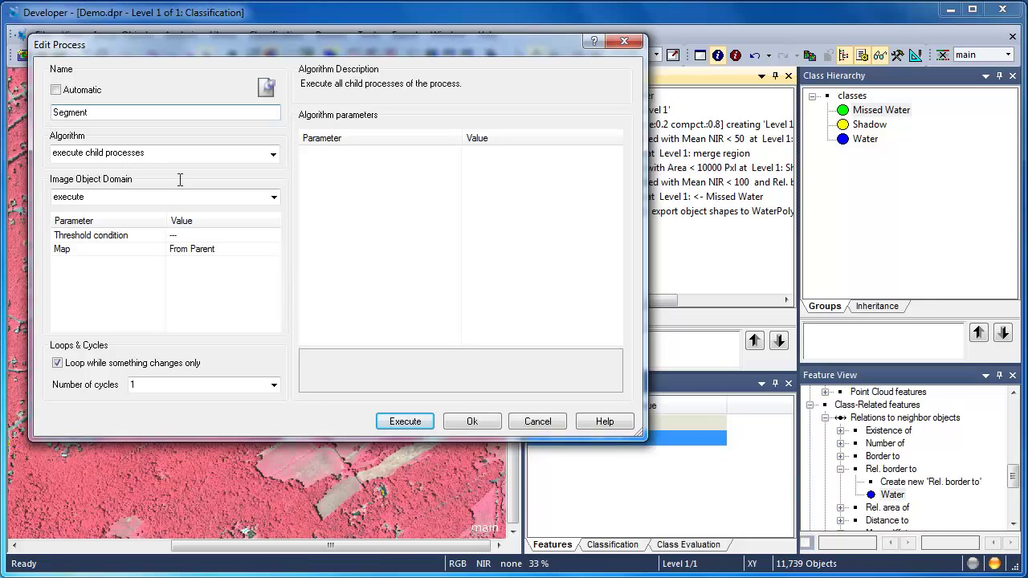
left_click(471, 422)
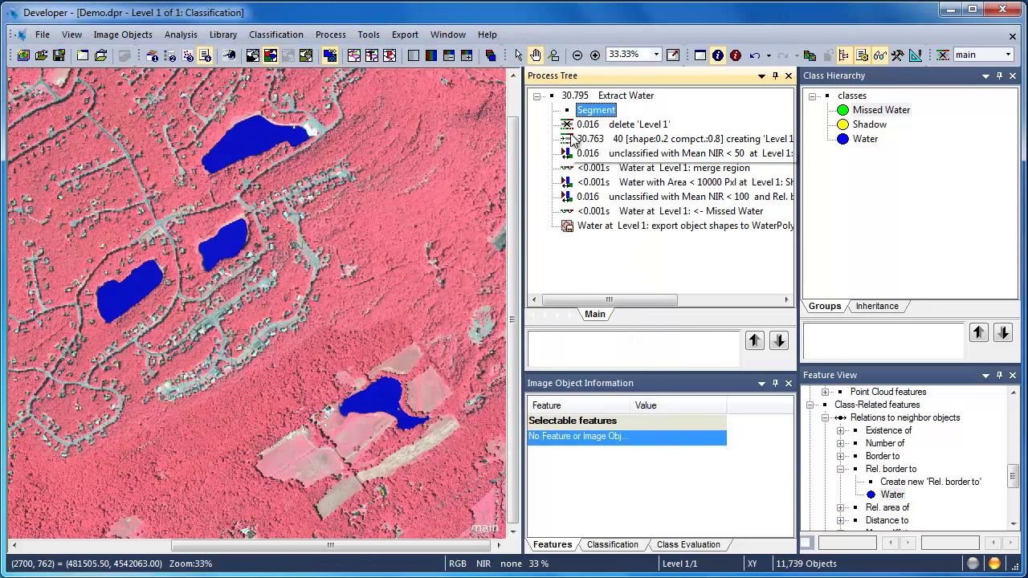
- Move the 'delete Level 1' and segmentation processes under the Segment group
left_click_drag(596, 120, 596, 114)
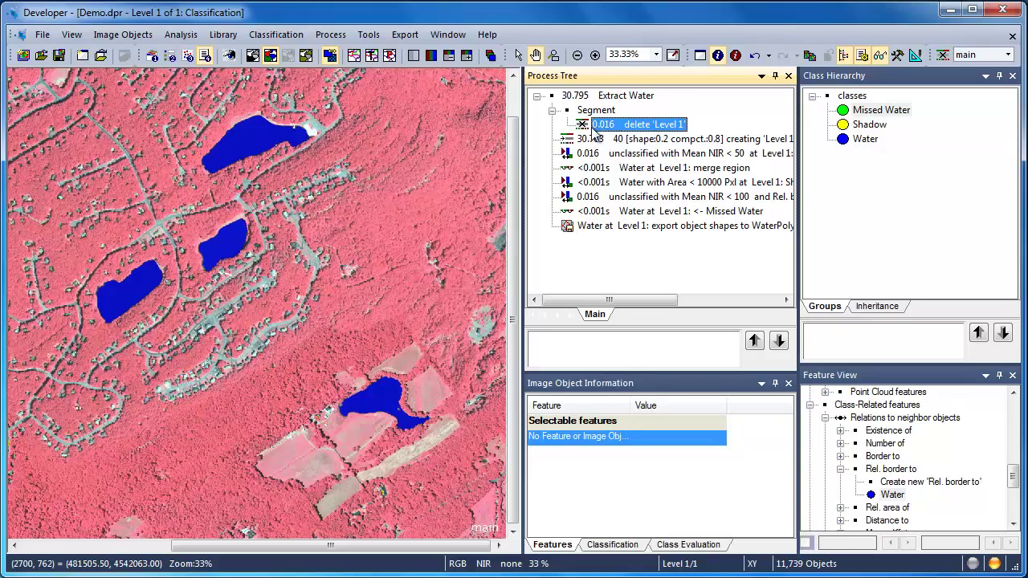
double_click(594, 139)
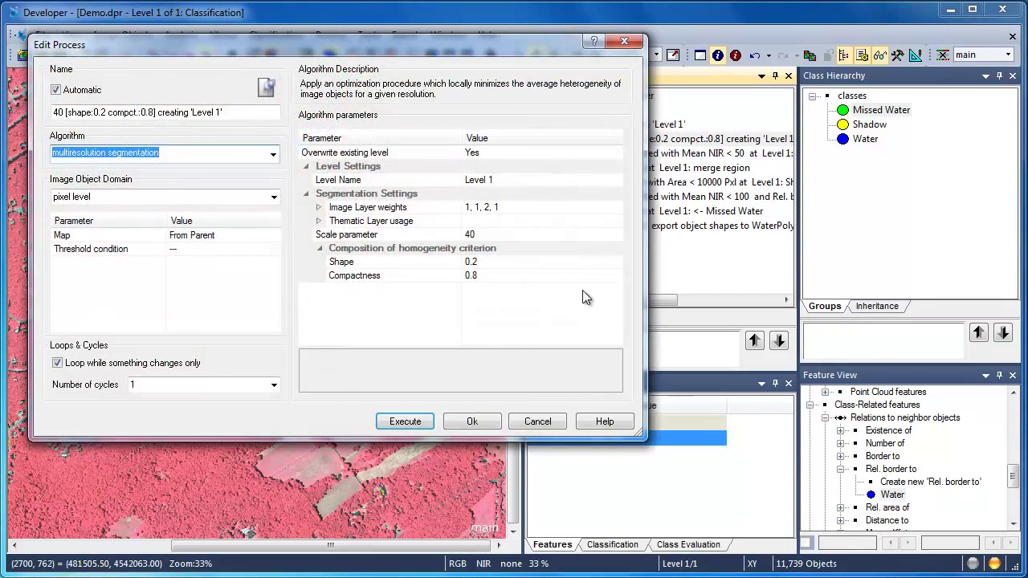
left_click(541, 419)
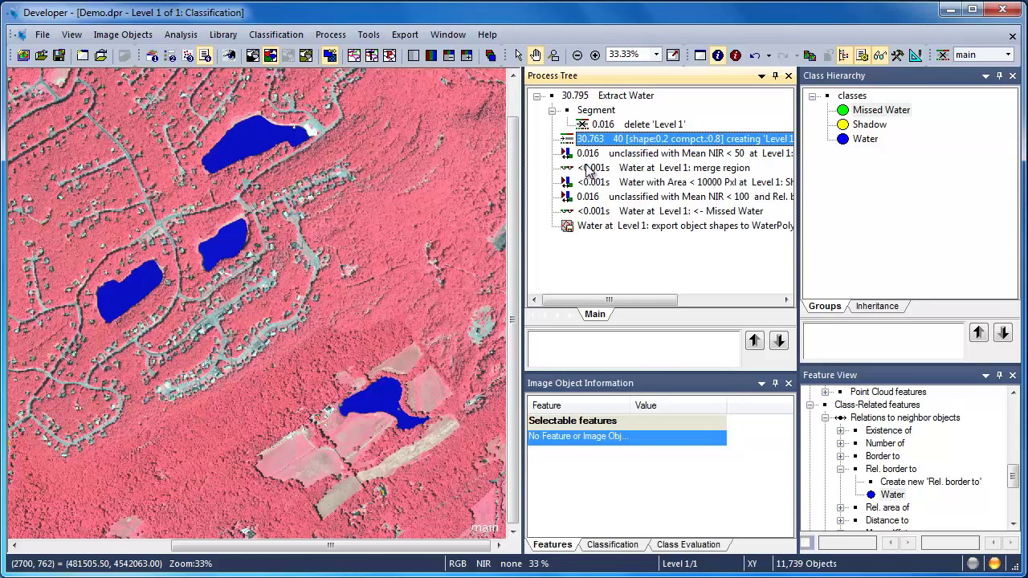
left_click(596, 129)
left_click(596, 138)
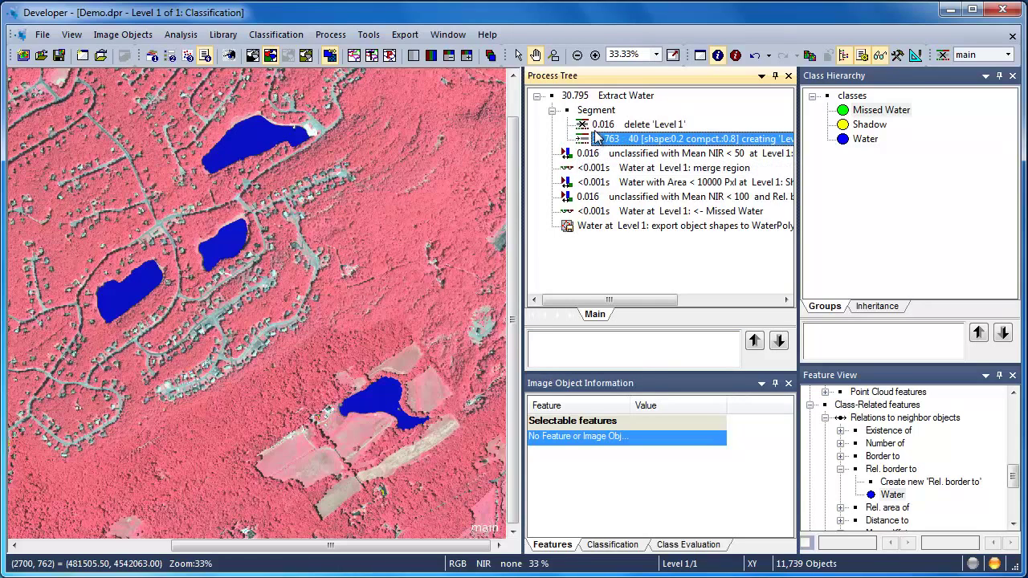
- Append a 'Classify' group process after Segment
right_click(592, 112)
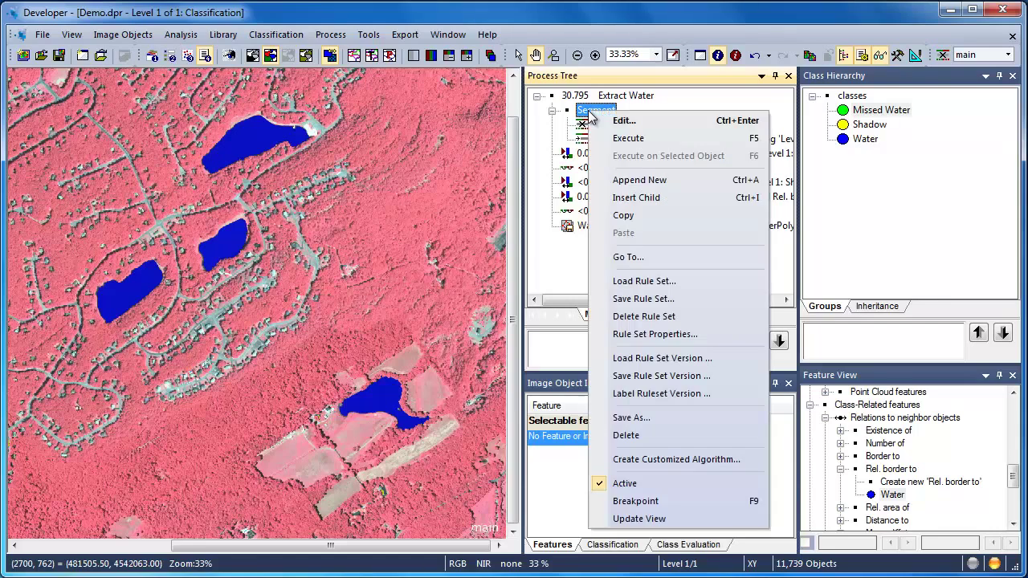
left_click(619, 181)
left_click_drag(168, 115, 50, 114)
type("Classify")
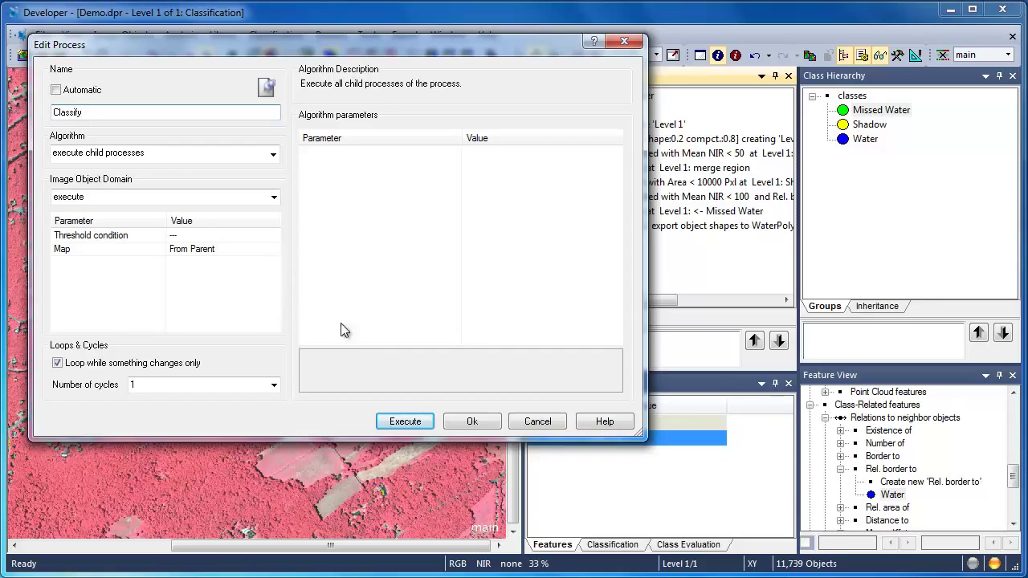
left_click(462, 422)
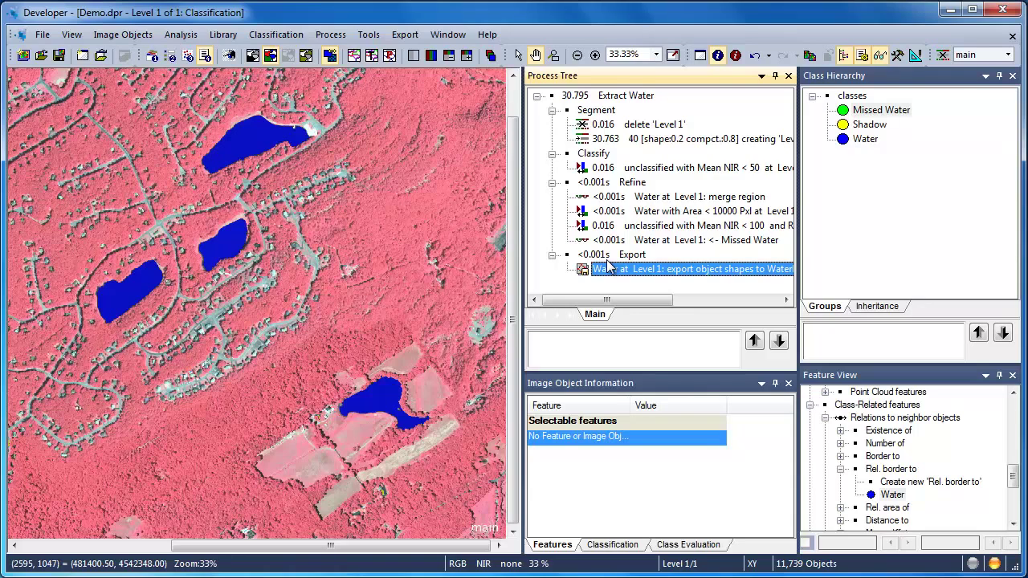
- Collapse the Segment, Classify, Refine and Export groups, then execute the whole Extract Water rule set
left_click(551, 110)
left_click(551, 125)
left_click(551, 139)
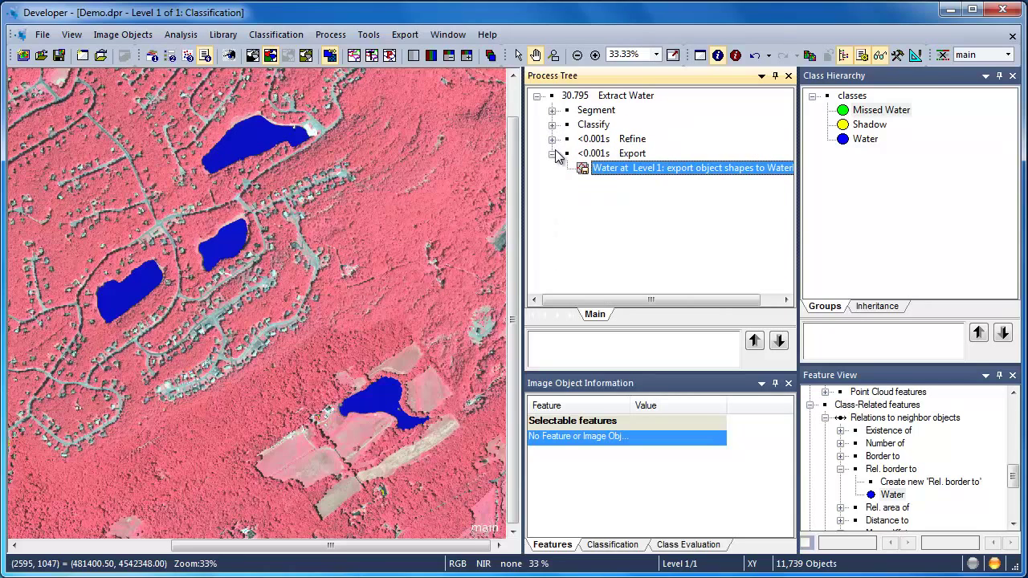
left_click(552, 153)
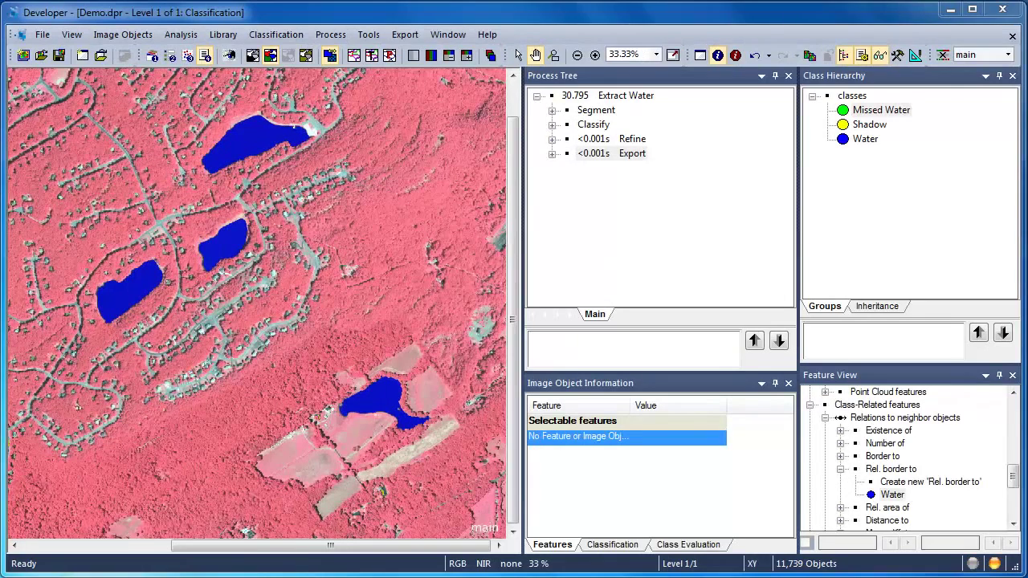
right_click(610, 100)
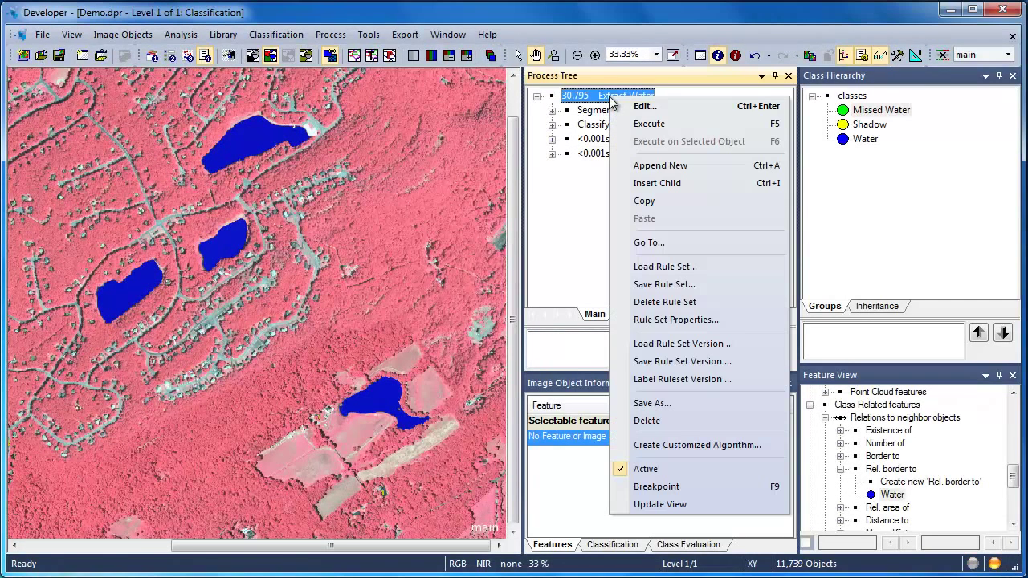
left_click(640, 130)
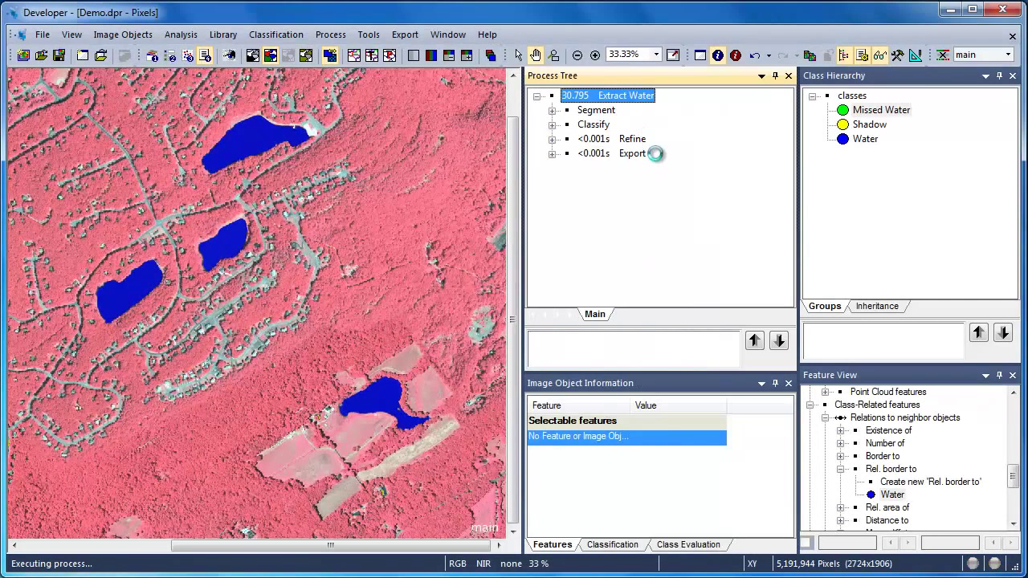